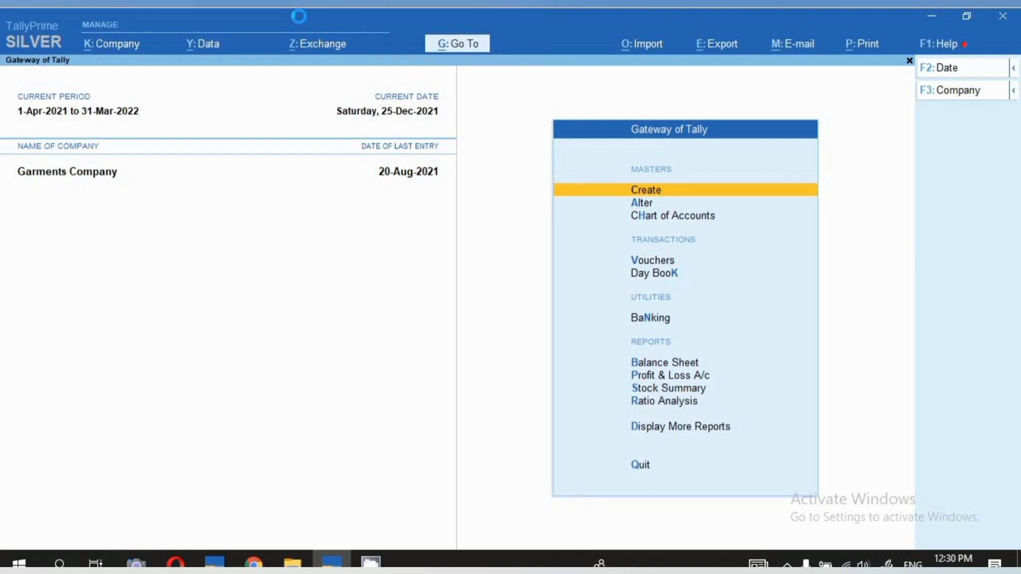
Review the company's feature settings, checking that batches are enabled under Inventory, and leave them without making changes.
click(114, 48)
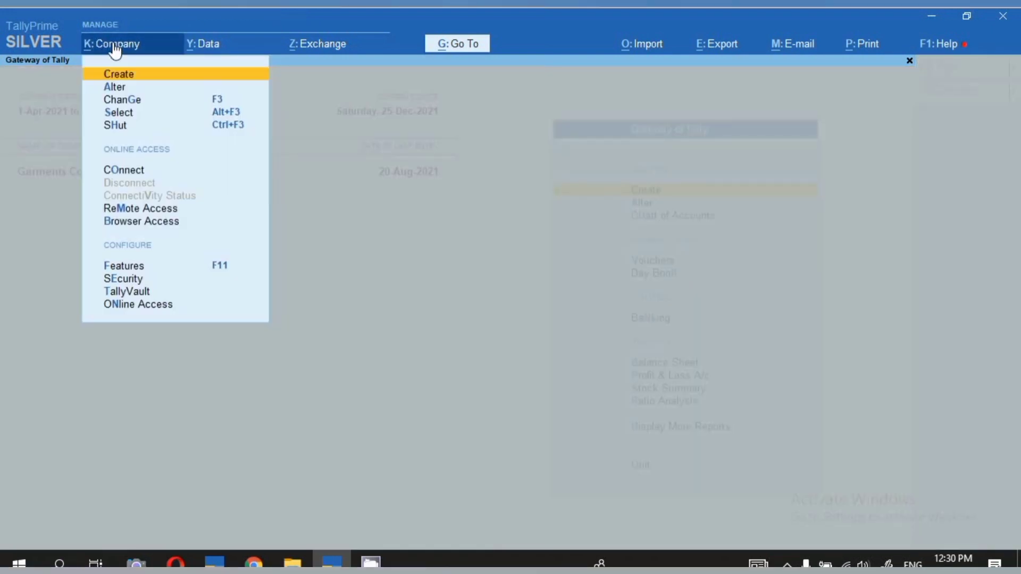
click(148, 267)
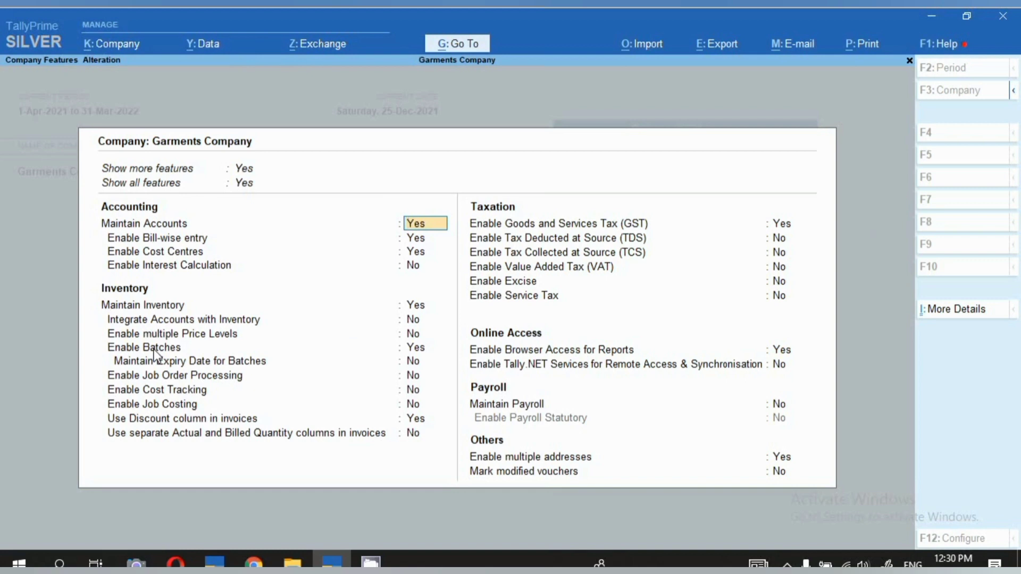
key(Escape)
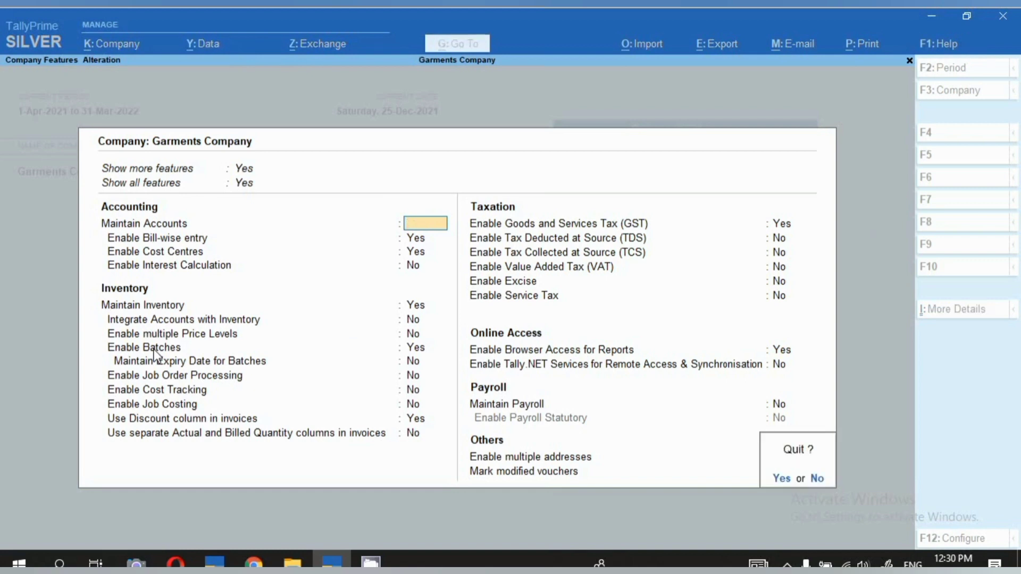
key(y)
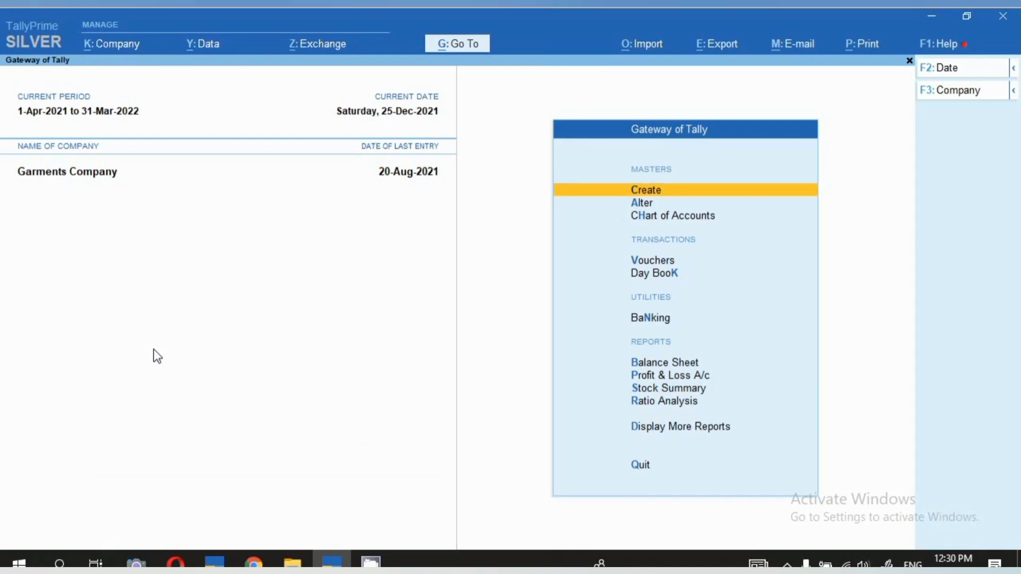
Start a new purchase voucher and set its date to 21-12-2021.
key(v)
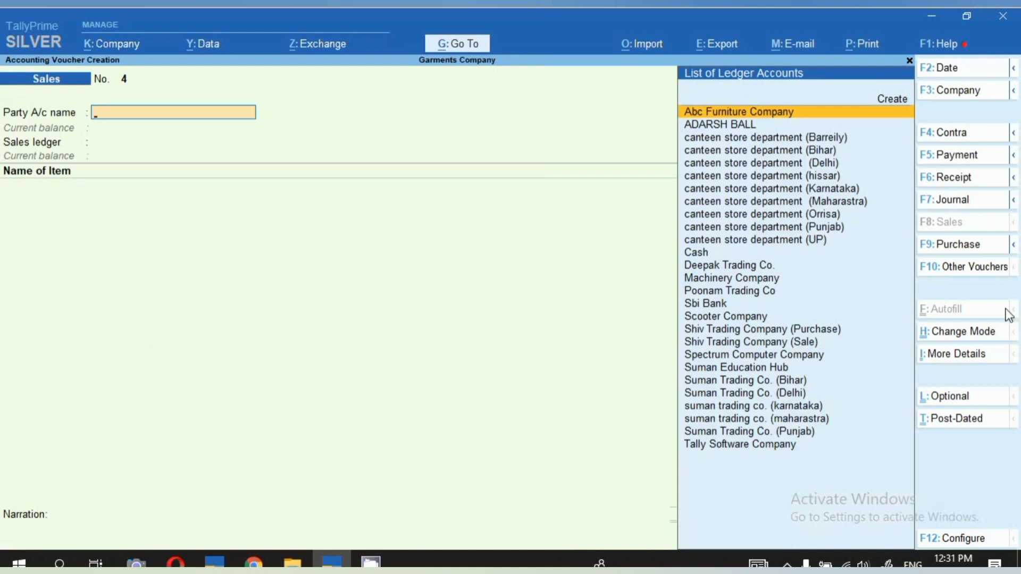
click(938, 245)
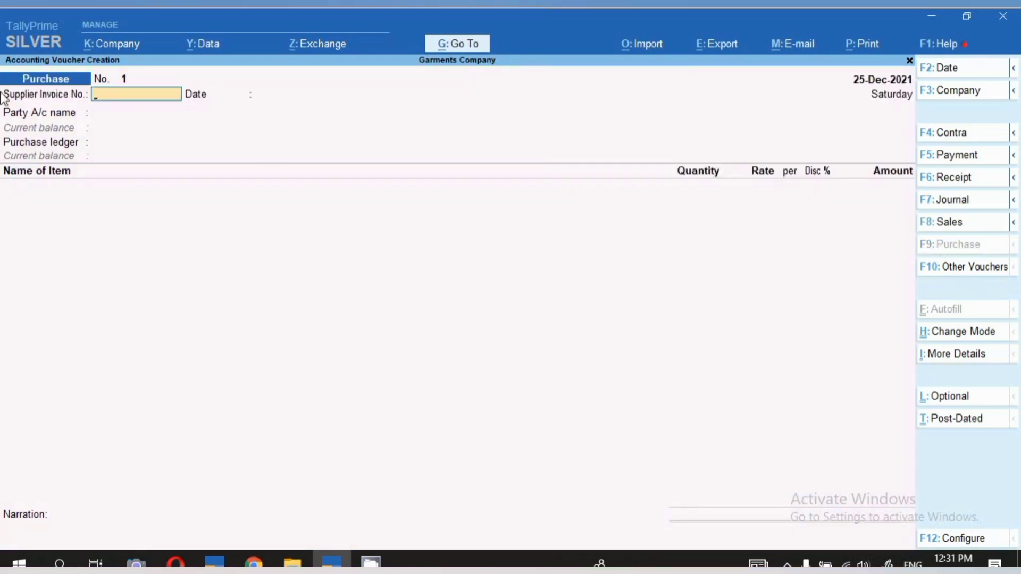
key(F2)
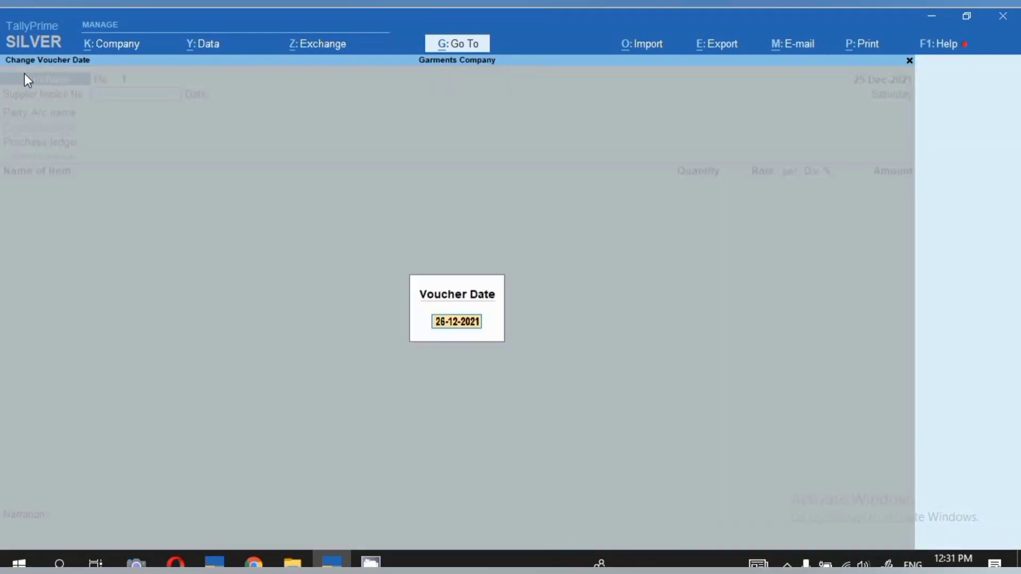
text(21.12)
key(Return)
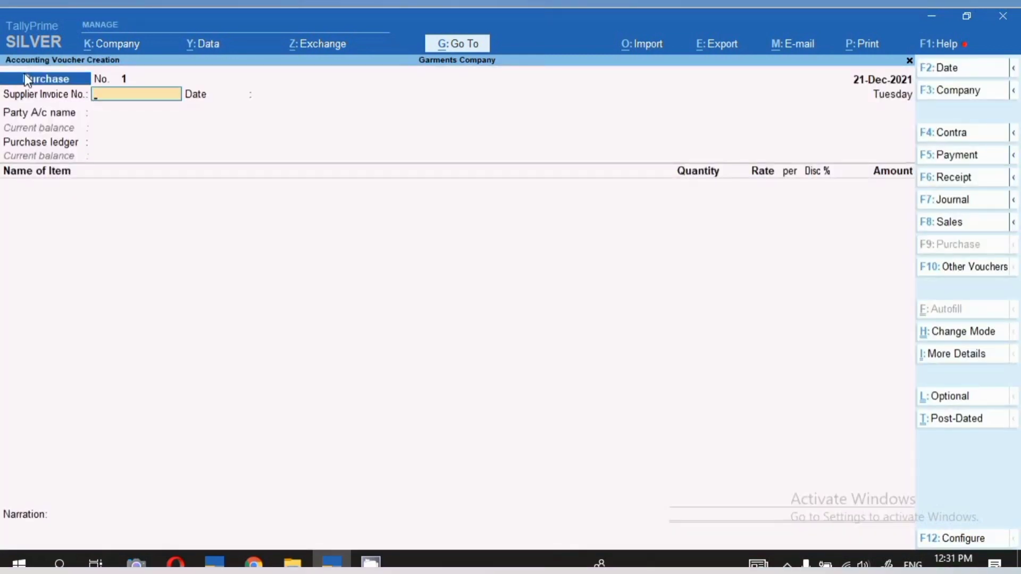
Enter 564 as the supplier invoice number and accept 21-Dec-2021 as the invoice date.
text(564)
key(Return)
key(Return)
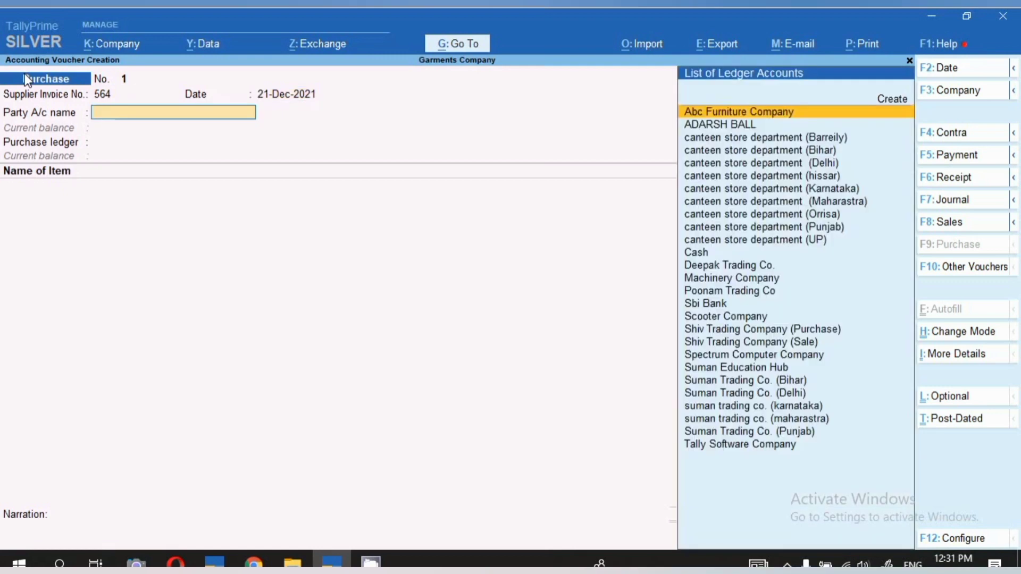
Choose Shiv Trading Company (Purchase) as the party, accept its supplier and consignee details, and use the Purchase ledger.
key(Down)
key(Down)
key(Down)
key(Down)
key(Down)
key(Down)
key(Down)
key(Down)
key(Down)
key(Down)
key(Down)
key(Down)
key(Down)
key(Down)
key(Down)
key(Down)
key(Down)
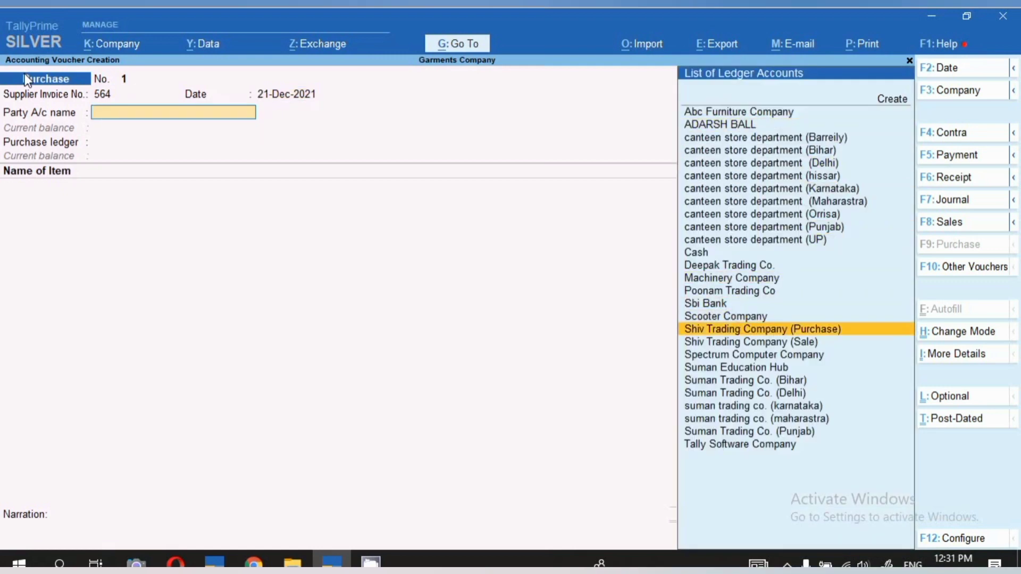
key(Return)
key(Return)
key(Return)
key(Return)
key(Return)
key(Return)
key(Return)
key(Return)
key(Return)
key(Return)
key(Return)
key(Return)
key(Return)
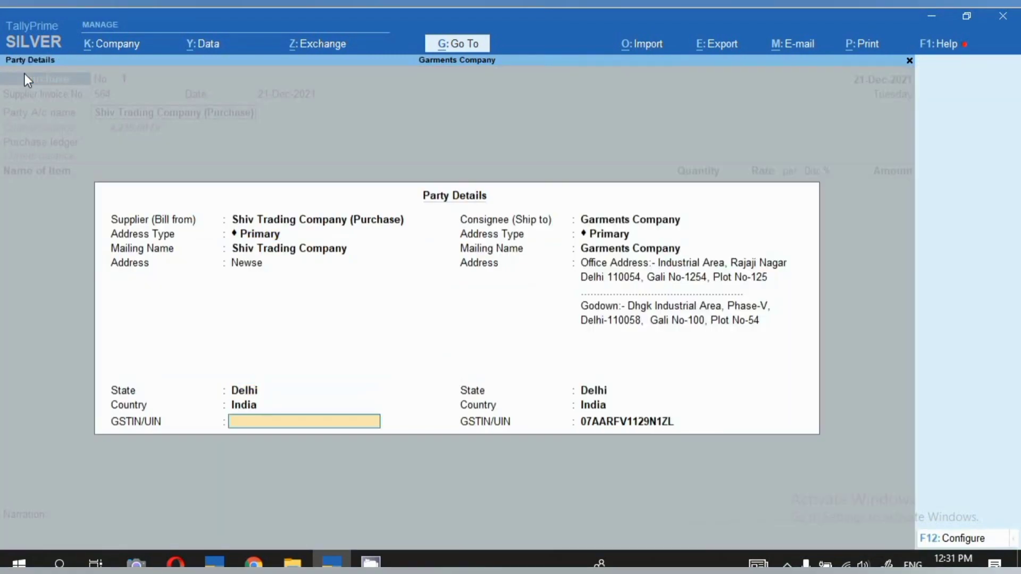
key(Return)
key(Return)
key(Return)
key(Return)
key(Return)
key(Return)
key(Return)
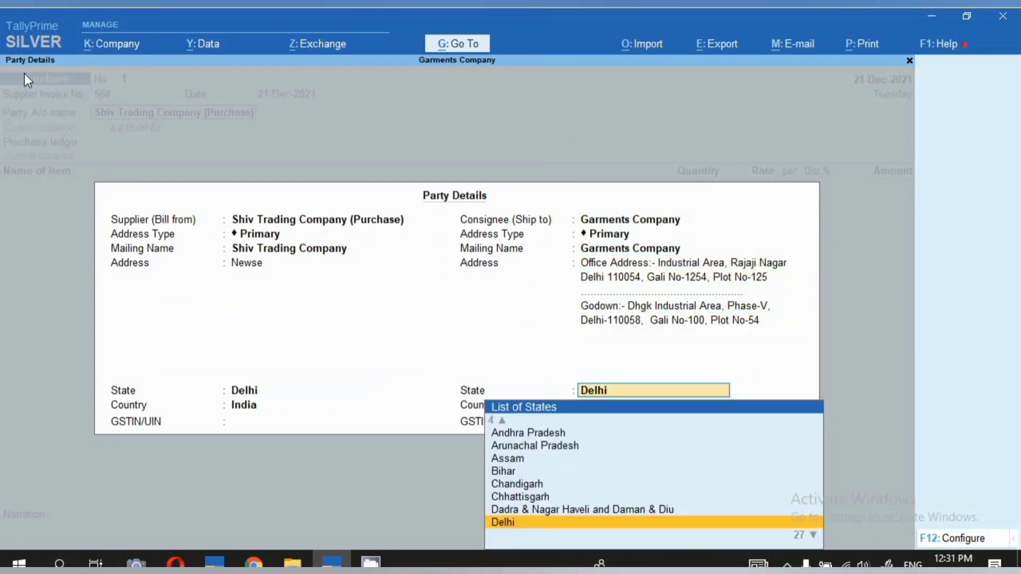
key(Return)
key(Return)
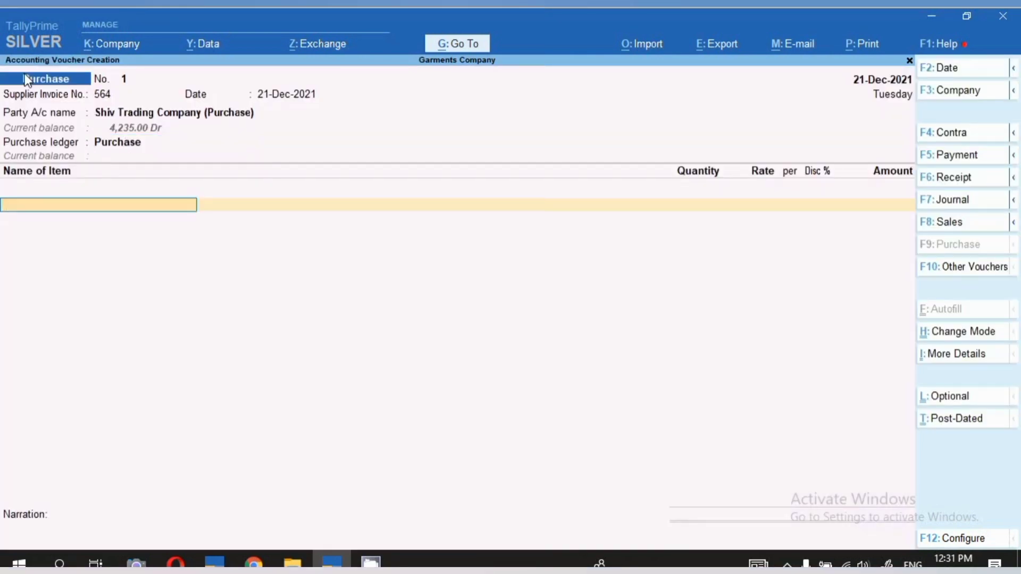
Add BELL BOTTON JEANS as the first item without a description and allocate it to a new batch number XL/500/21.12.21.
text(B)
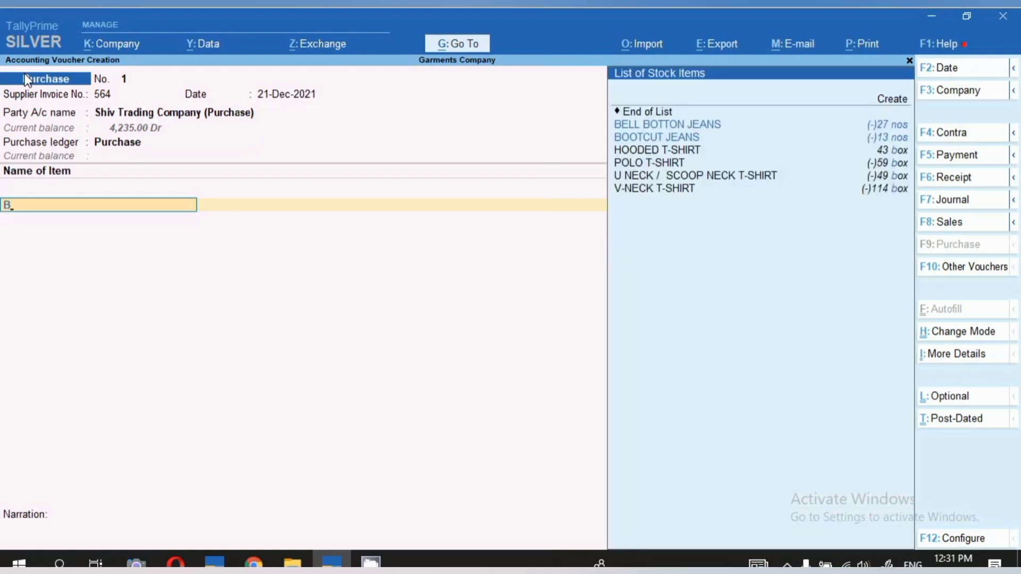
key(Return)
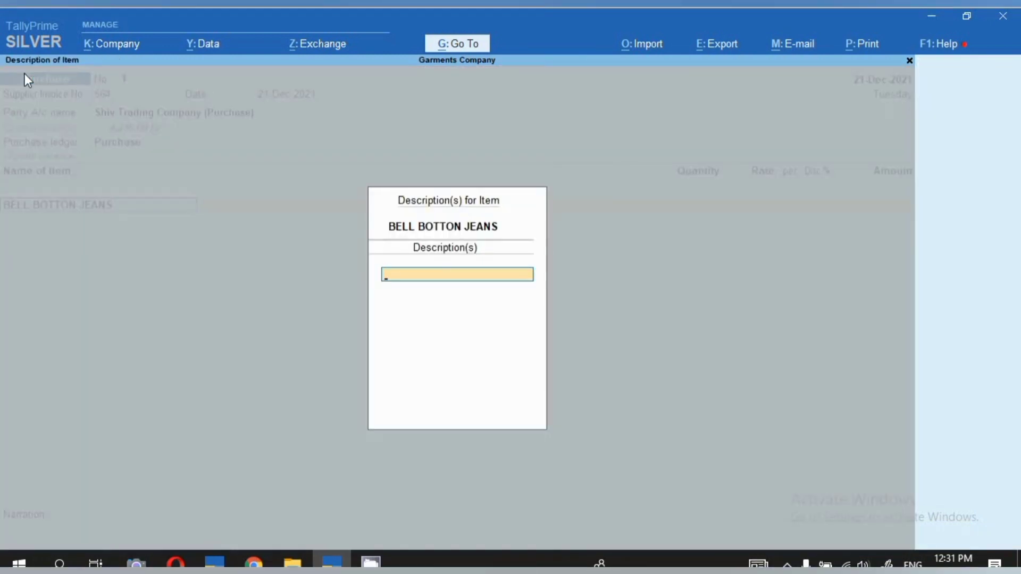
key(Return)
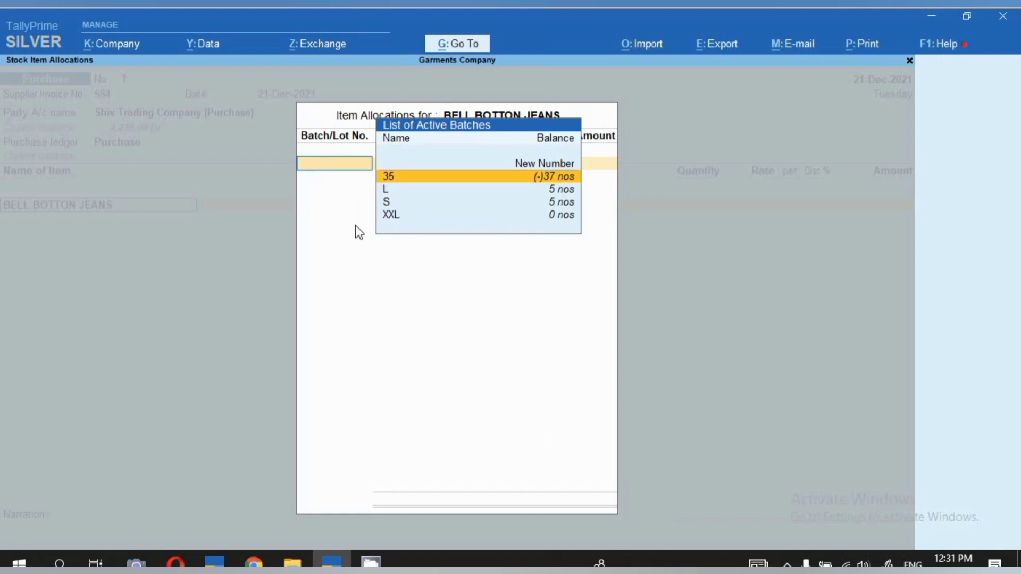
text(XL)
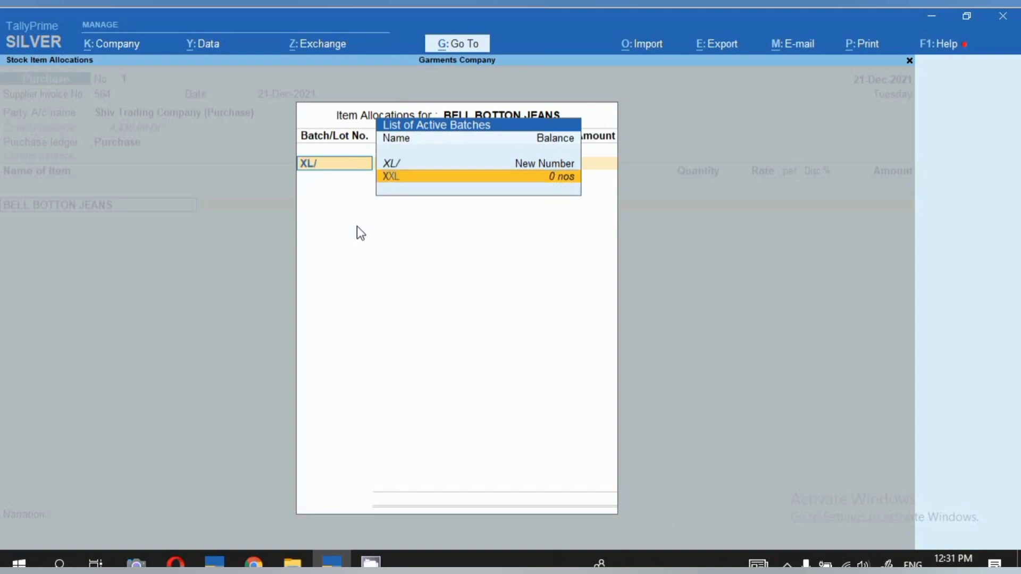
text(/500)
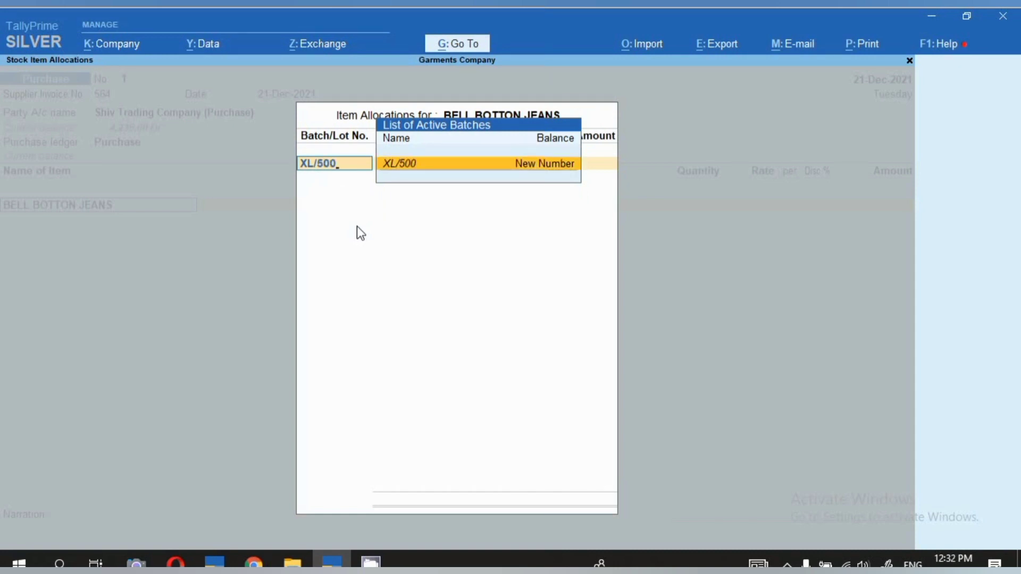
text(/21.12.21)
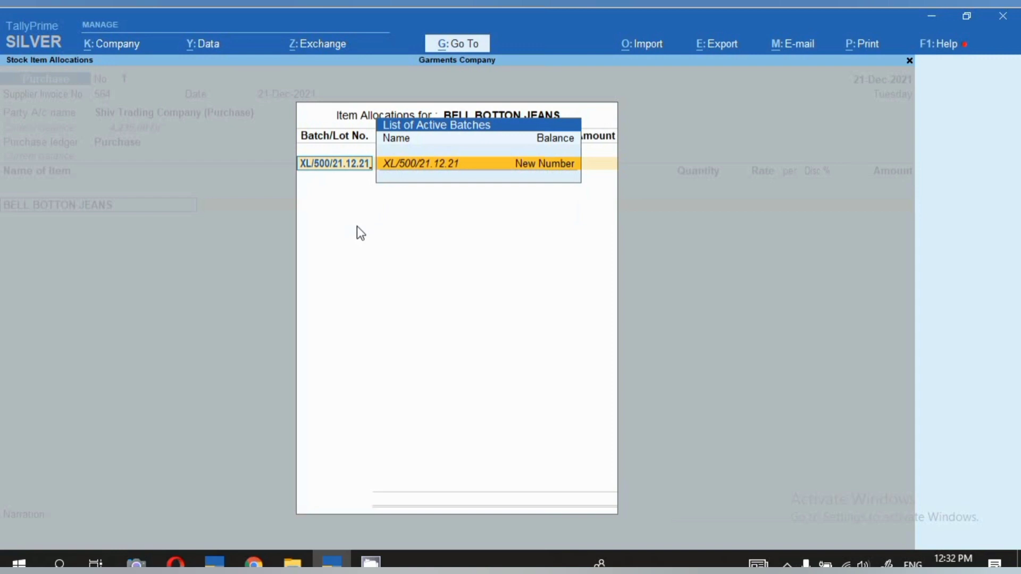
key(Return)
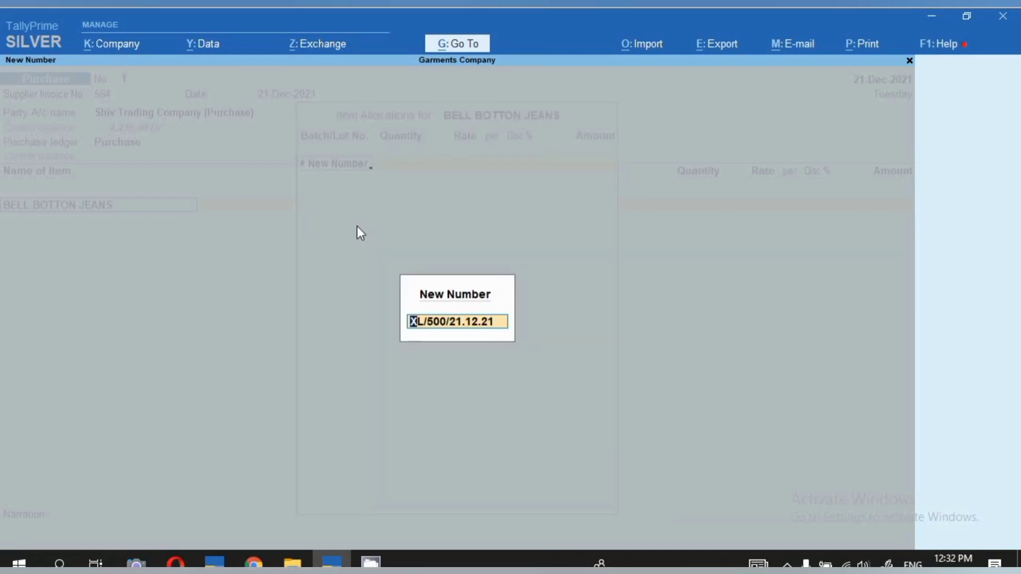
key(Return)
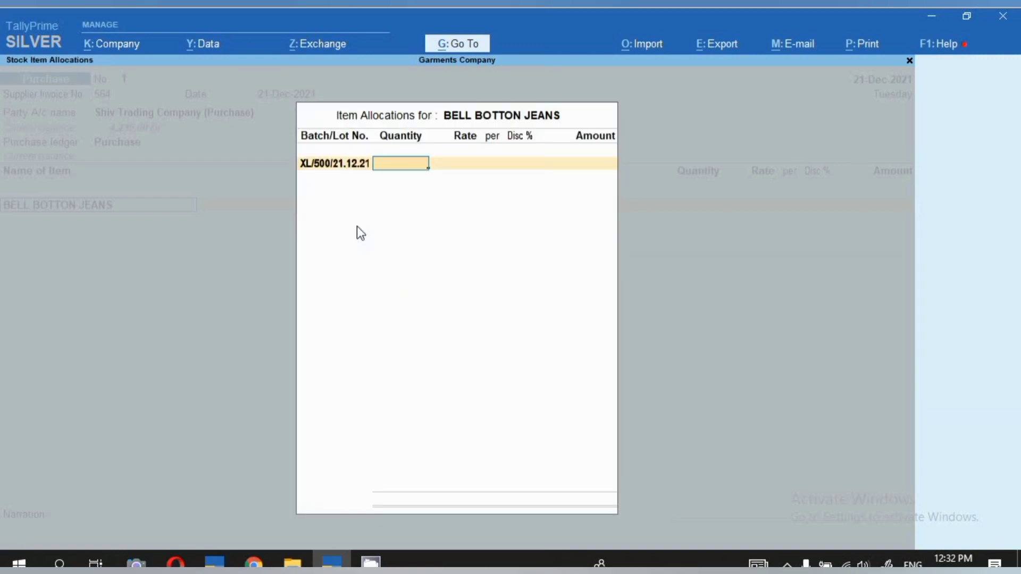
Set the BELL BOTTON JEANS batch to 2 nos at a rate of 500 and finish the item's allocation.
text(2)
key(Return)
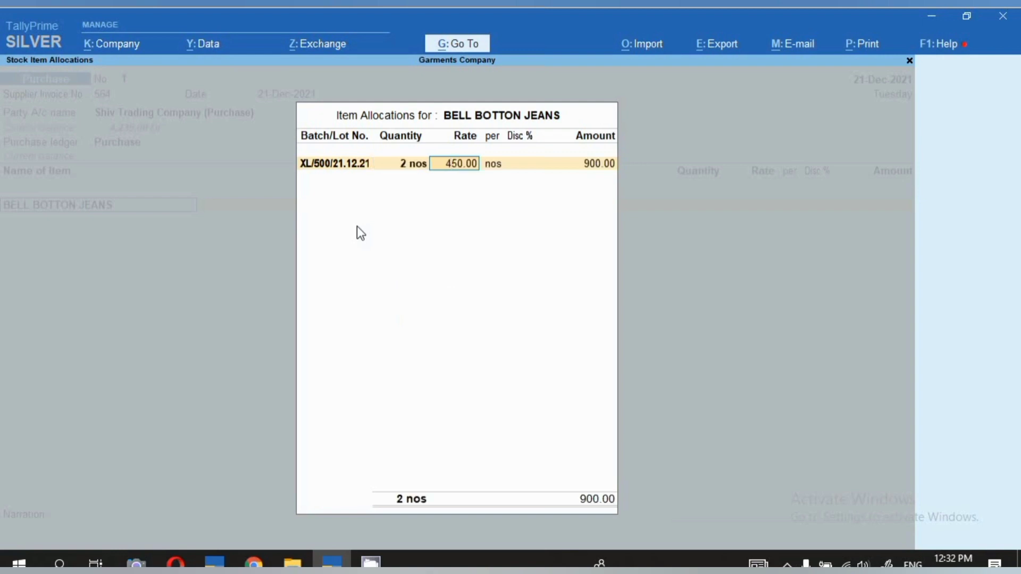
text(500)
key(Return)
key(Return)
key(Return)
key(Return)
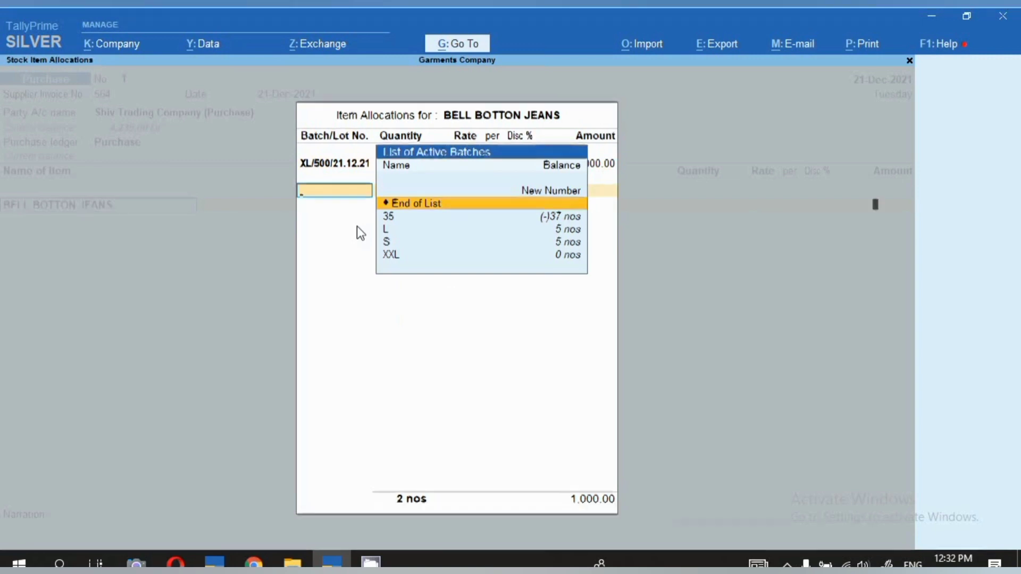
key(Return)
key(Return)
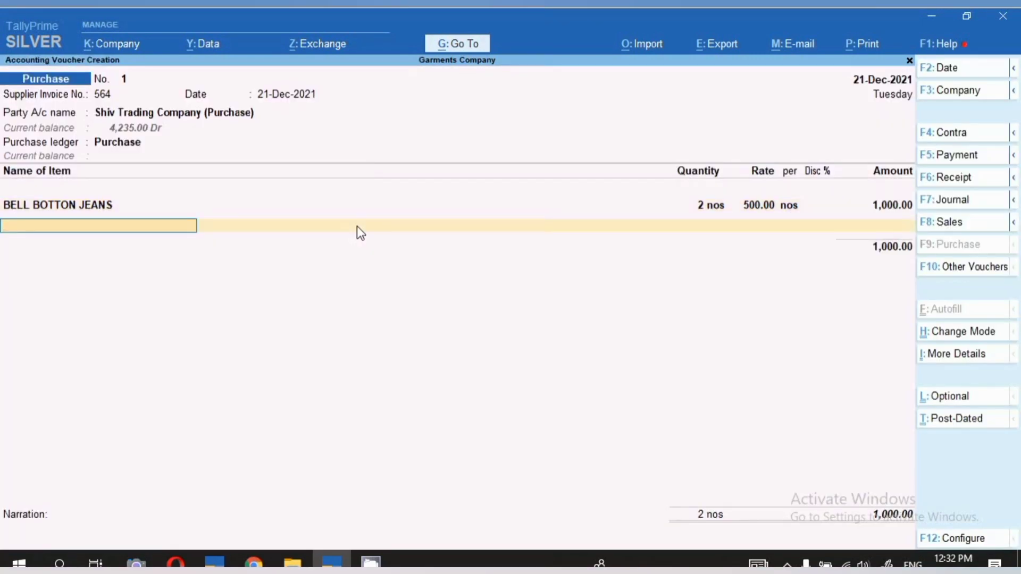
Add BOOTCUT JEANS as the second item without a description and allocate it to a new batch number L/800/21.12.21.
text(B)
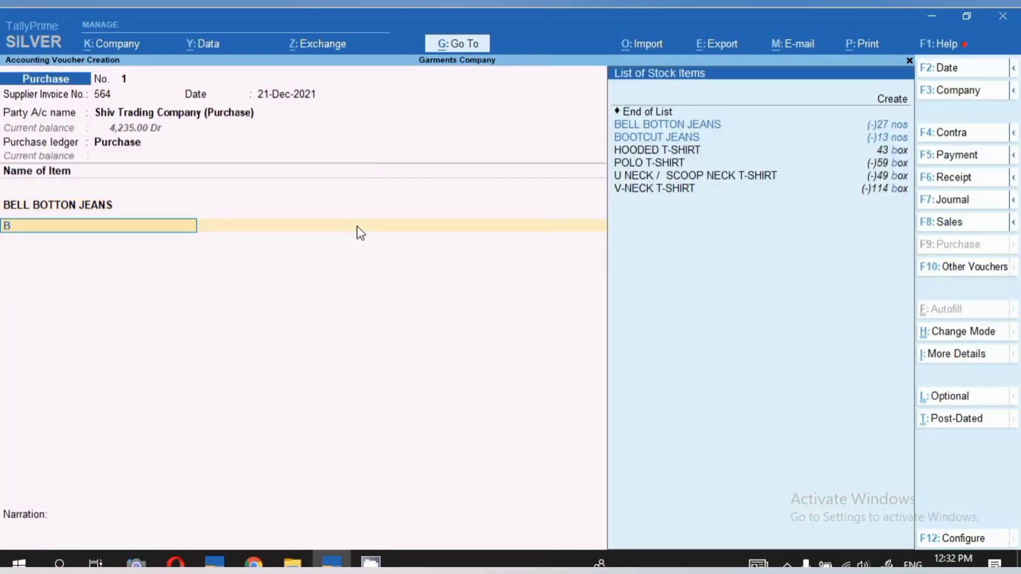
key(Down)
key(Return)
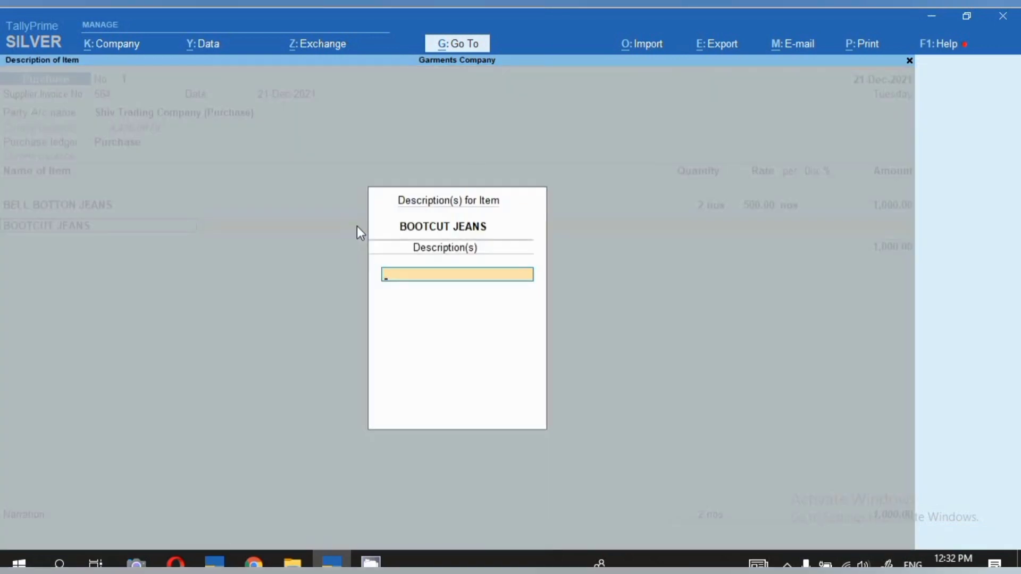
key(Return)
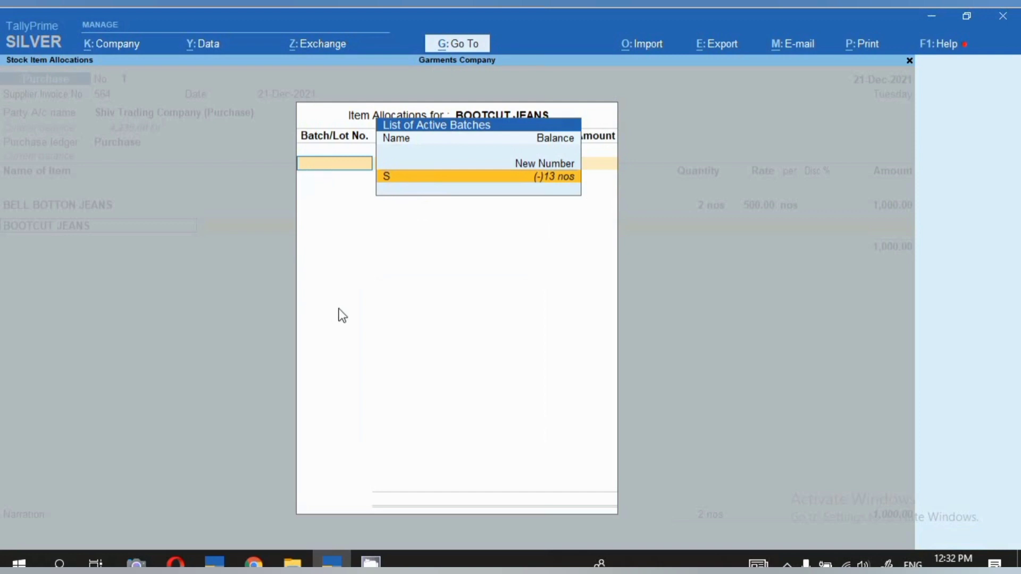
text(L)
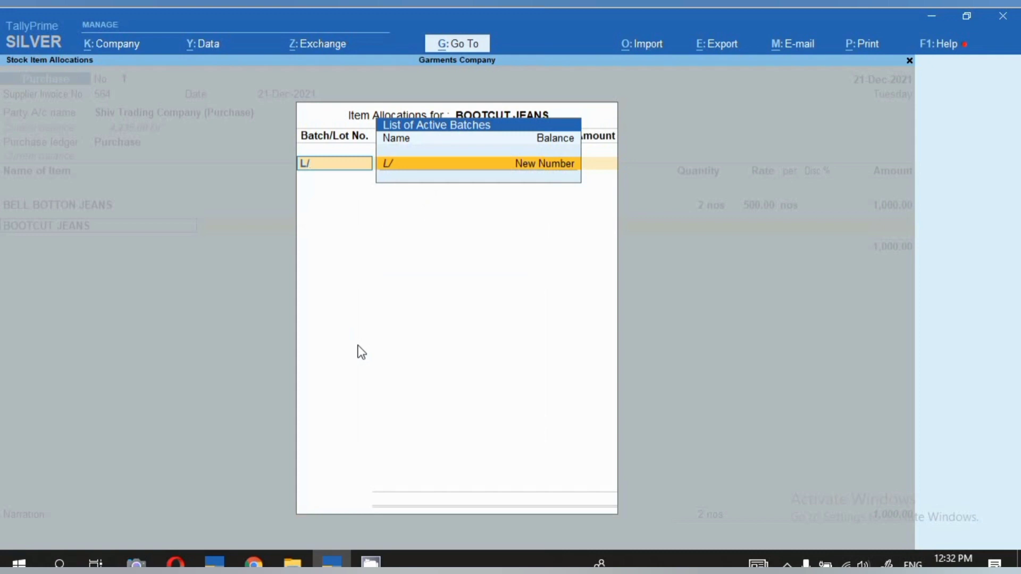
text(/800/21.12.21)
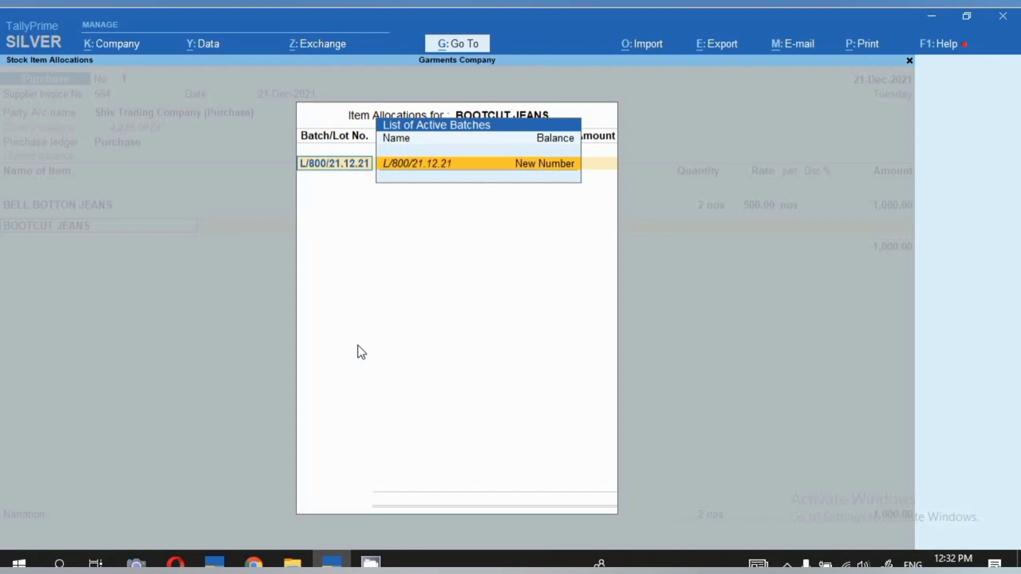
key(Return)
key(Return)
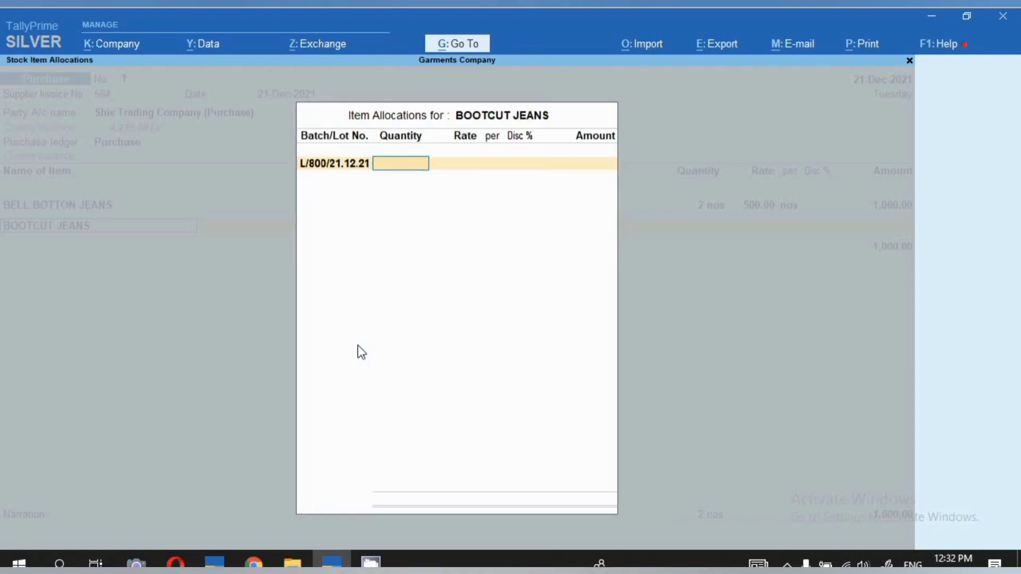
Set the BOOTCUT JEANS batch to 5 nos at a rate of 800 and save the purchase voucher.
text(5)
key(Return)
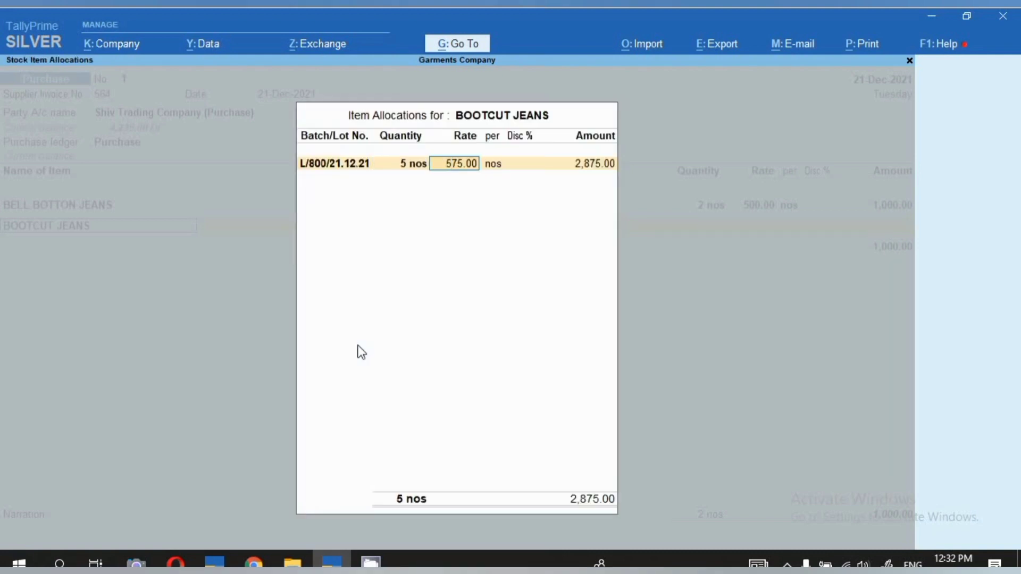
text(800)
key(Return)
key(Return)
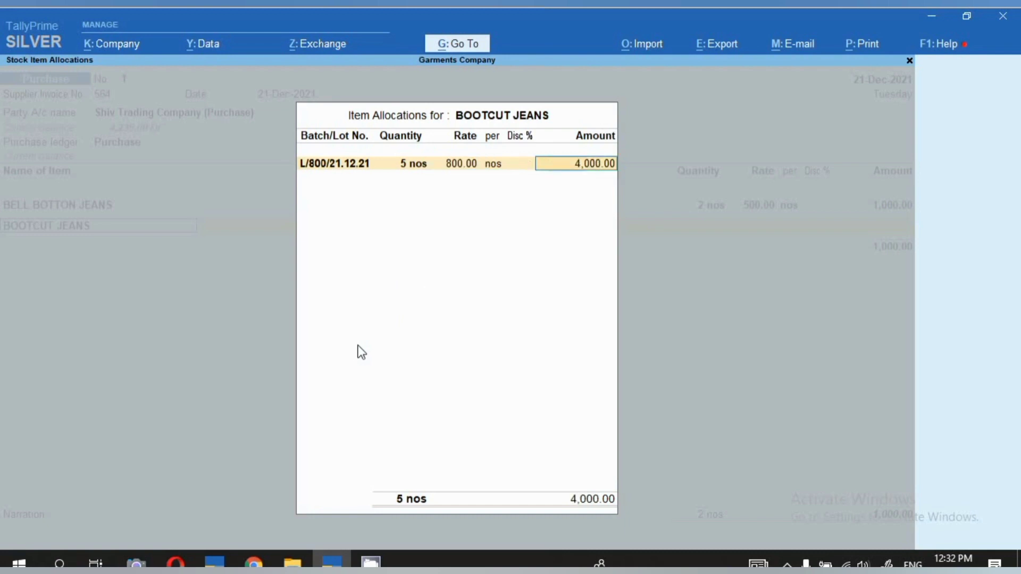
key(Return)
key(Return)
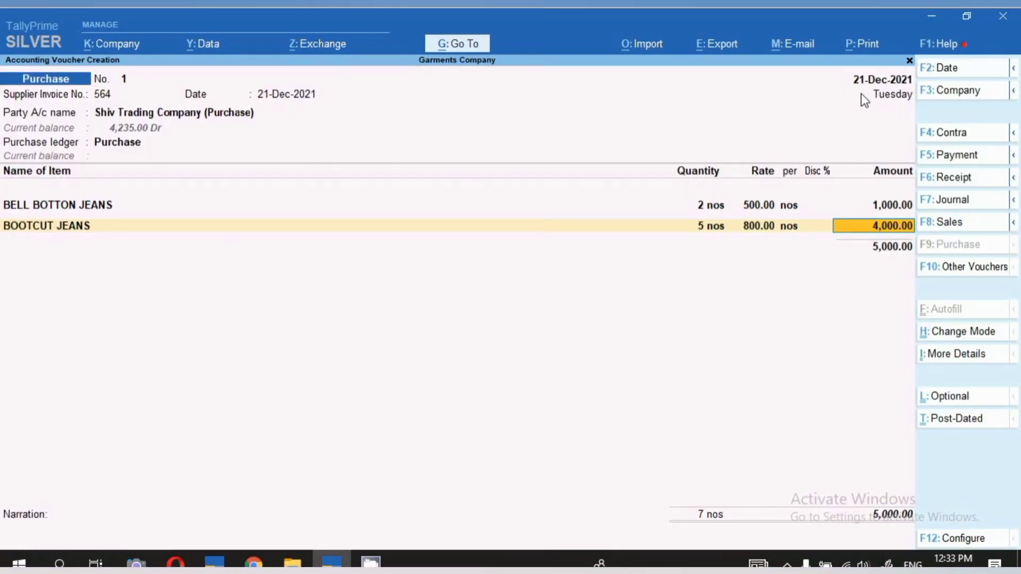
key(ctrl+a)
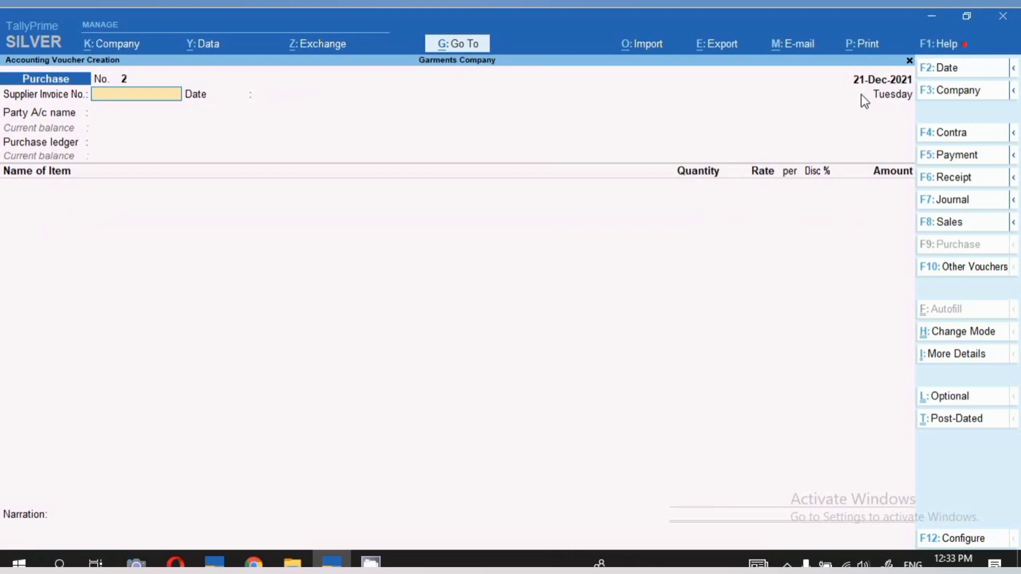
Date the new purchase voucher 25-12-2021, enter supplier invoice number 685 and keep the same date for the invoice.
key(F2)
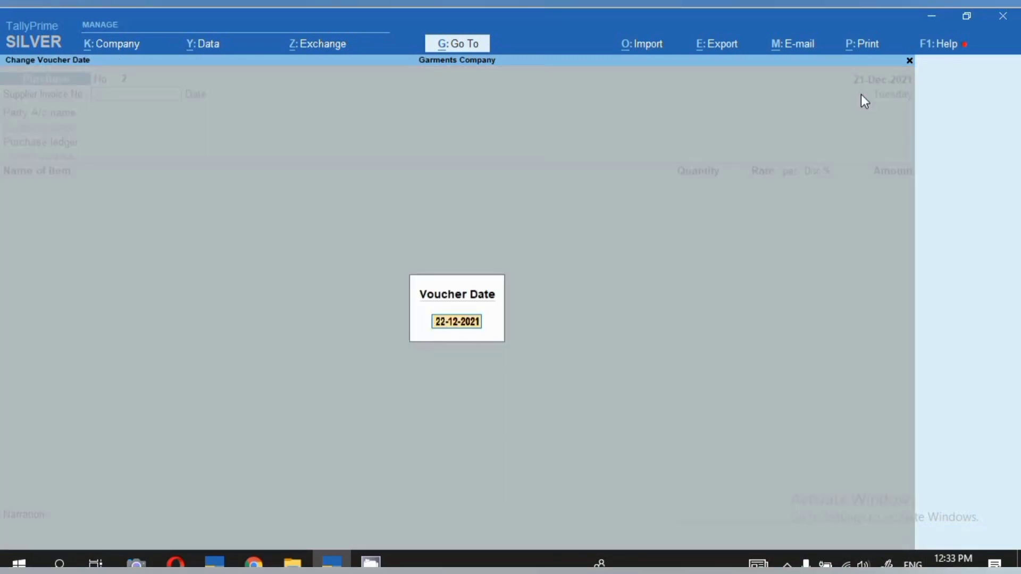
text(25.12)
key(Return)
text(85)
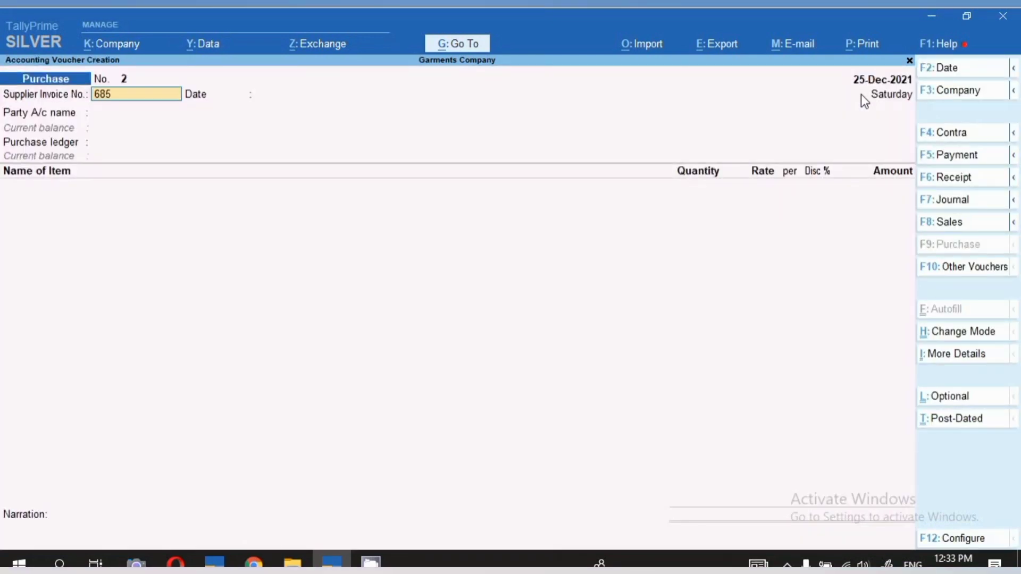
key(Return)
key(Return)
Choose Shiv Trading Company (Purchase) as the party, accept its default details and use the Purchase ledger.
key(Down)
key(Down)
key(Down)
key(Down)
key(Down)
key(Down)
key(Down)
key(Down)
key(Down)
key(Down)
key(Down)
key(Down)
key(Down)
key(Down)
key(Down)
key(Down)
key(Down)
key(Down)
key(Down)
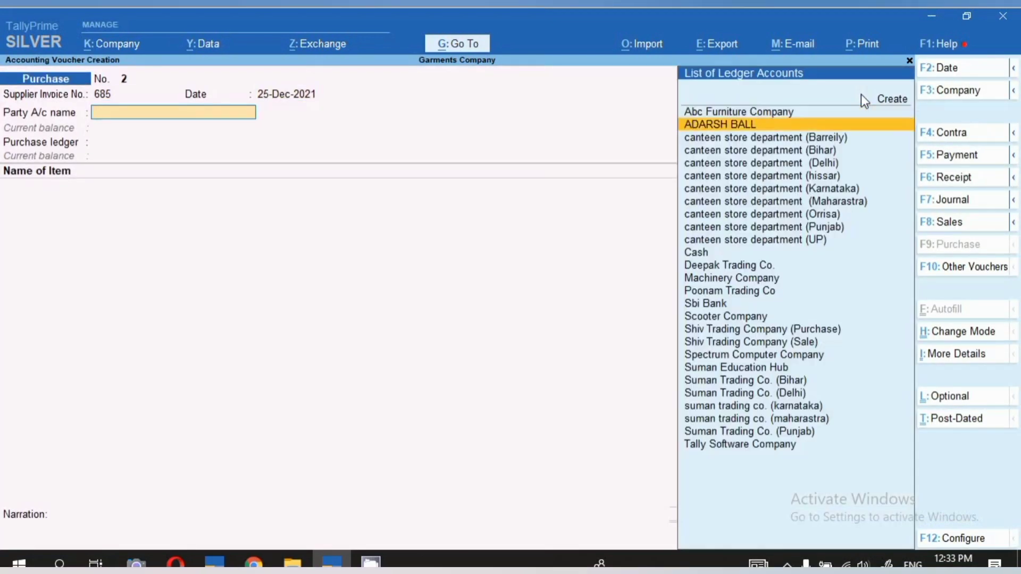
key(Up)
key(Up)
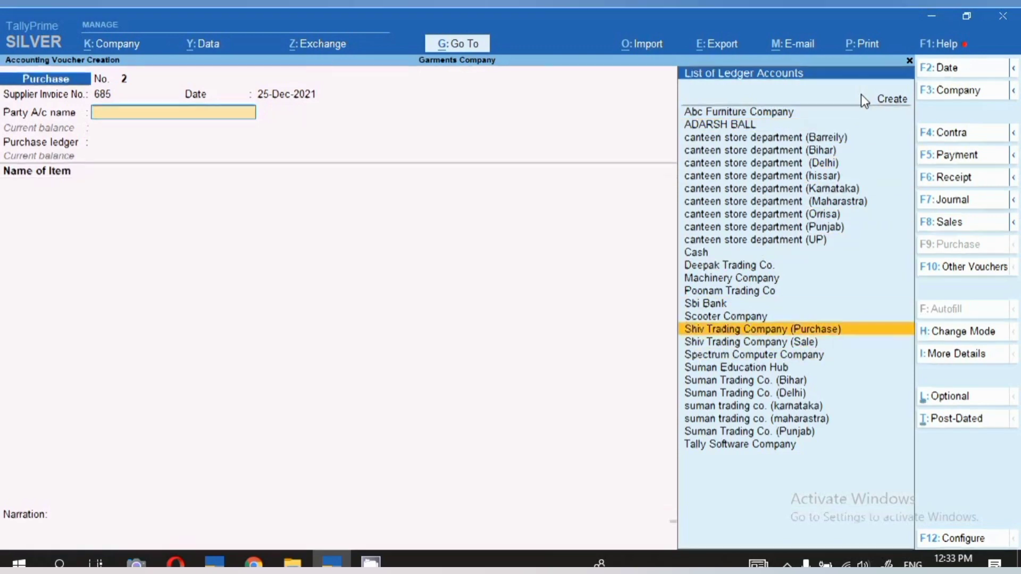
key(Return)
key(Return)
key(Return)
key(Return)
key(Return)
key(Return)
key(Return)
key(Return)
key(Return)
key(Return)
key(Return)
key(Return)
key(Return)
key(Return)
key(Return)
key(Return)
key(Return)
key(Return)
key(Return)
key(Return)
key(Return)
key(Return)
key(Return)
key(Return)
key(Return)
key(Return)
key(Return)
key(Return)
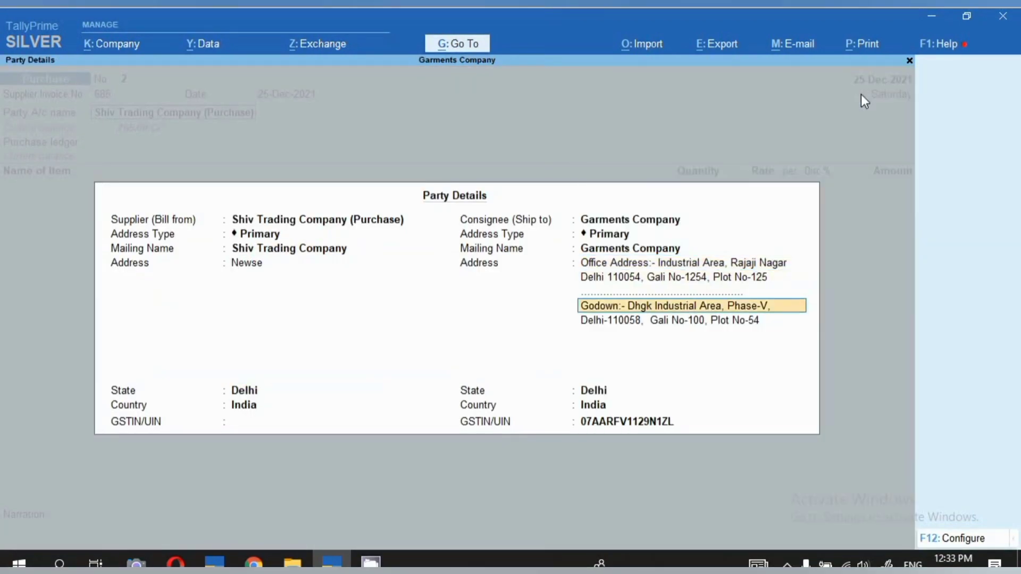
key(Return)
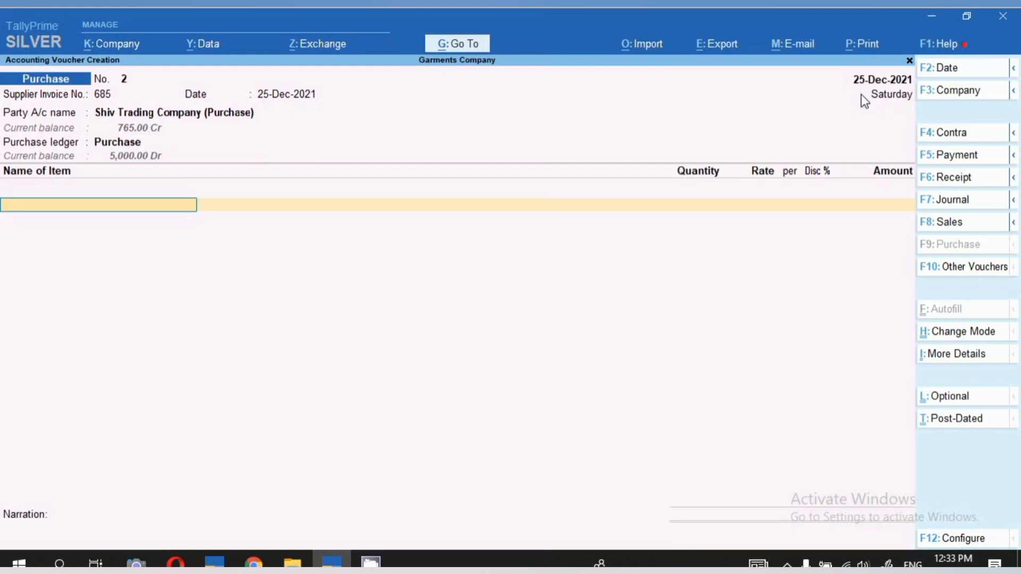
Add BELL BOTTON JEANS as the first item without a description and allocate it to a new batch number XL/550/25.12.21.
text(B)
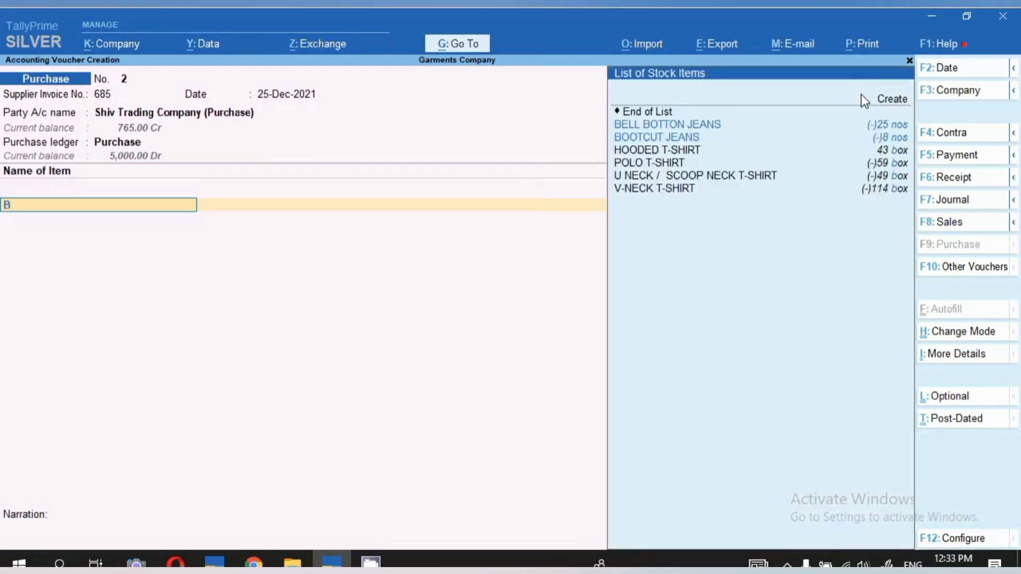
key(Return)
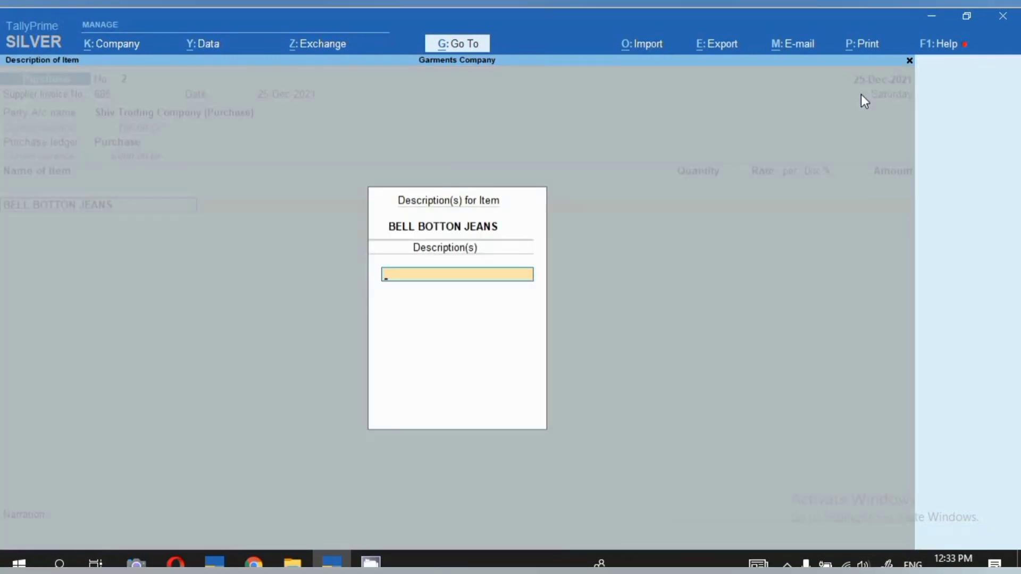
key(Return)
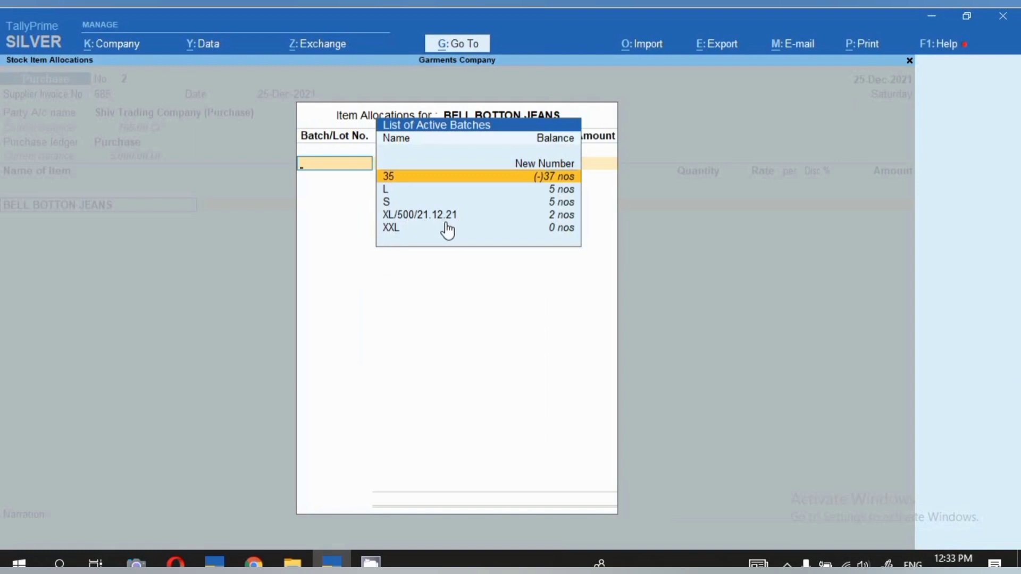
text(XL)
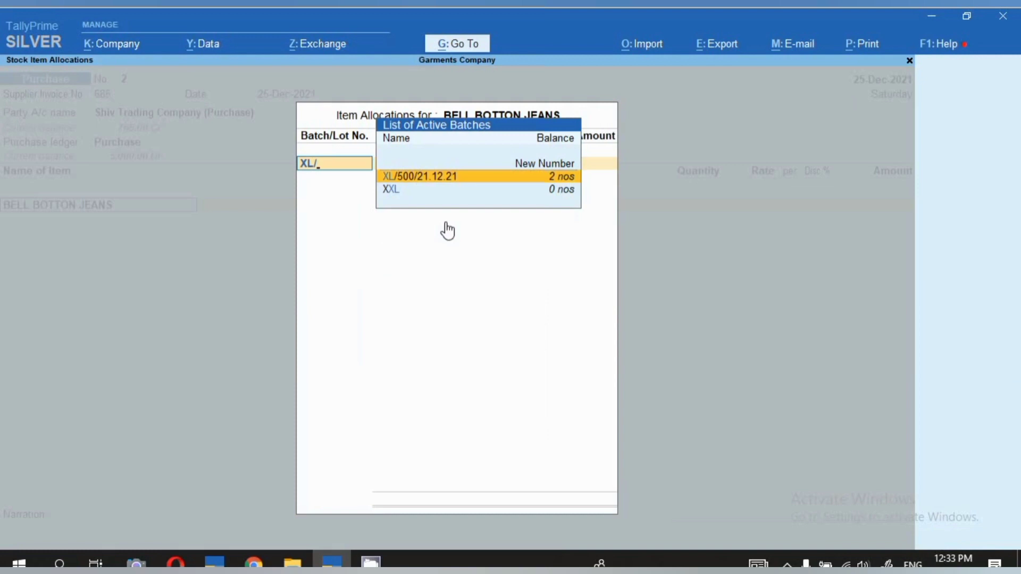
text(/550)
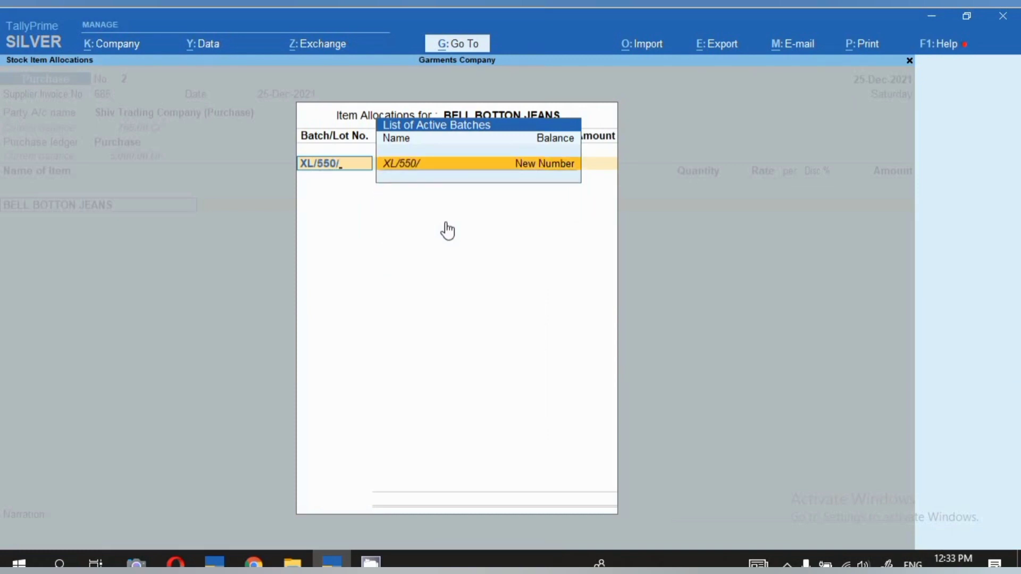
text(/25.12.21)
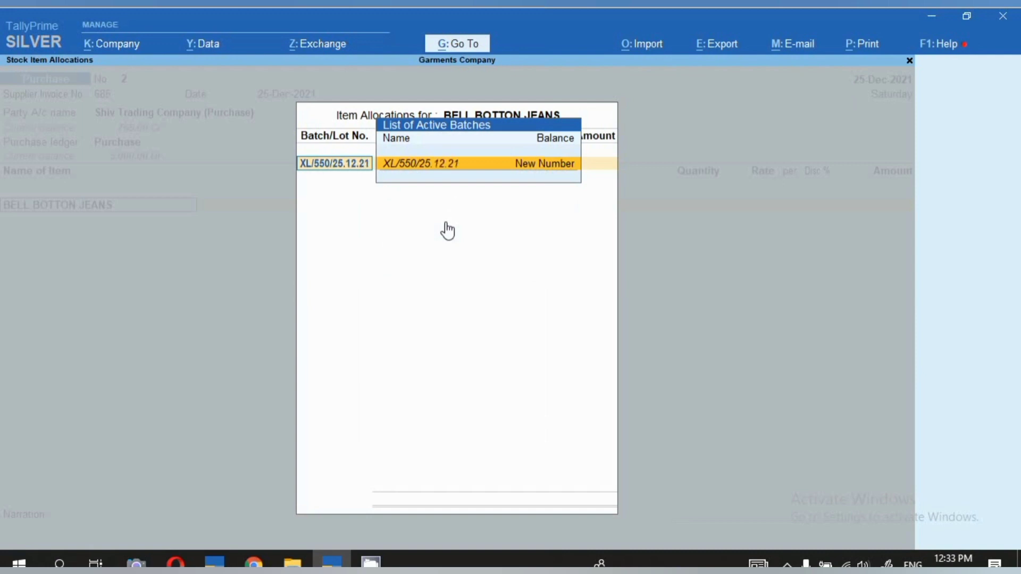
key(Return)
Set the BELL BOTTON JEANS batch to 3 nos at a rate of 550 and finish the item's allocation.
key(Return)
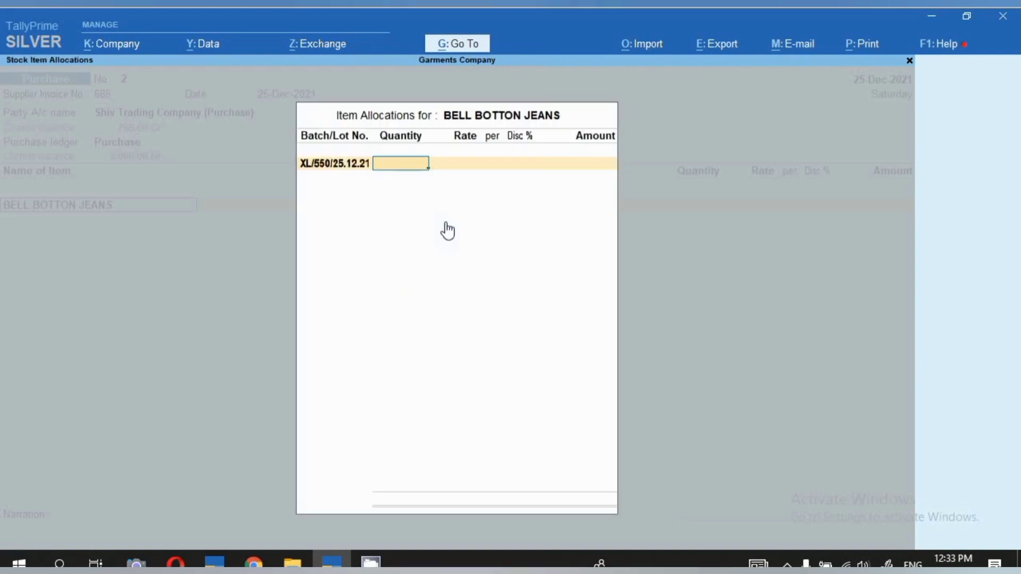
text(3)
key(Return)
text(550)
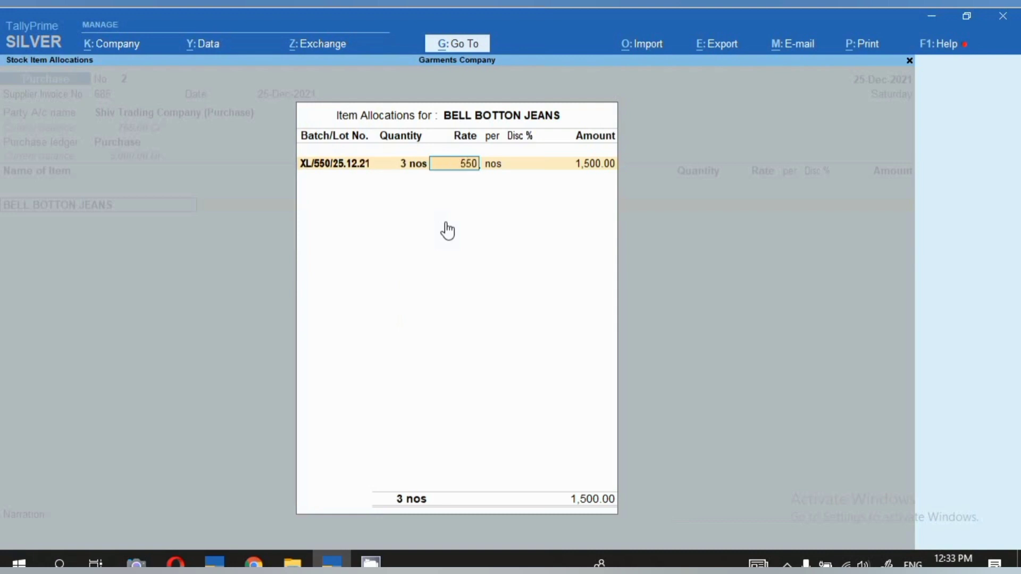
key(Return)
key(Return)
key(Return)
key(Return)
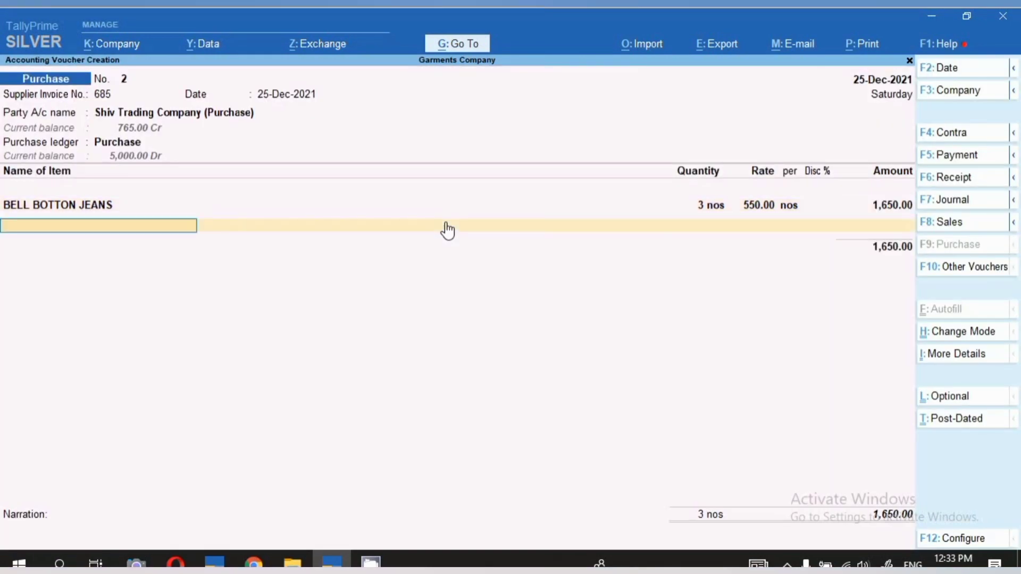
Add BOOTCUT JEANS as the second item without a description and allocate it to a new batch number L/810/25.12.21.
text(B)
key(Down)
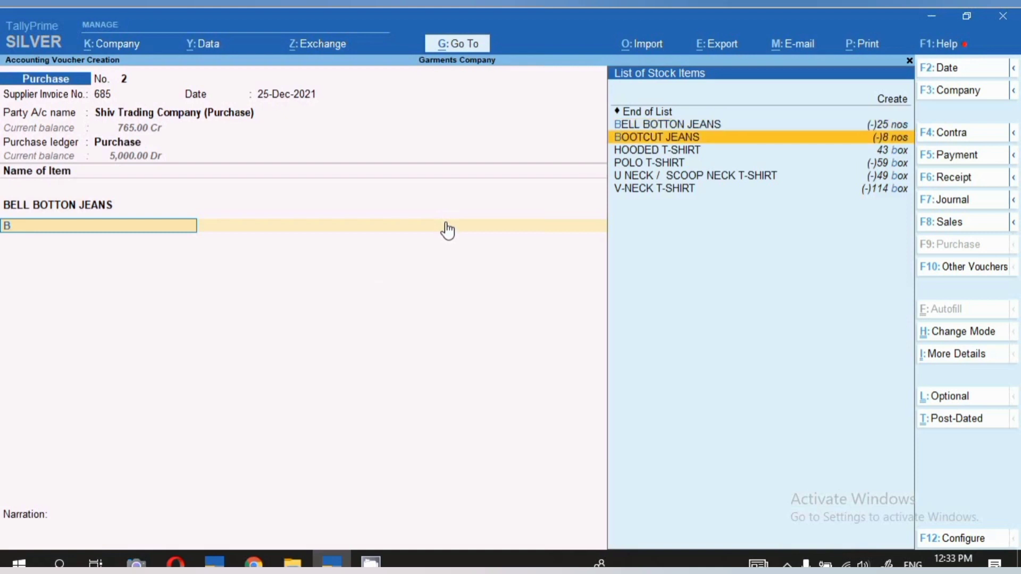
key(Return)
key(Return)
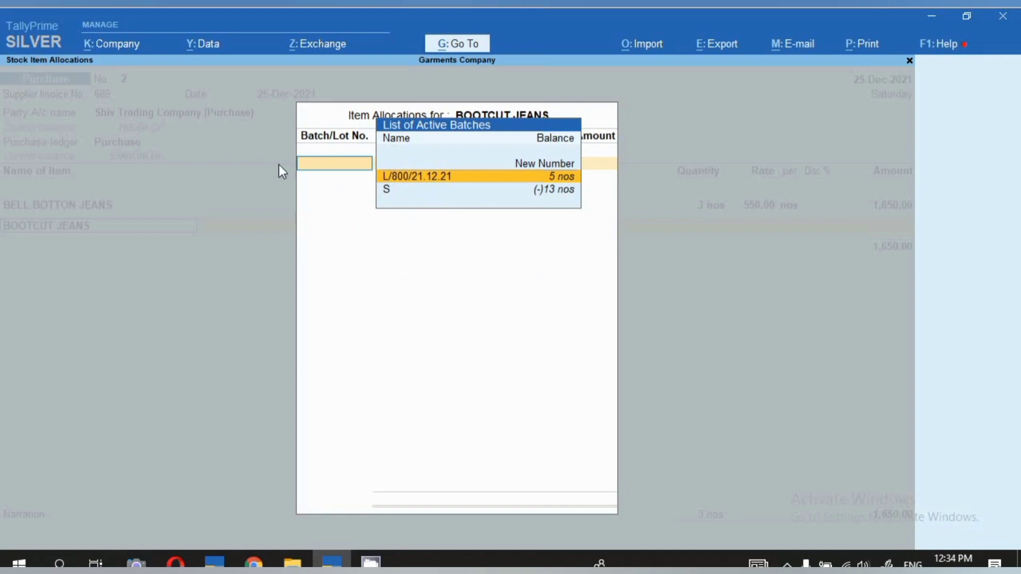
text(L)
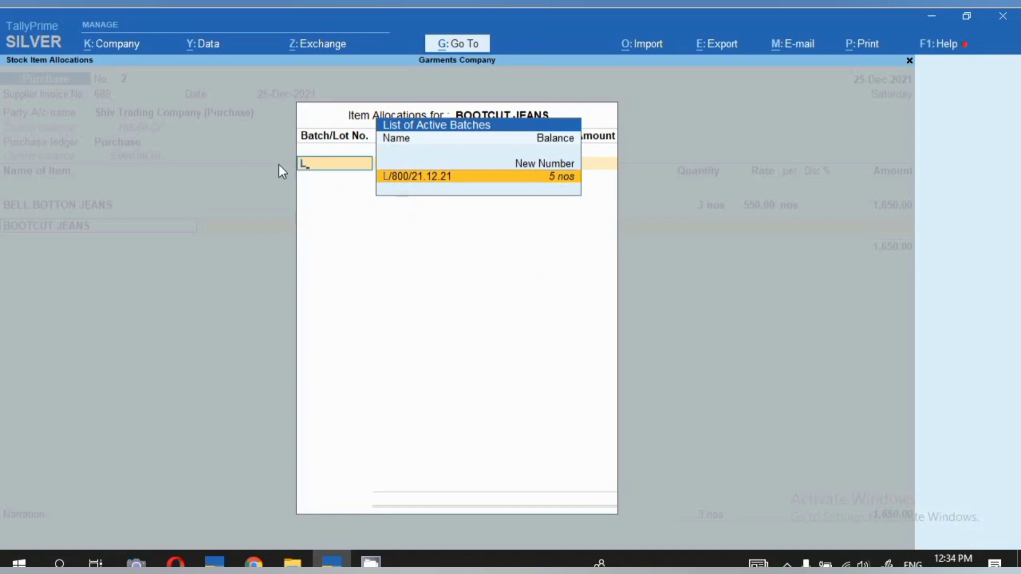
text(/810/)
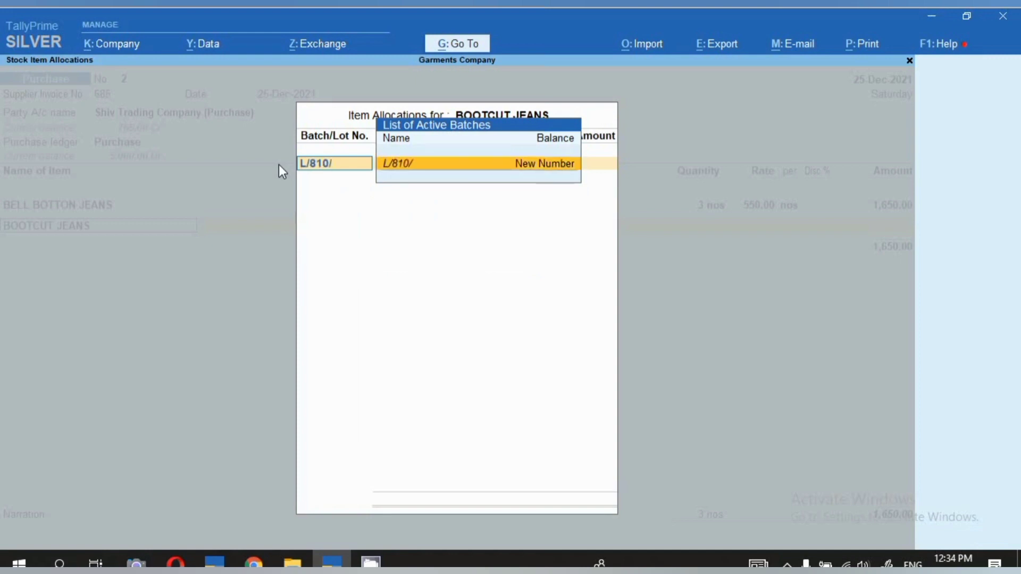
text(25.12.21)
key(Return)
Set the BOOTCUT JEANS batch to 6 nos at a rate of 810 and save the purchase voucher.
key(Return)
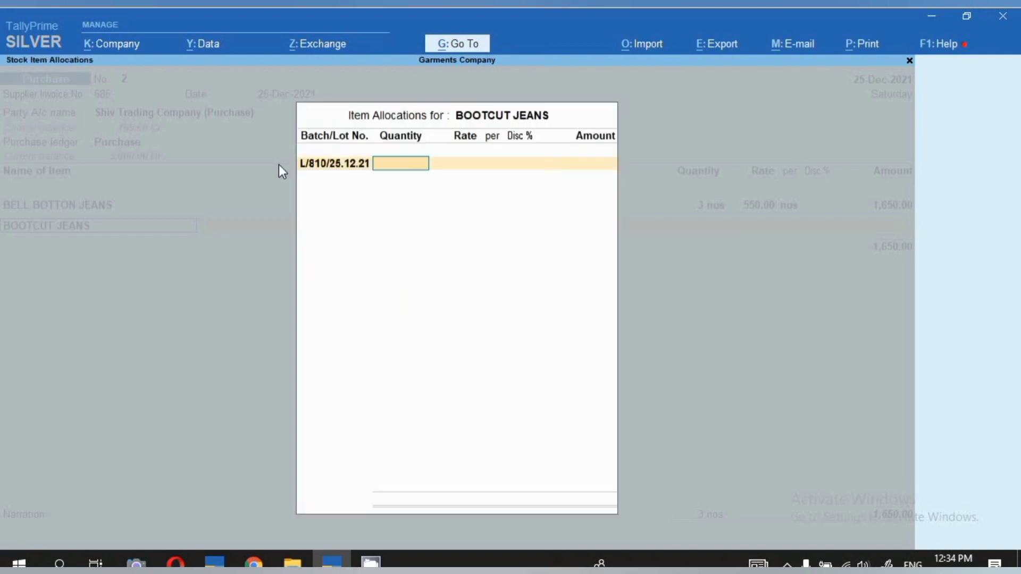
text(6)
key(Return)
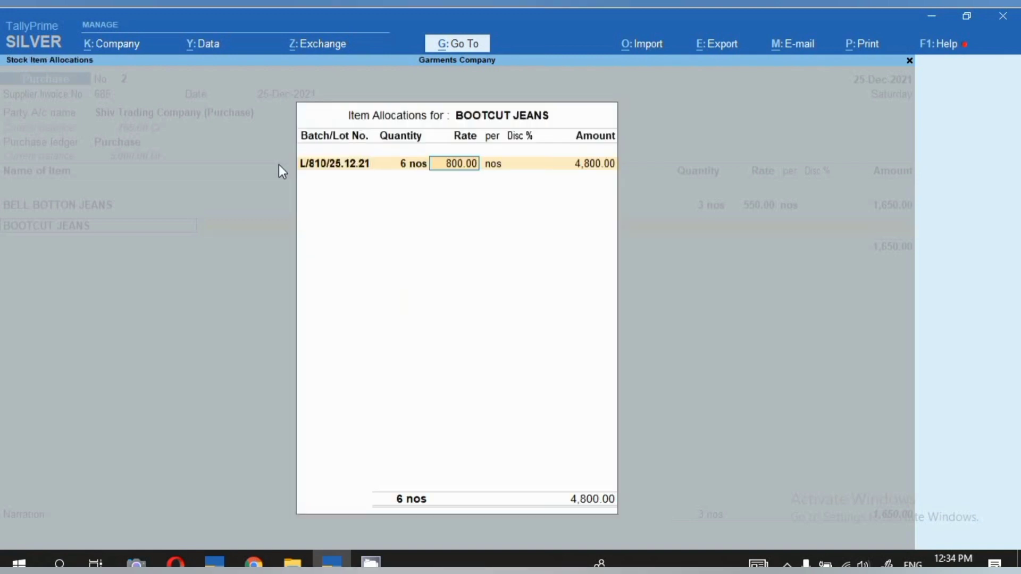
text(810)
key(Return)
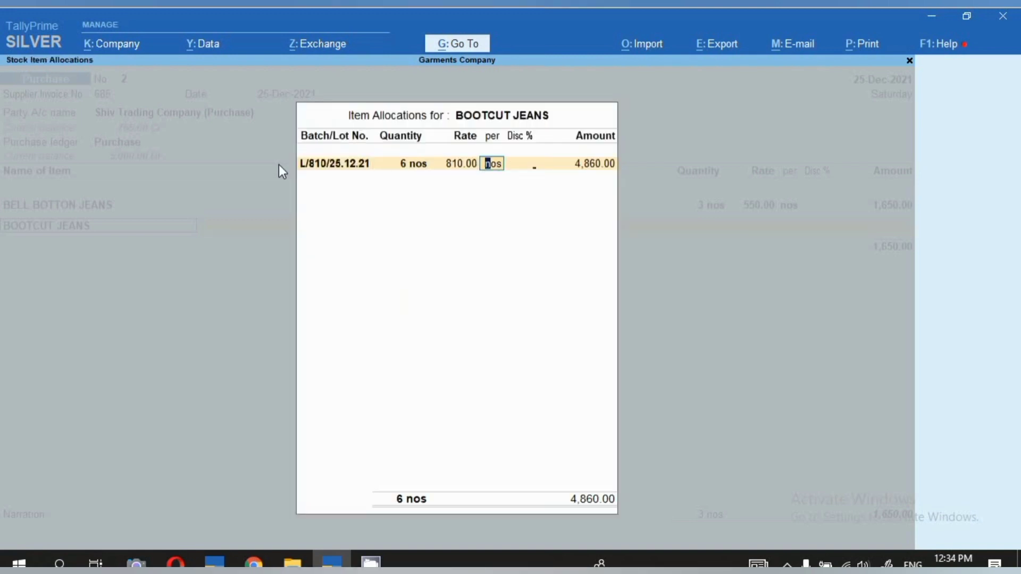
key(Return)
key(Return)
key(Return)
key(Return)
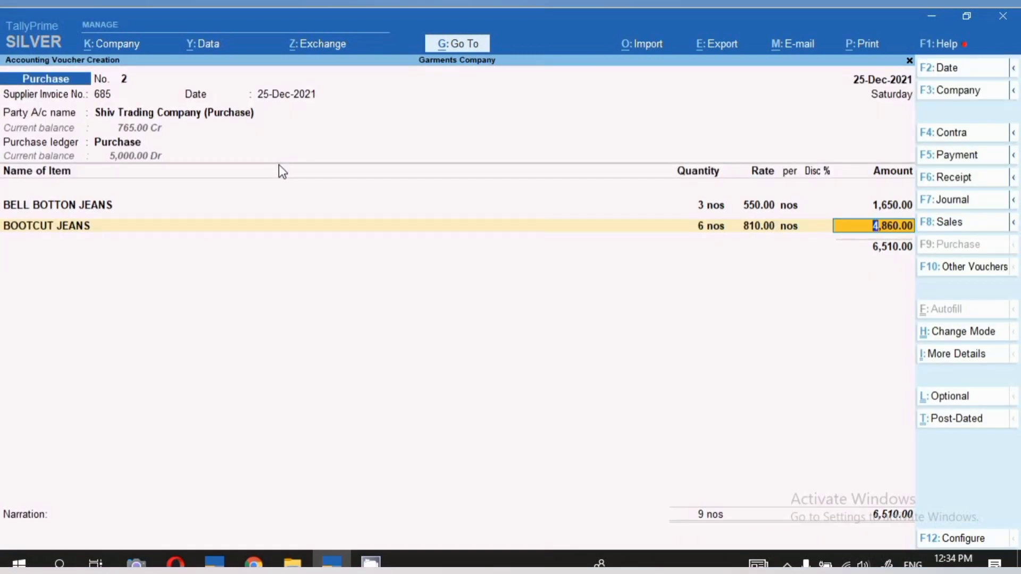
key(ctrl+a)
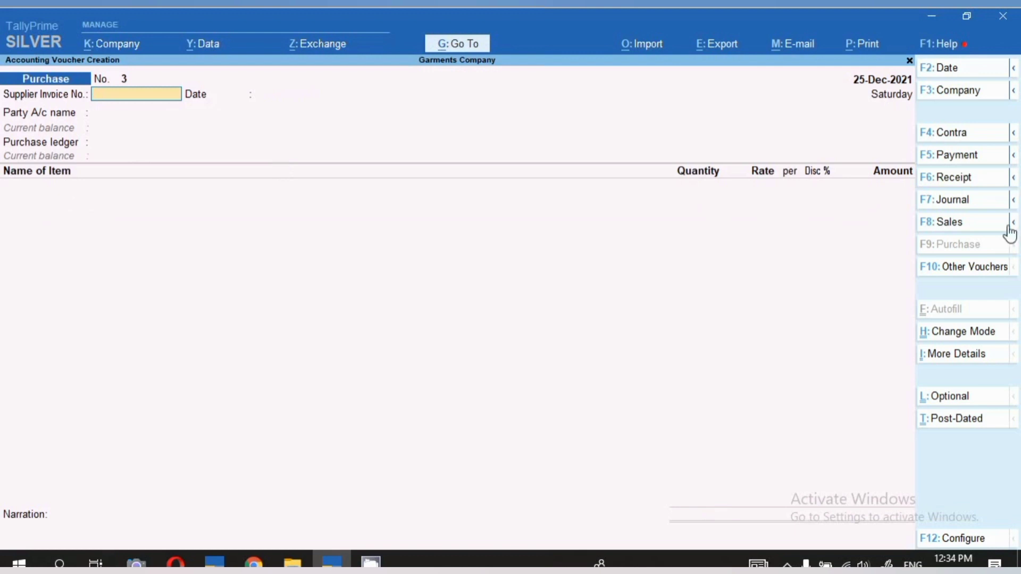
Start a sales voucher and set its date to 25.12.
click(964, 223)
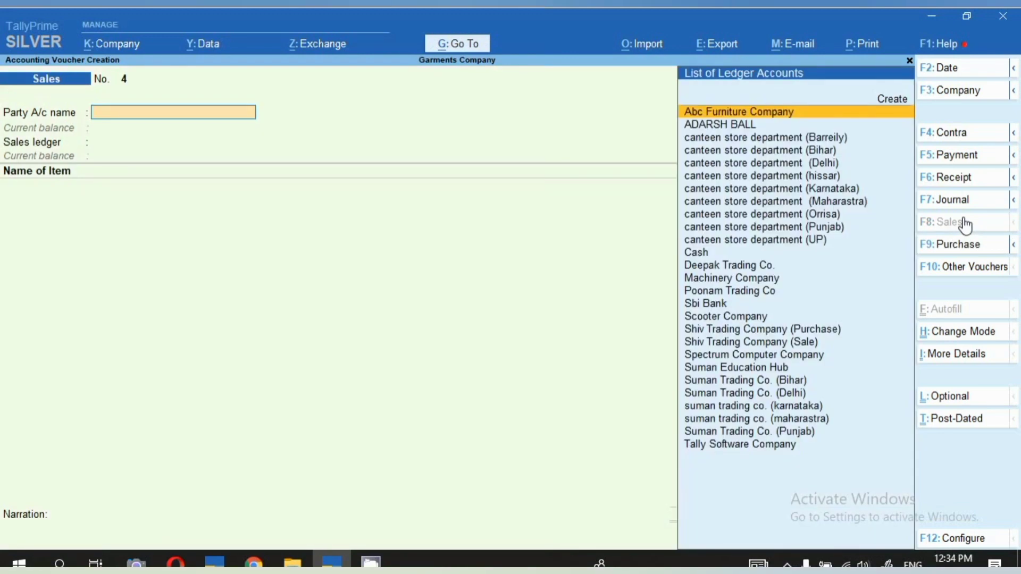
key(F2)
text(2)
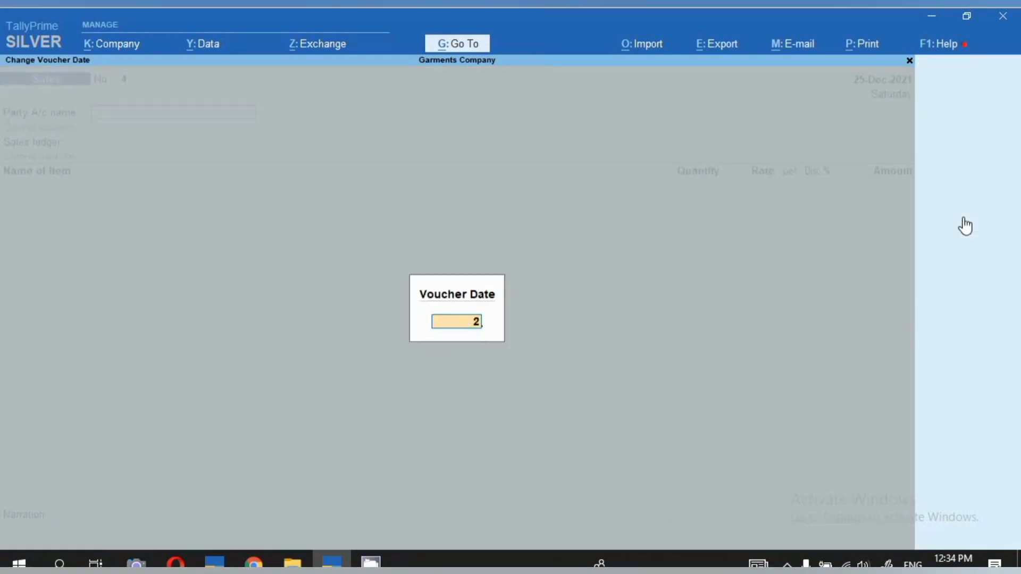
text(5.12)
key(Return)
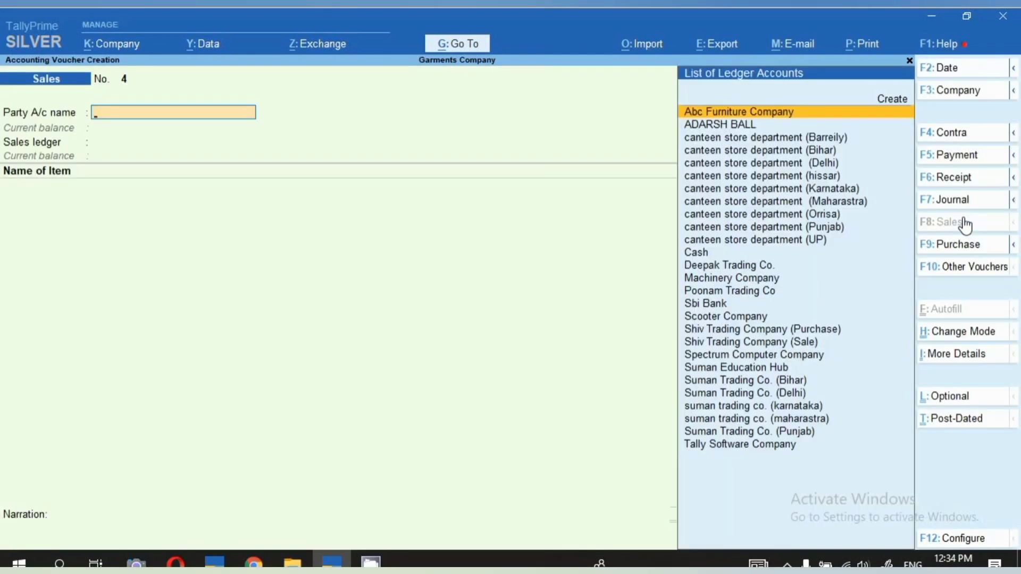
Choose Shiv Trading Company (Sale) as the buyer, accept the default dispatch and party details, and use the Sale ledger.
key(Down)
key(Down)
key(Down)
key(Down)
key(Down)
key(Down)
key(Down)
key(Down)
key(Down)
key(Down)
key(Down)
key(Down)
key(Down)
key(Down)
key(Down)
key(Down)
key(Down)
key(Down)
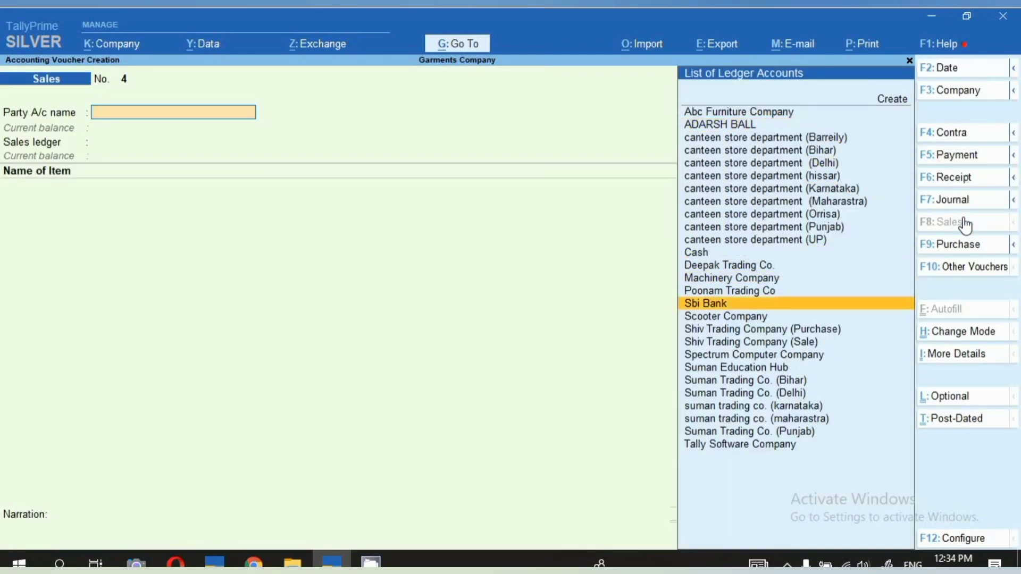
key(Return)
key(Return)
key(Return)
key(Return)
key(Return)
key(Return)
key(Return)
key(Return)
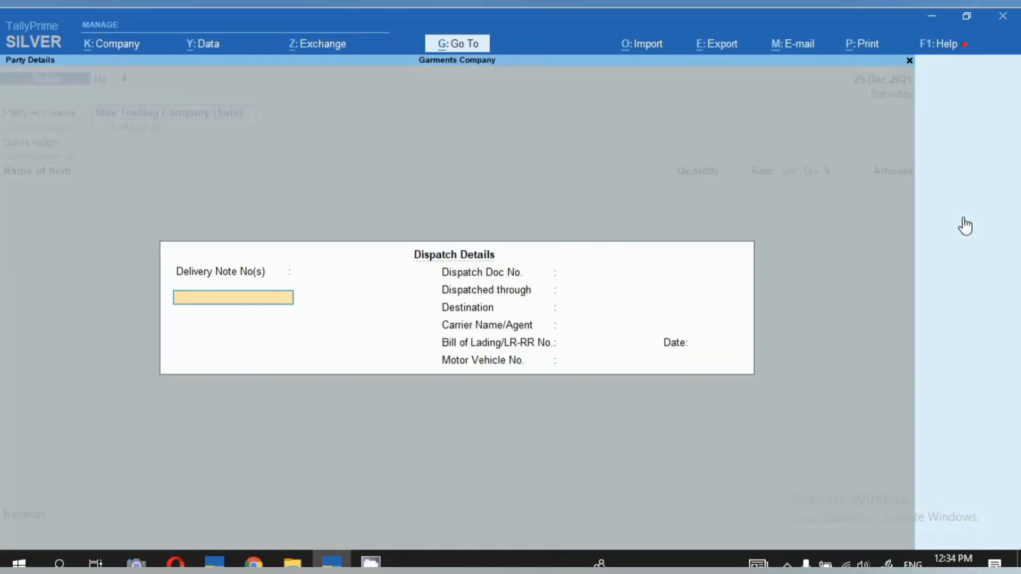
key(Return)
key(Return)
key(Return)
key(Return)
key(Return)
key(Return)
key(Return)
key(Return)
key(Return)
key(Return)
key(Return)
key(Return)
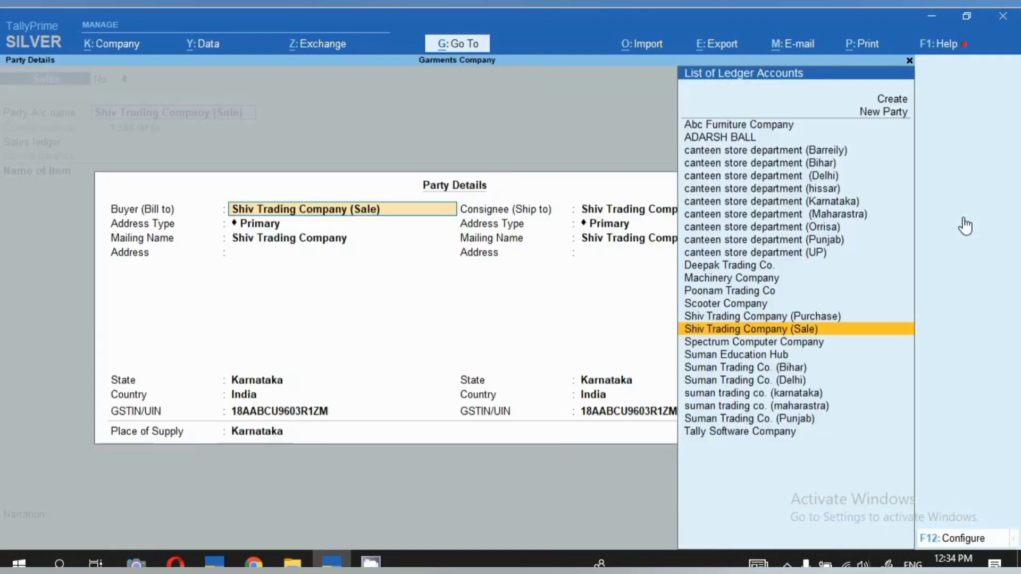
key(Return)
key(Return)
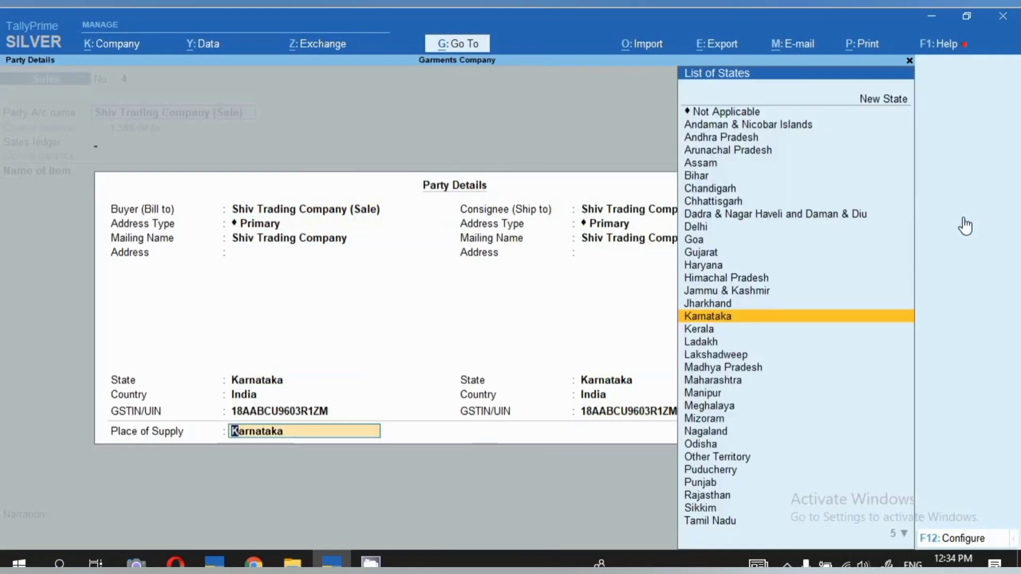
key(Return)
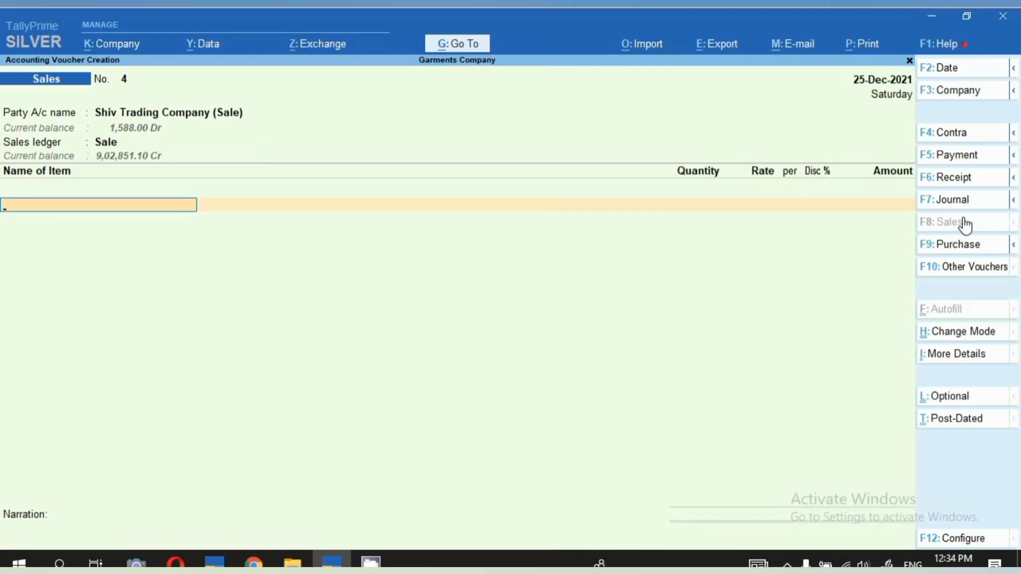
Add BELL BOTTON JEANS to the sales voucher without a description and allocate it to the existing batch XL/500/21.12.21.
text(N)
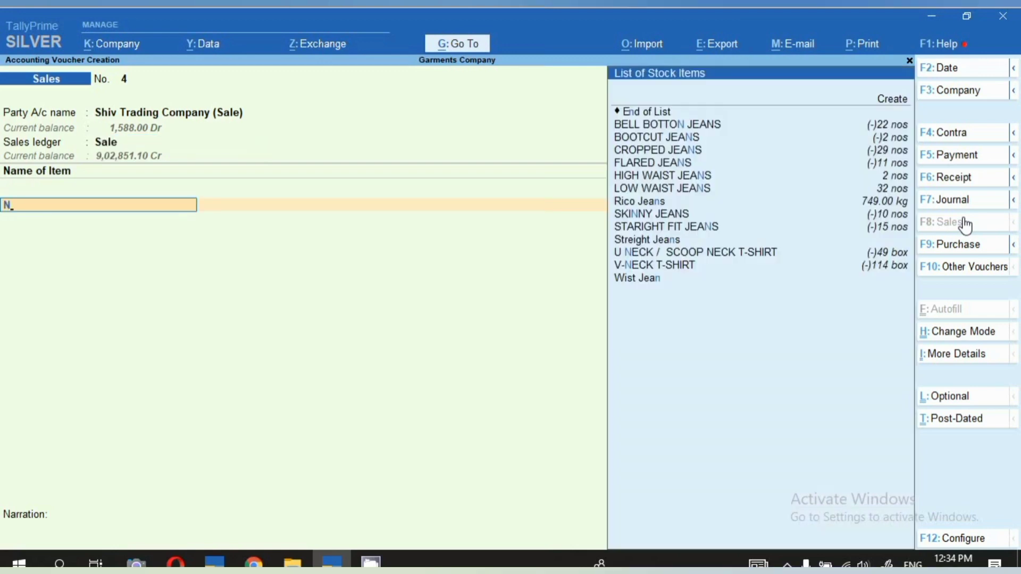
key(Down)
key(Return)
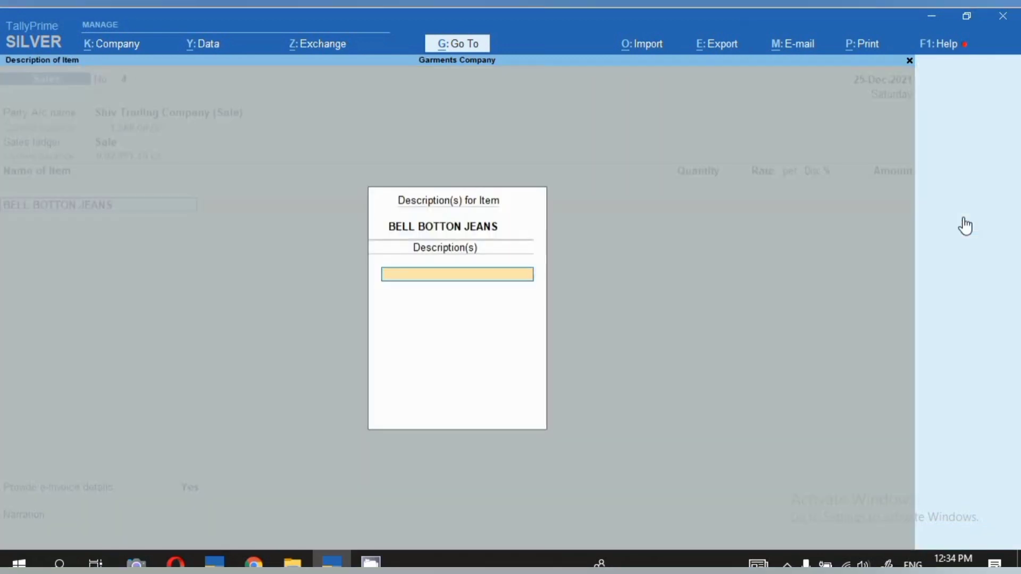
key(Return)
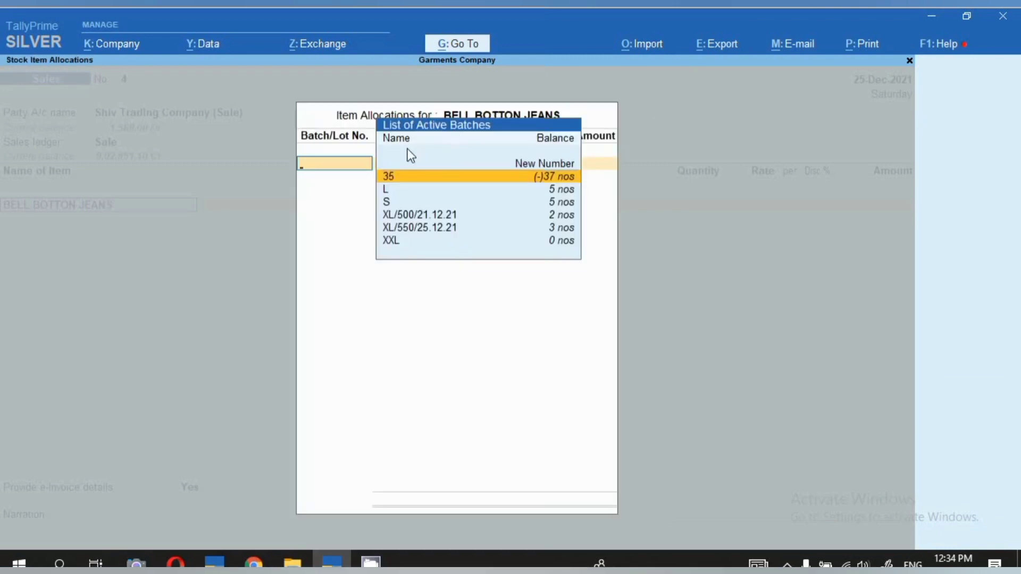
click(418, 215)
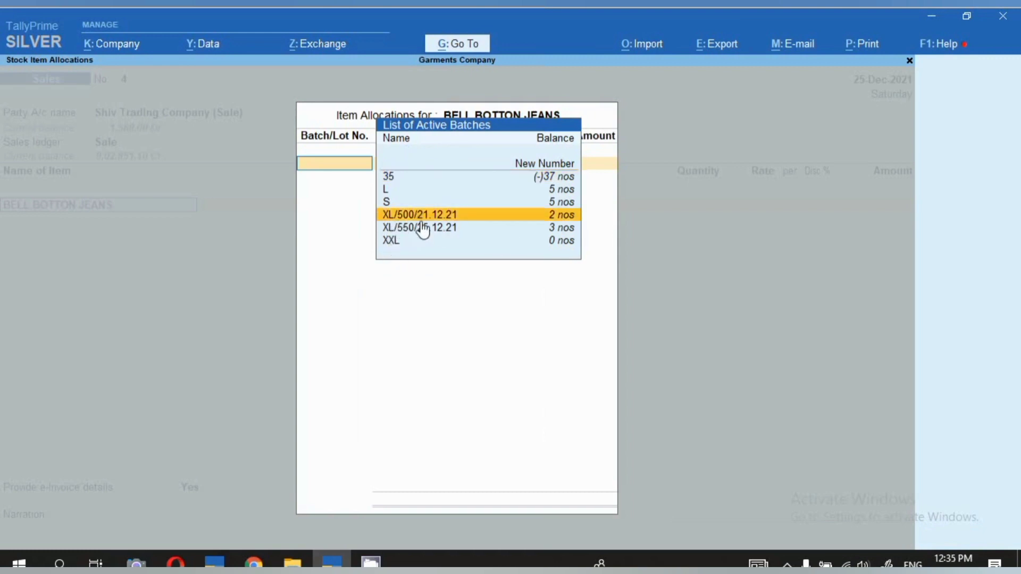
click(477, 227)
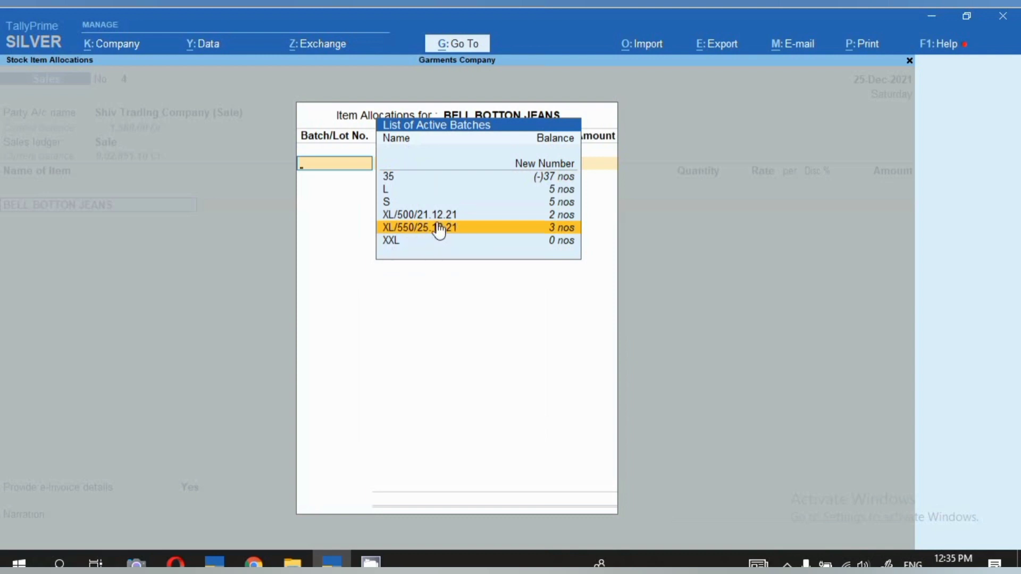
key(Up)
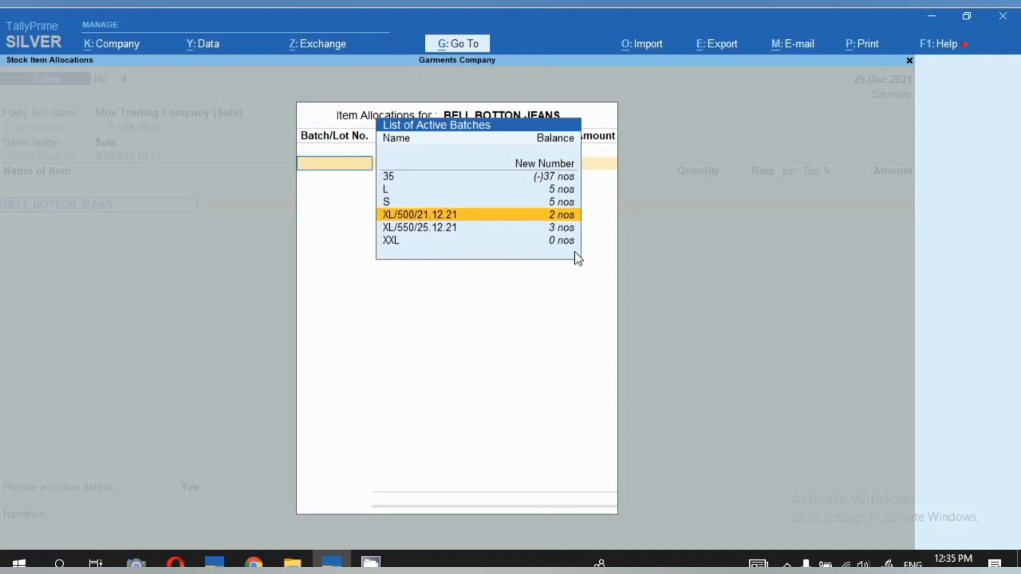
key(Return)
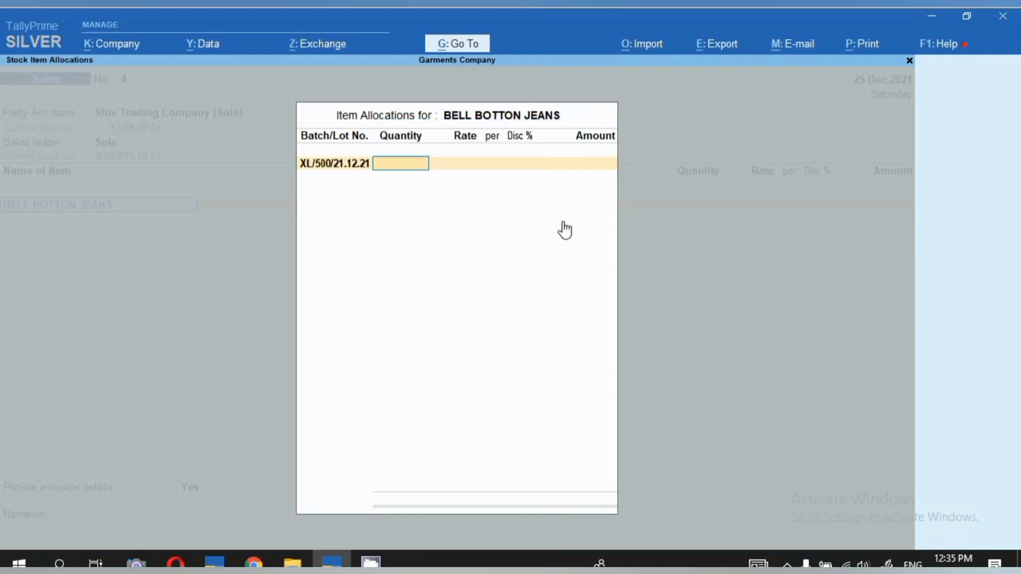
Set the BELL BOTTON JEANS batch to 2 nos at a rate of 550 and finish the item's allocation.
text(2)
key(Return)
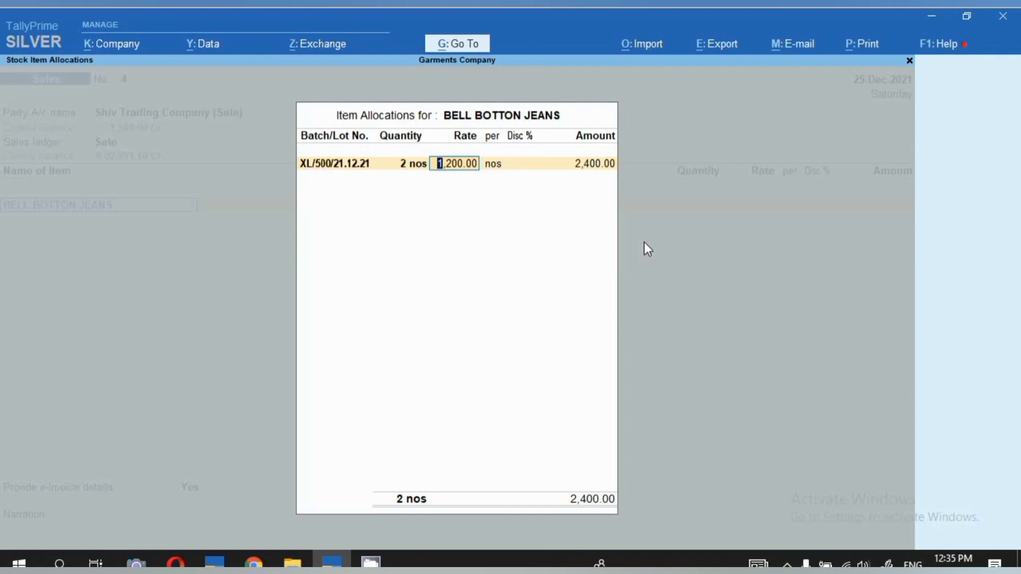
text(550)
key(Return)
key(Return)
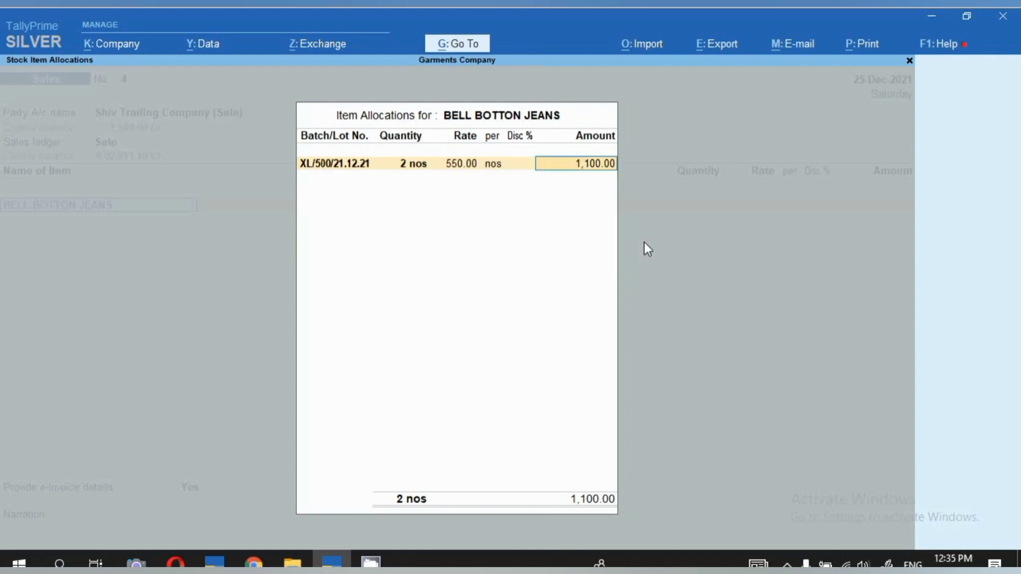
key(Return)
key(Return)
key(Return)
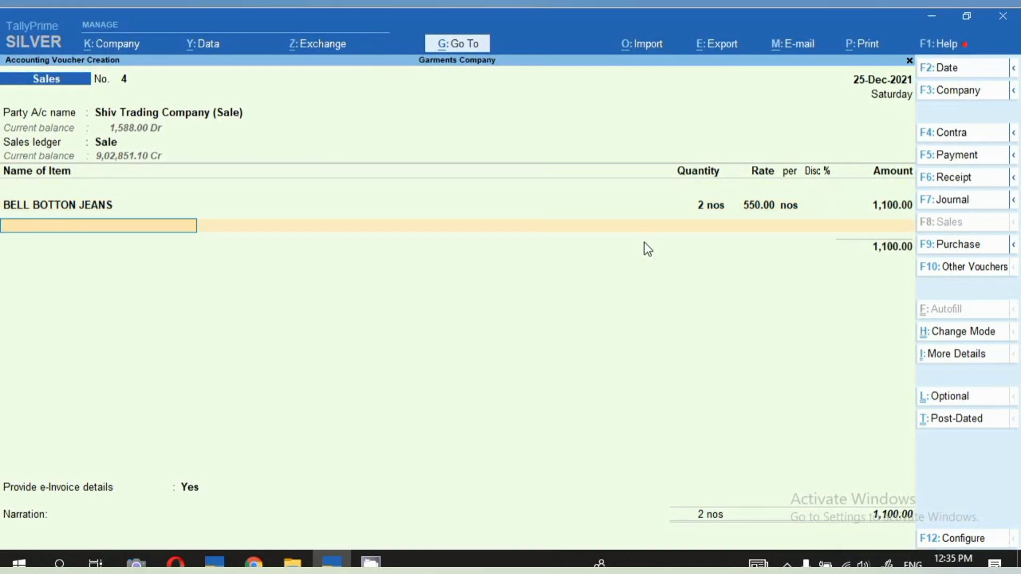
Add BOOTCUT JEANS as the second sales item without a description and allocate it to the existing batch L/800/21.12.21.
text(B)
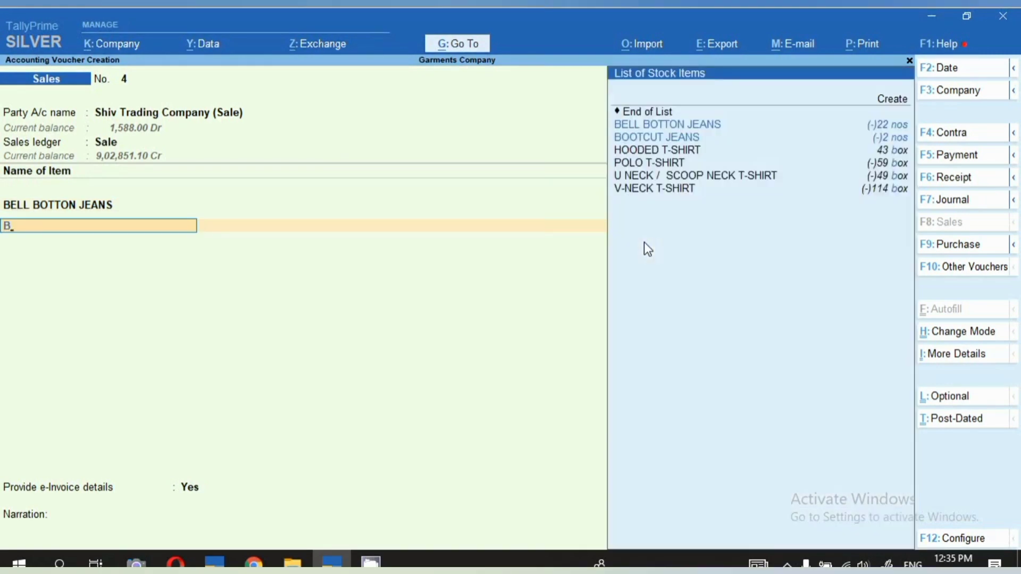
key(Down)
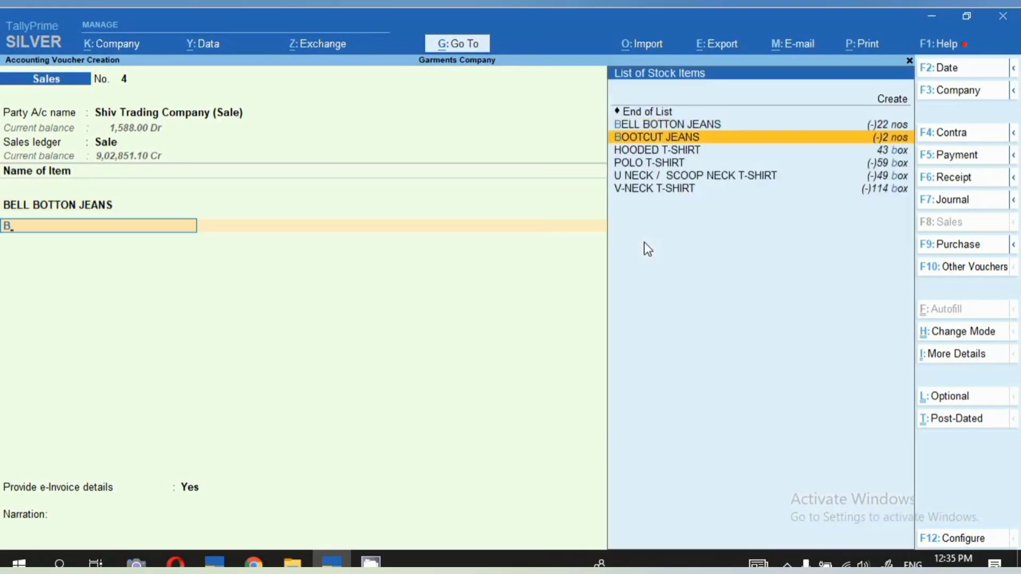
key(Return)
key(Return)
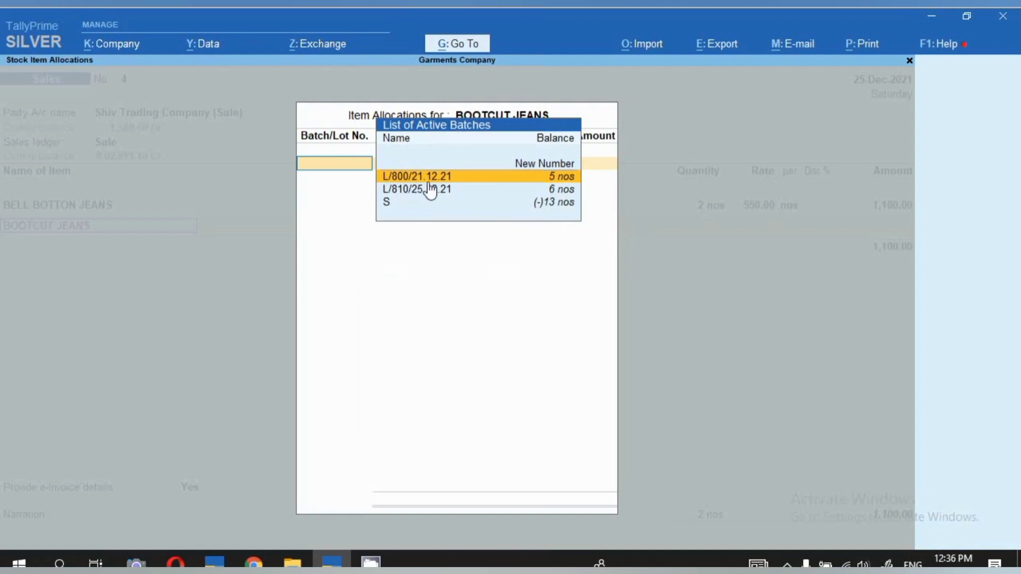
key(Down)
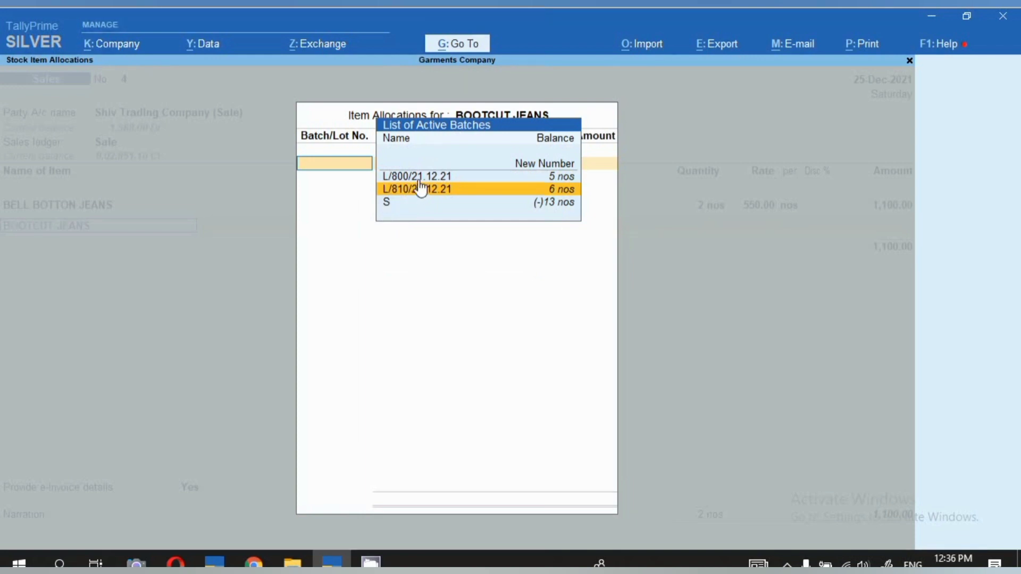
key(Up)
key(Down)
key(Up)
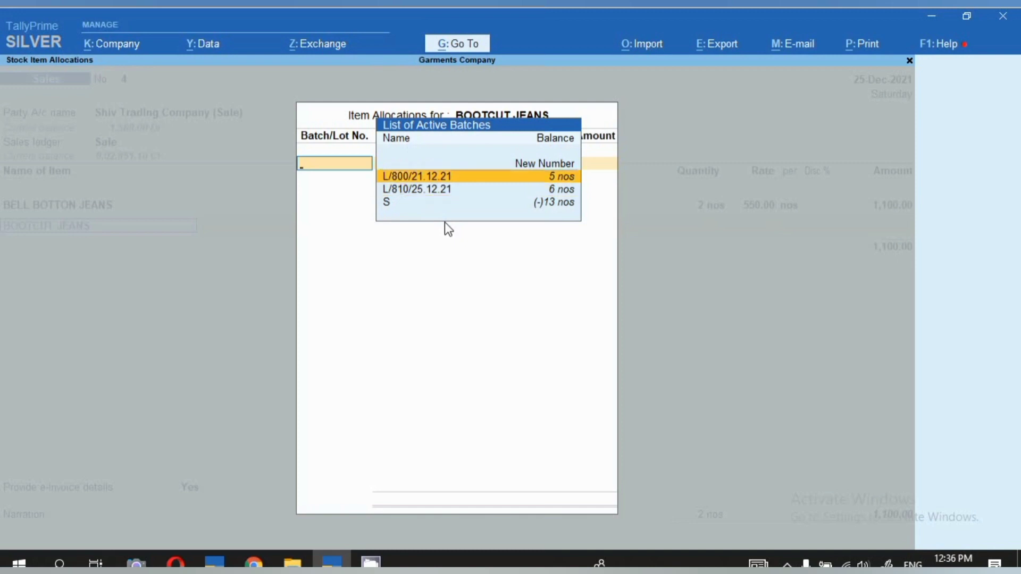
key(Down)
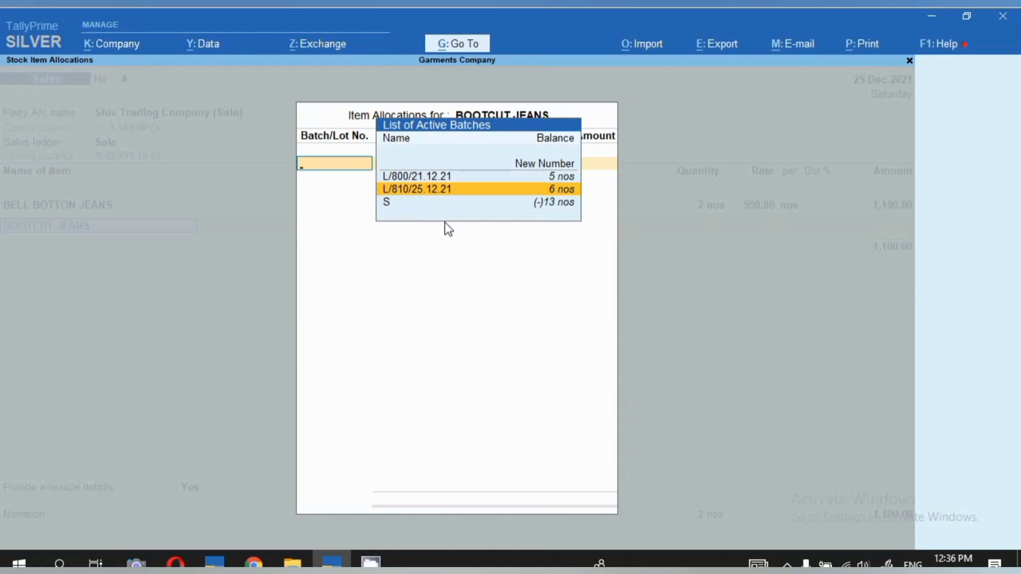
key(Up)
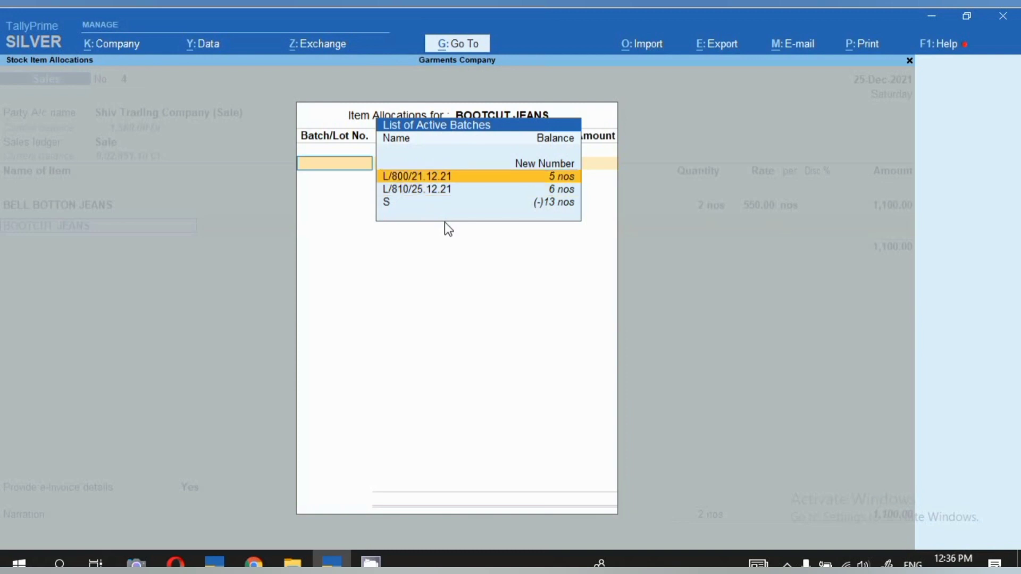
key(Return)
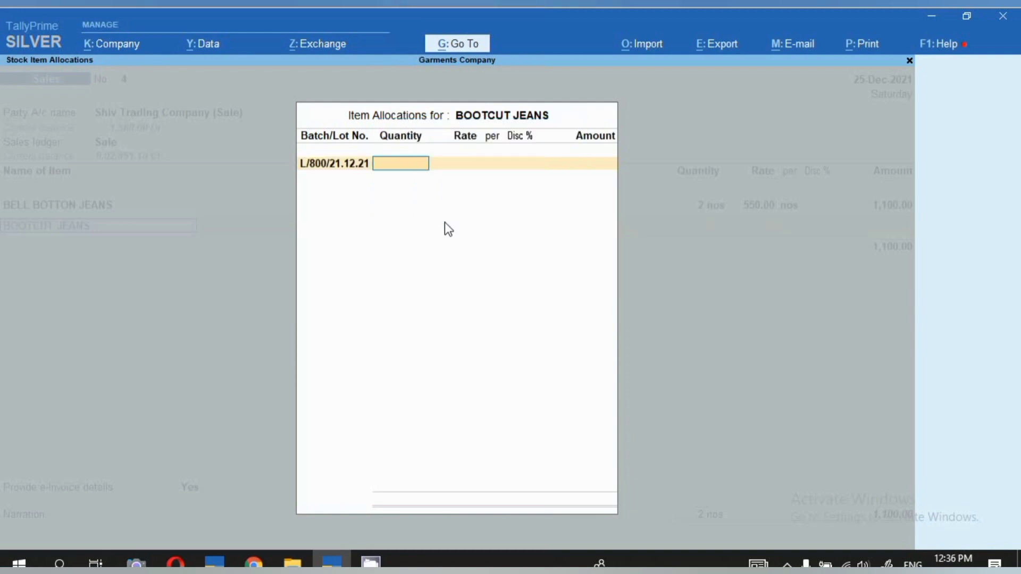
key(BackSpace)
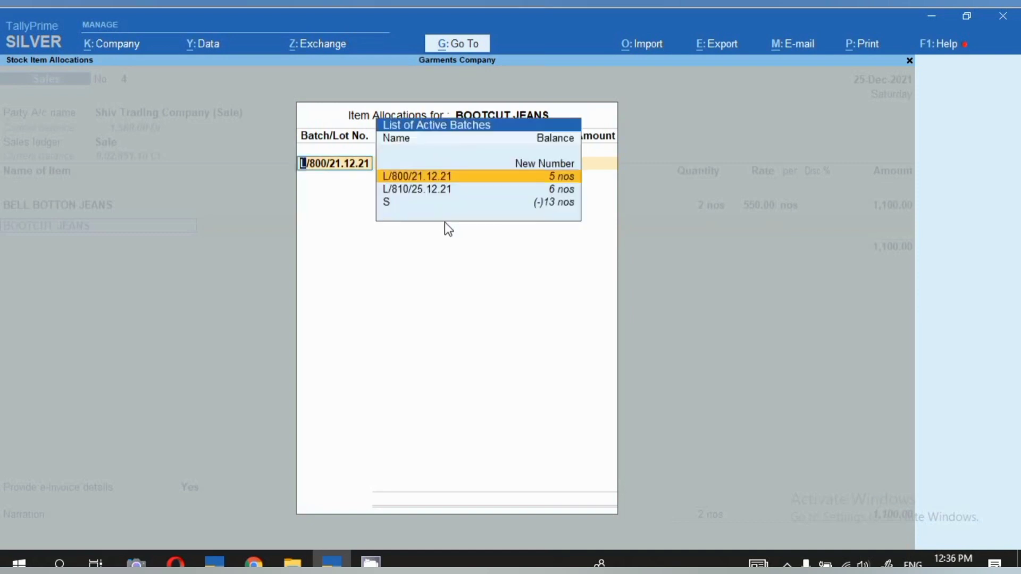
key(Return)
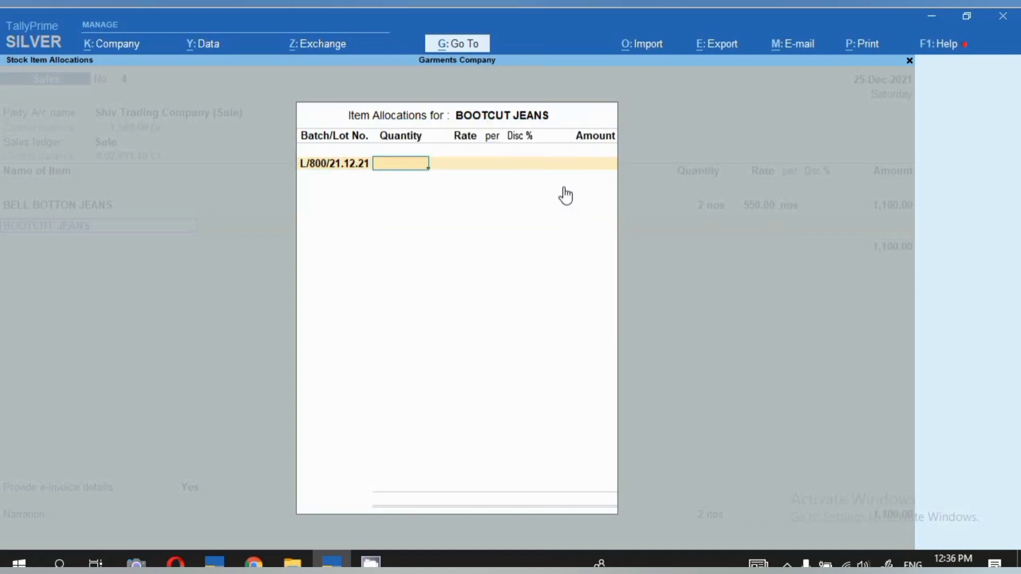
Set the BOOTCUT JEANS batch to 3 nos at a rate of 850 and finish the item's allocation.
text(3 nos)
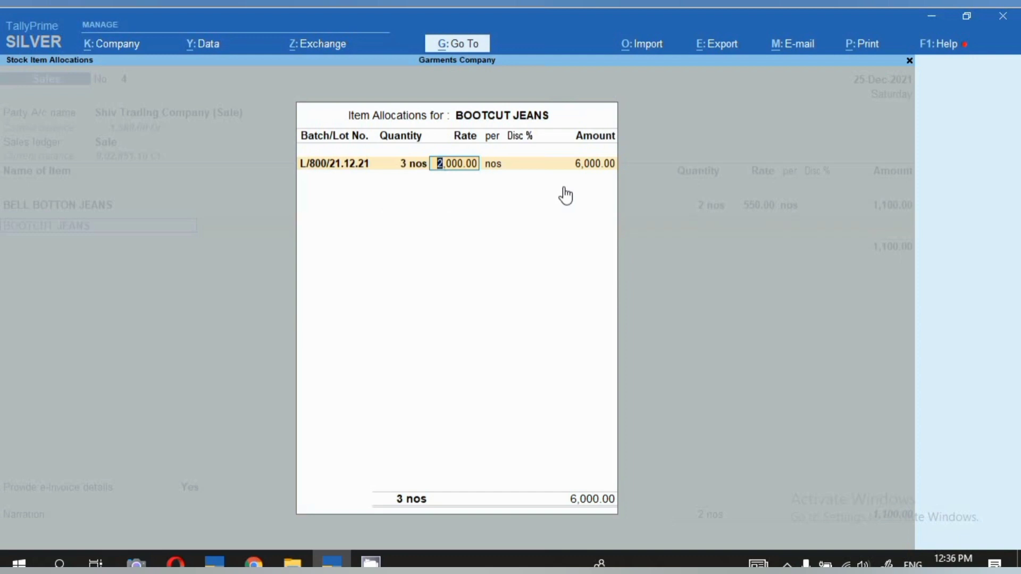
text(850)
key(Return)
key(Return)
key(Return)
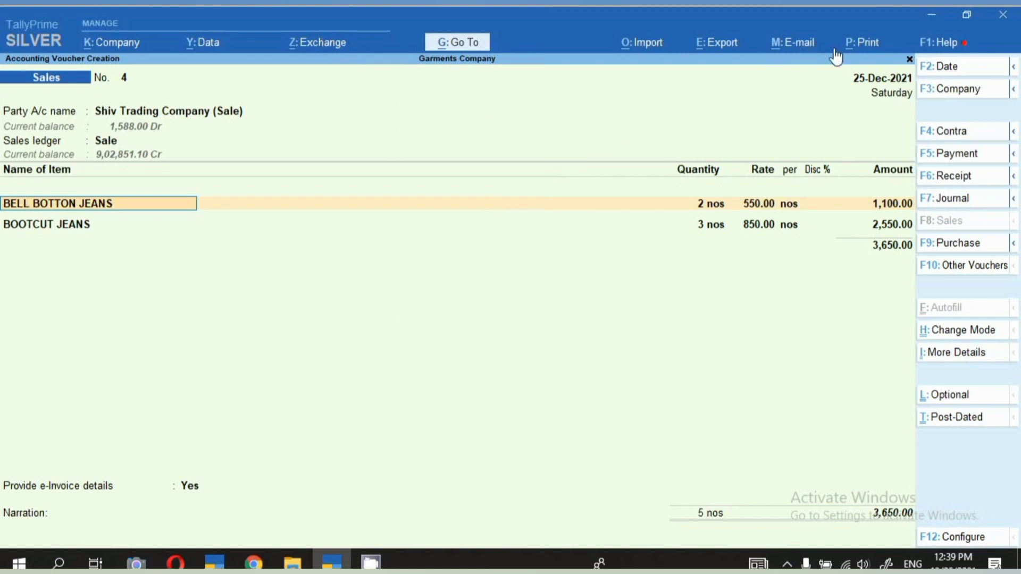
Preview the current voucher's tax invoice, examine the batch numbers under the item lines, and return to the print settings.
click(864, 44)
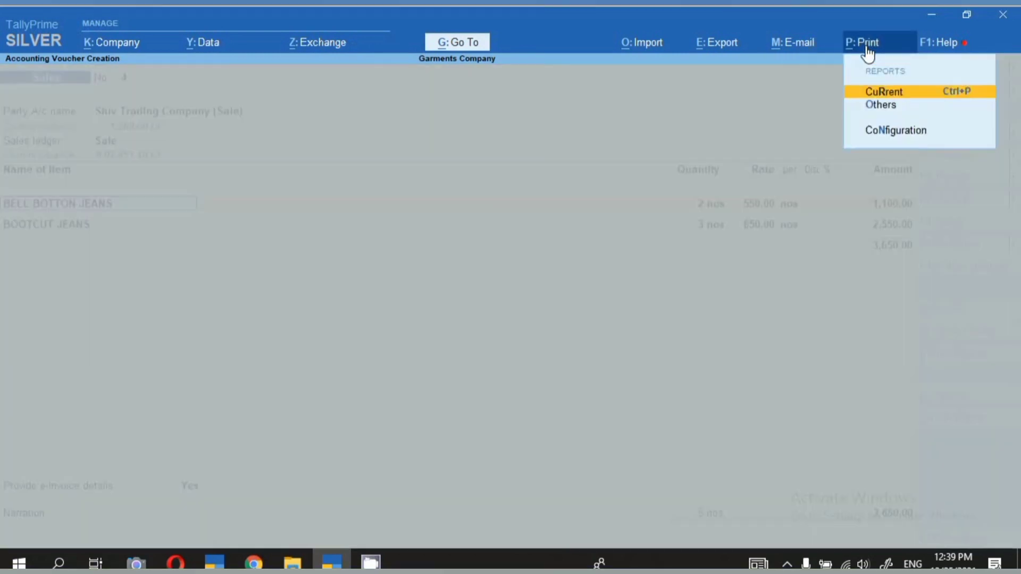
click(872, 96)
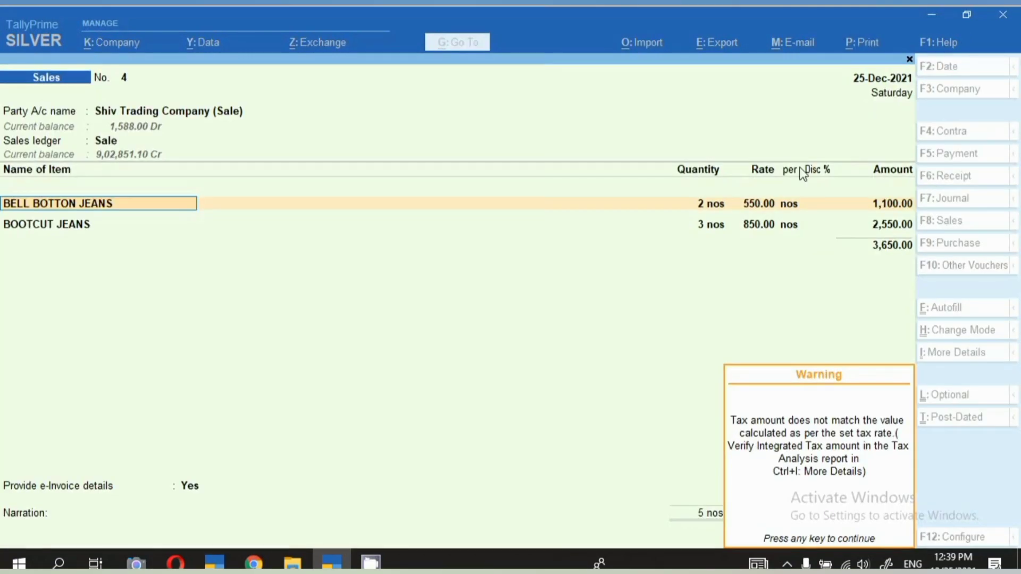
key(Return)
click(453, 365)
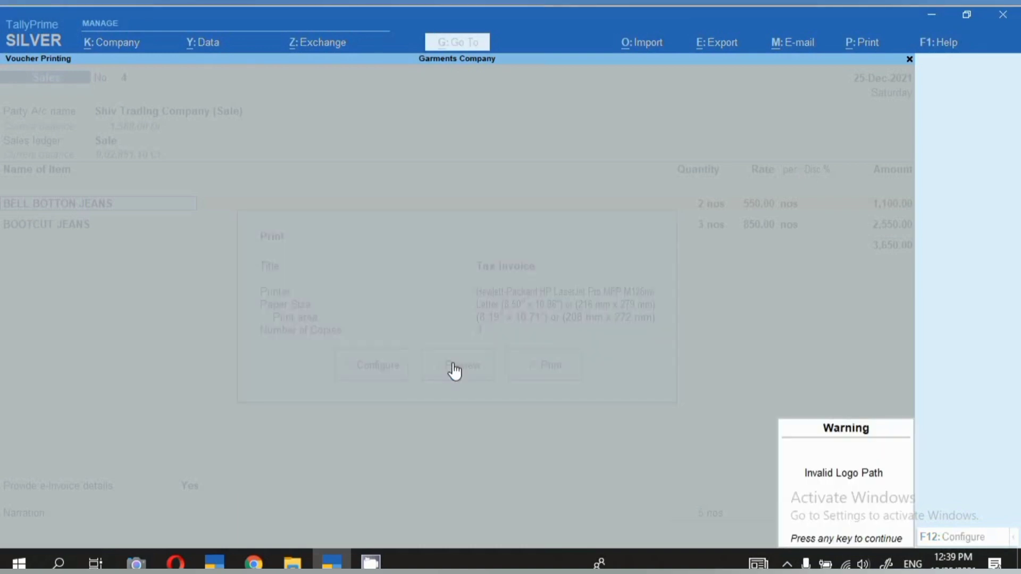
key(Return)
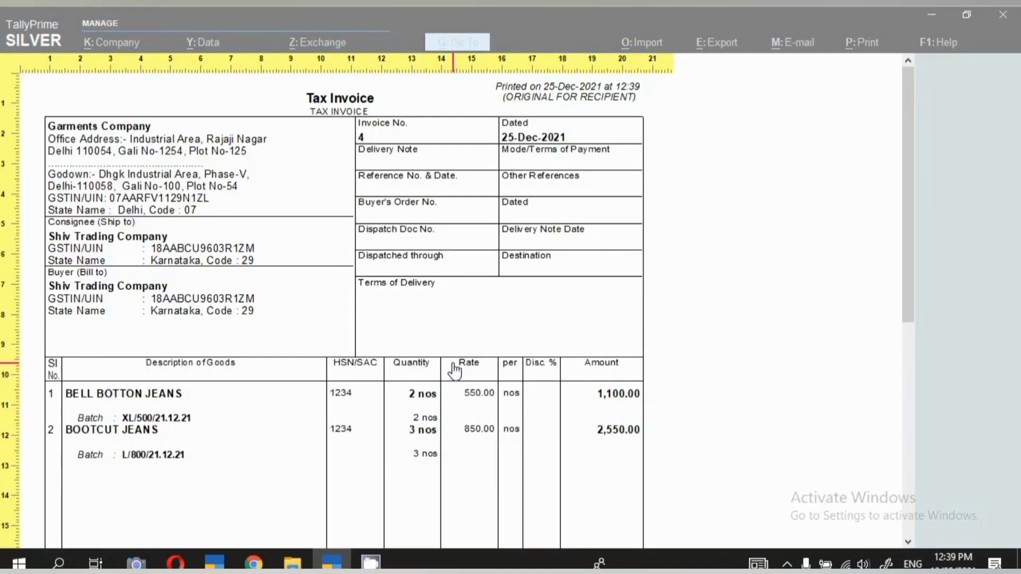
scroll(153, 233, down, 2)
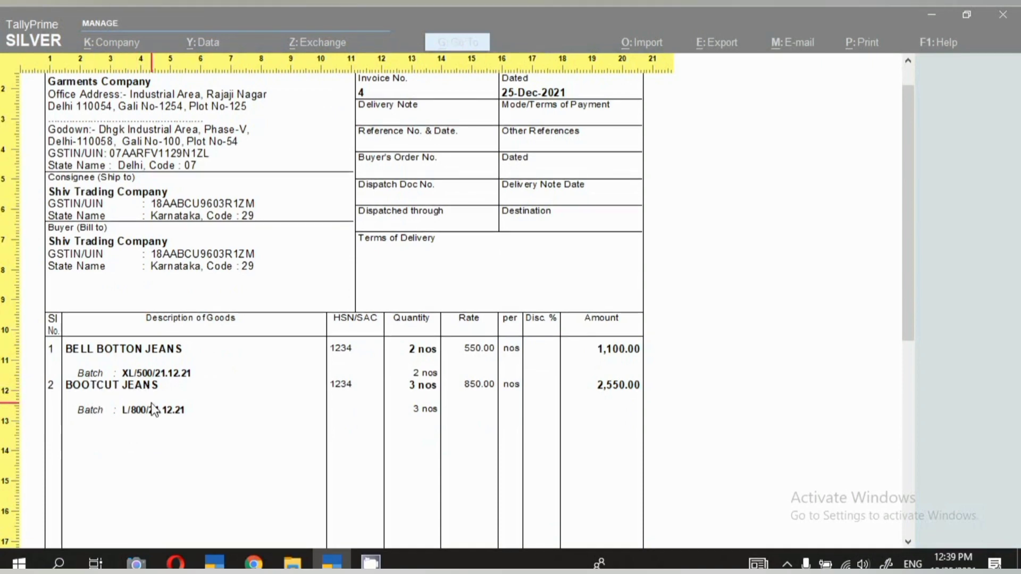
key(alt+z)
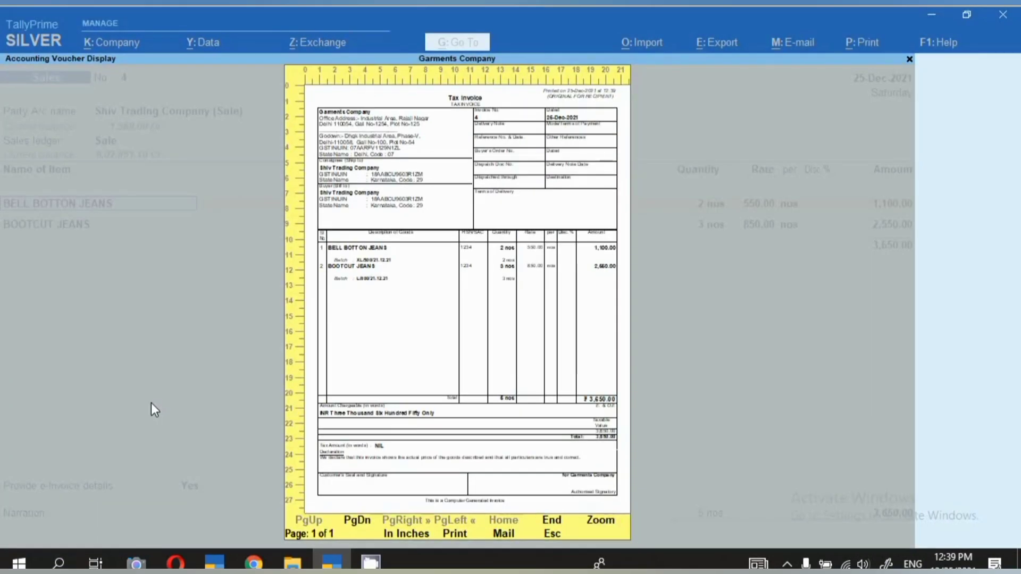
key(Escape)
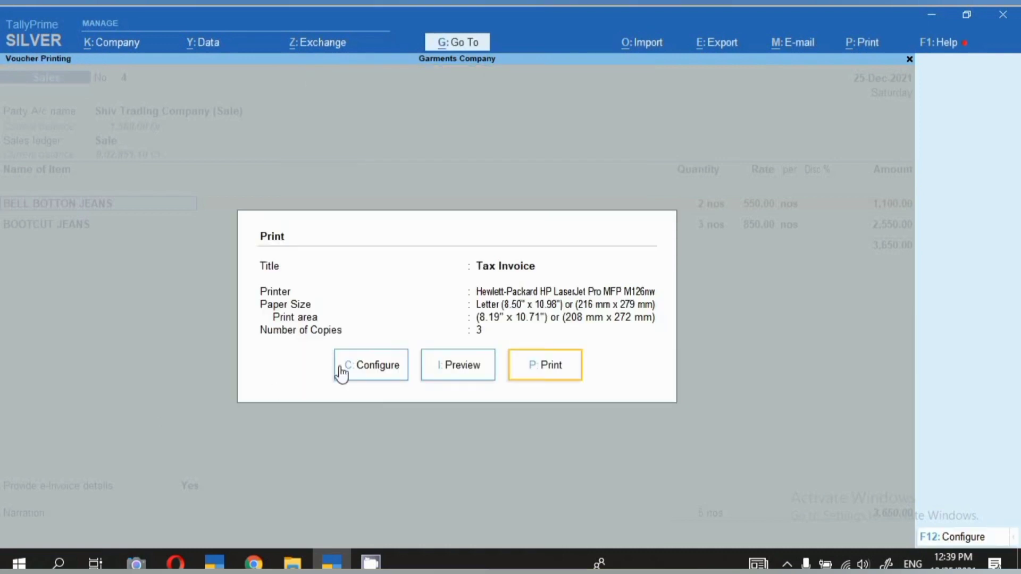
Turn off Show Batch details in the sales voucher's print configuration.
click(358, 368)
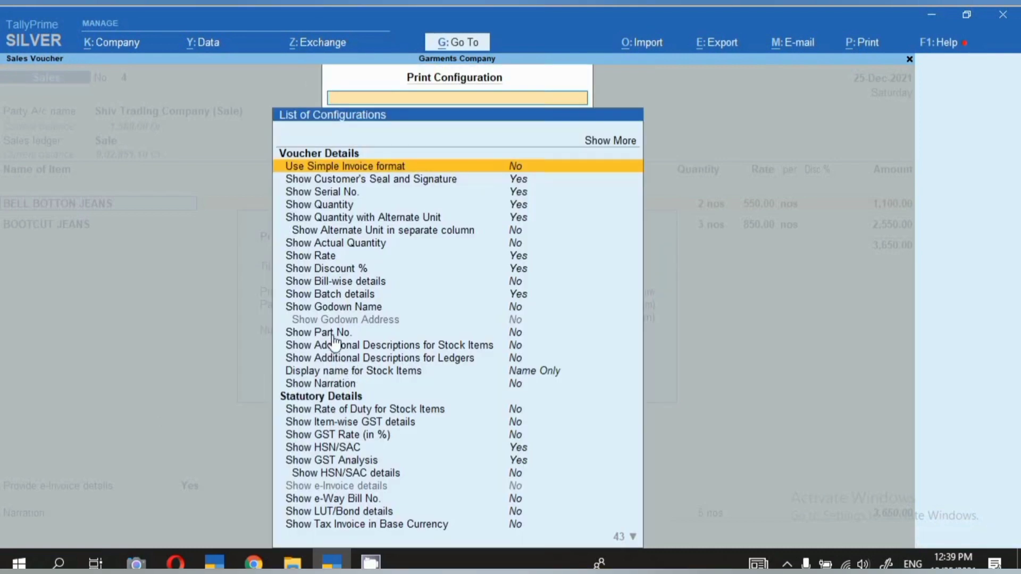
click(319, 297)
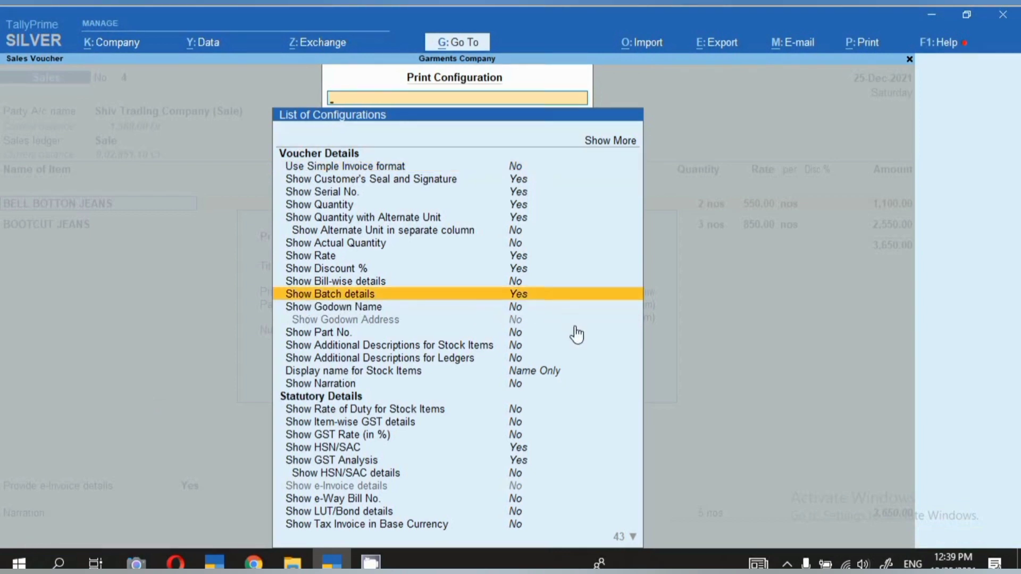
key(Return)
key(Escape)
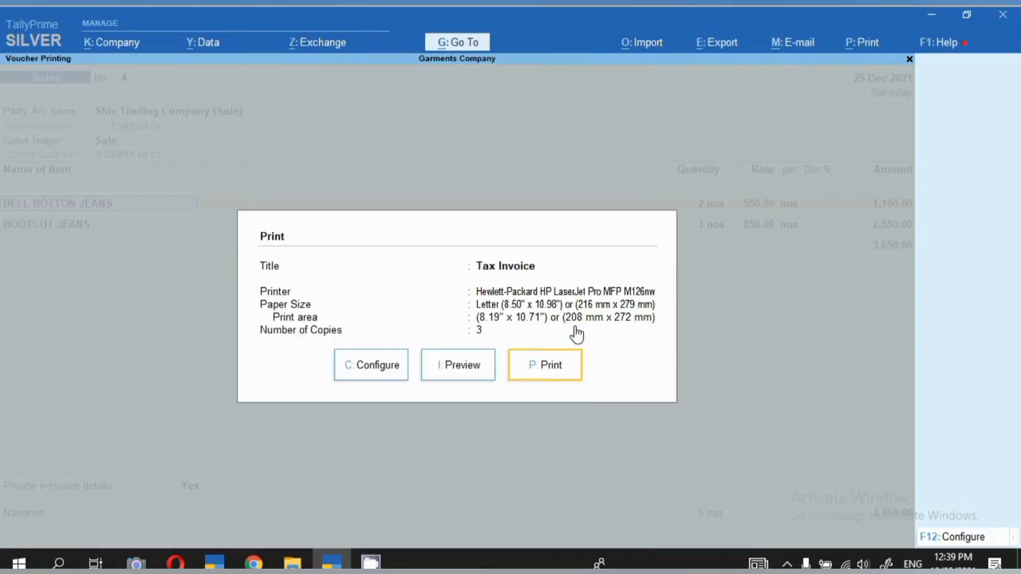
Preview the tax invoice again and check the item lines for batch numbers.
click(468, 371)
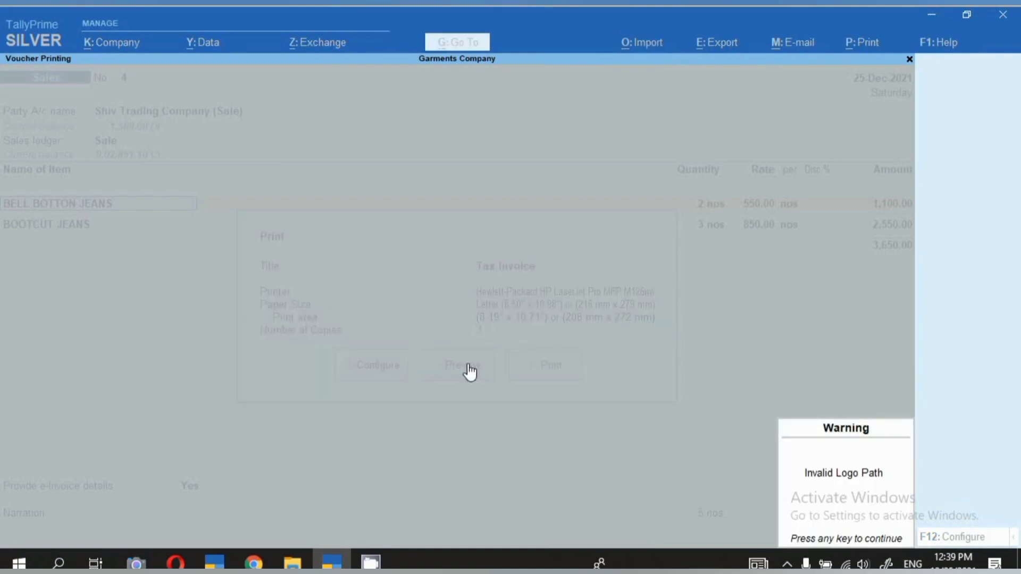
key(Return)
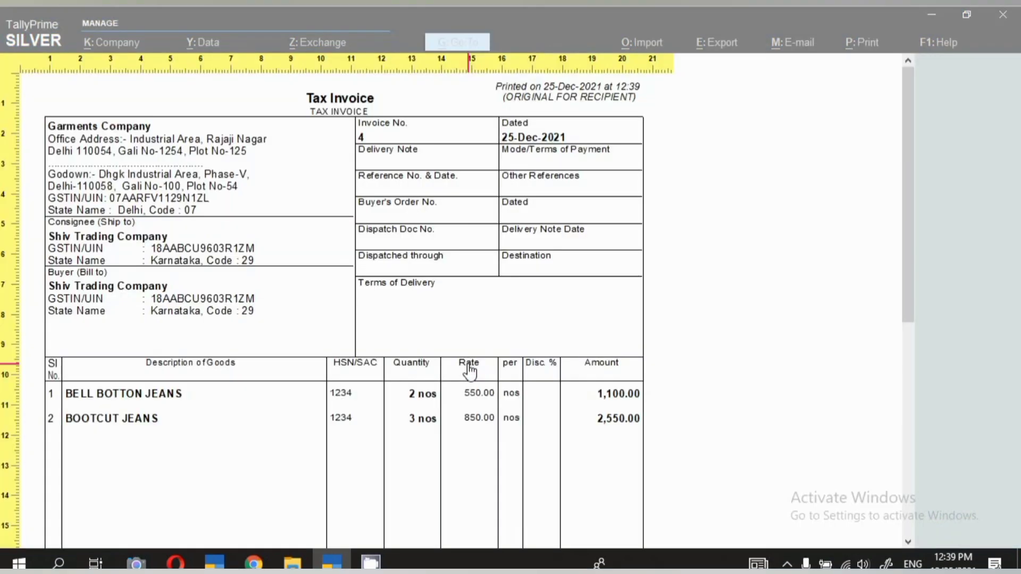
scroll(275, 394, down, 3)
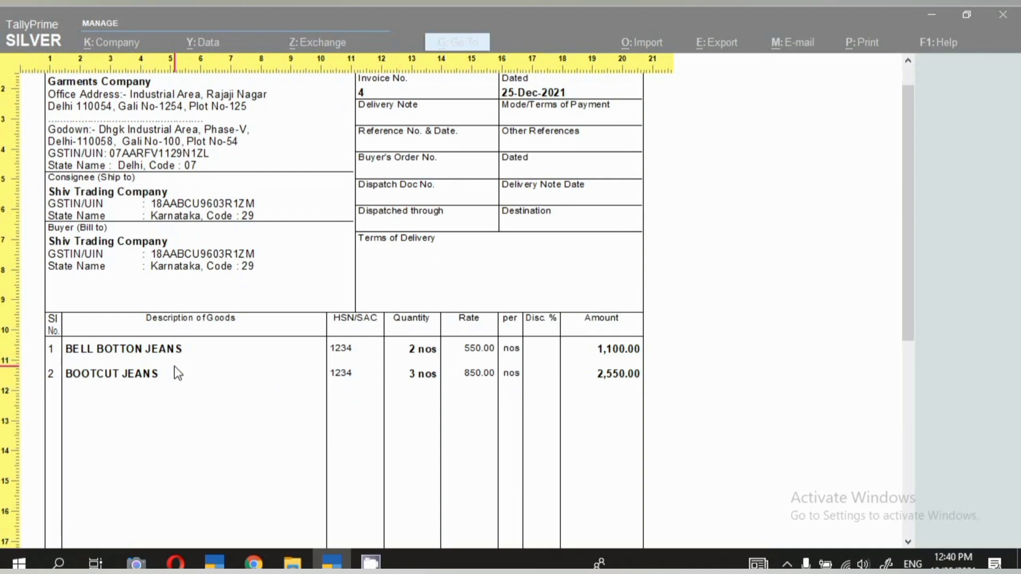
Leave the invoice preview and start a contra voucher for Shiv Trading Company dated 22-12-2021.
key(Escape)
key(Escape)
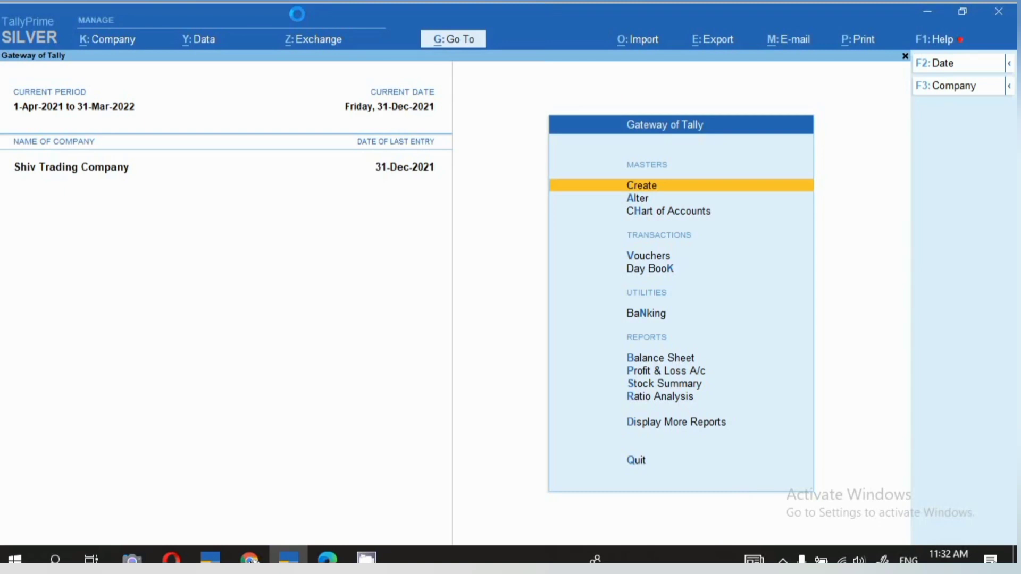
key(v)
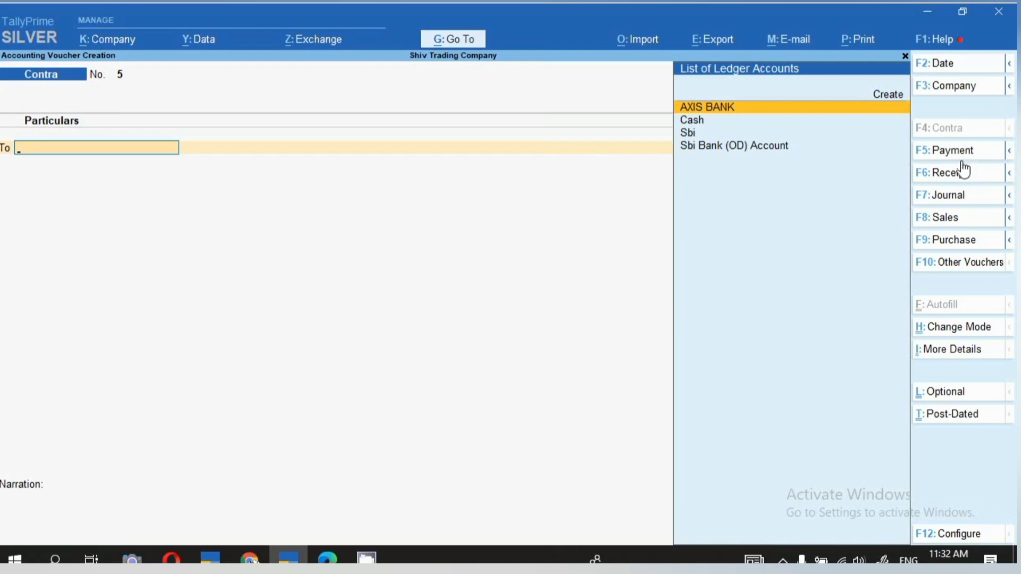
key(F2)
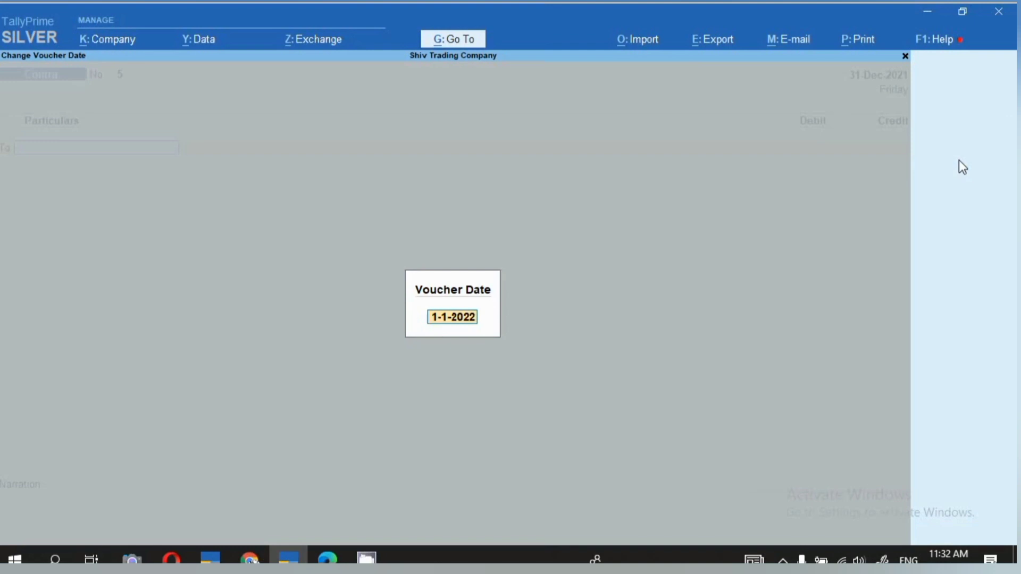
text(22.12.21)
key(Return)
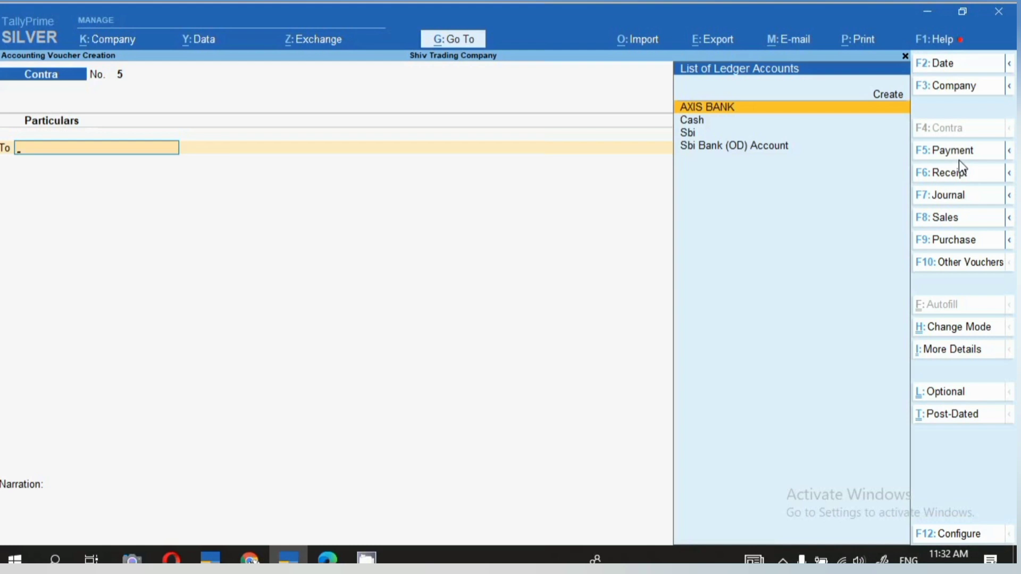
Credit the Cash ledger with 1,00,000 in the contra voucher.
key(Down)
key(Return)
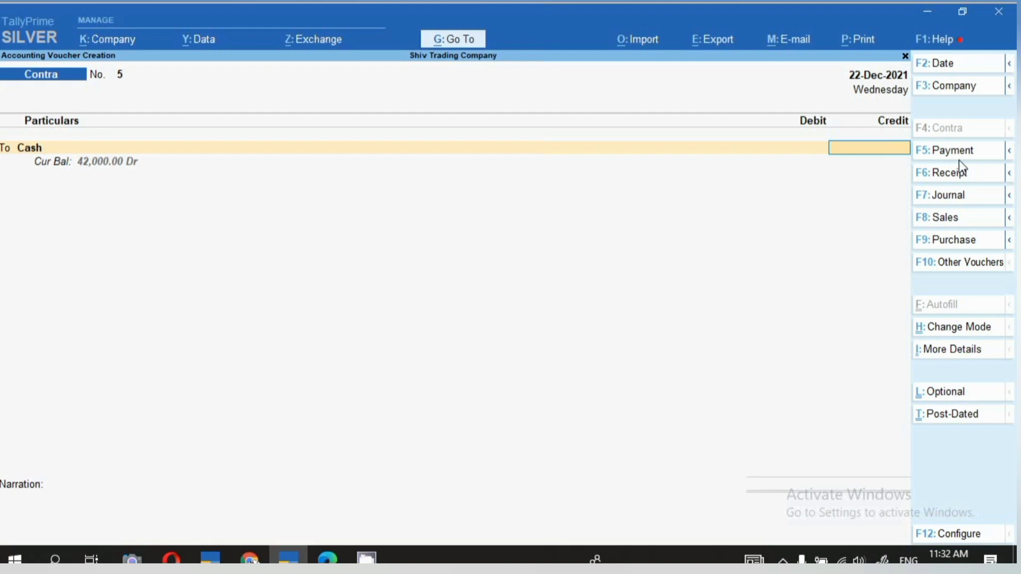
text(100000)
key(Return)
key(Return)
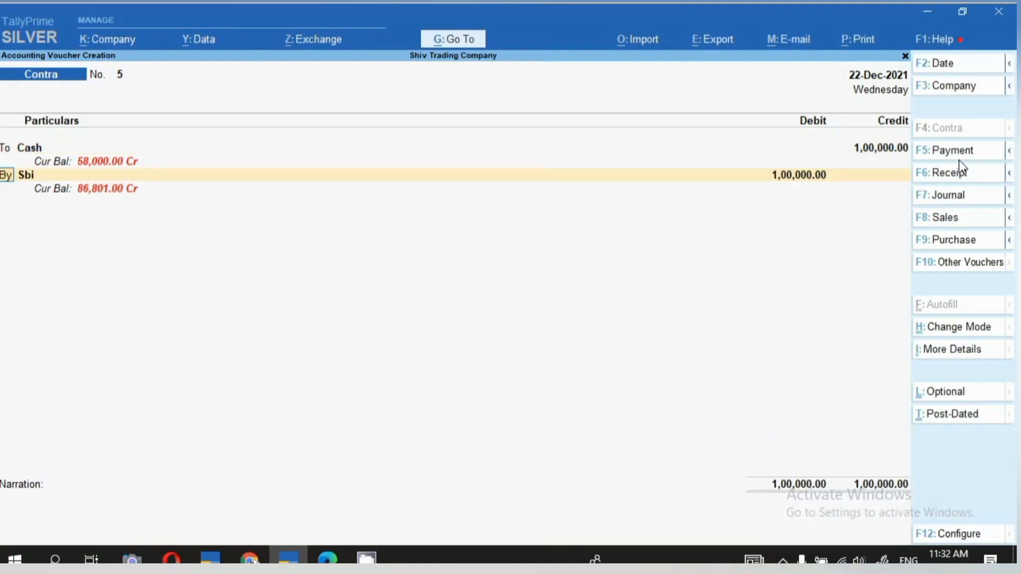
Try to find the Union Bank ledger for the debit line and clear the prefilled Sbi entry.
key(Return)
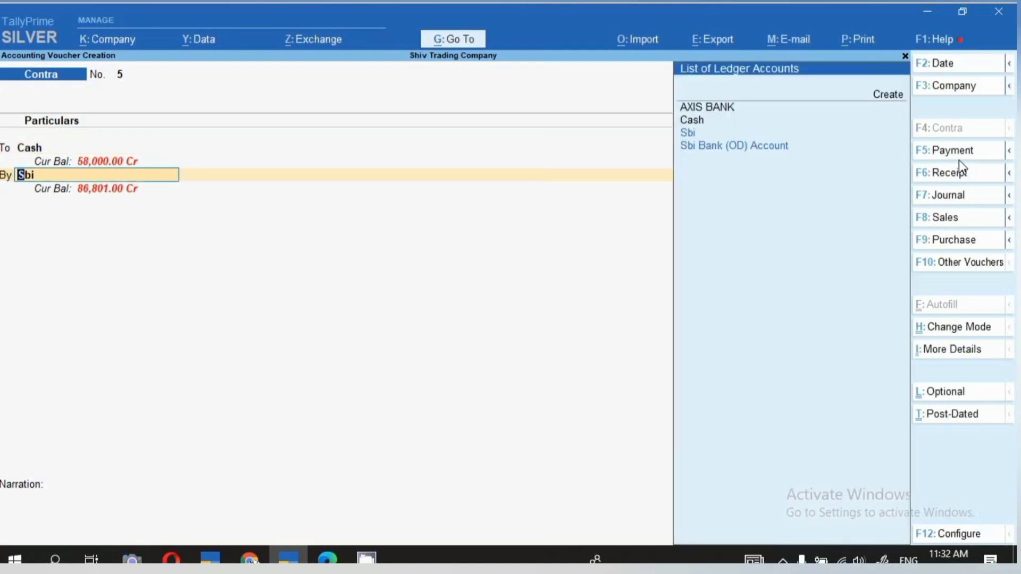
text(un)
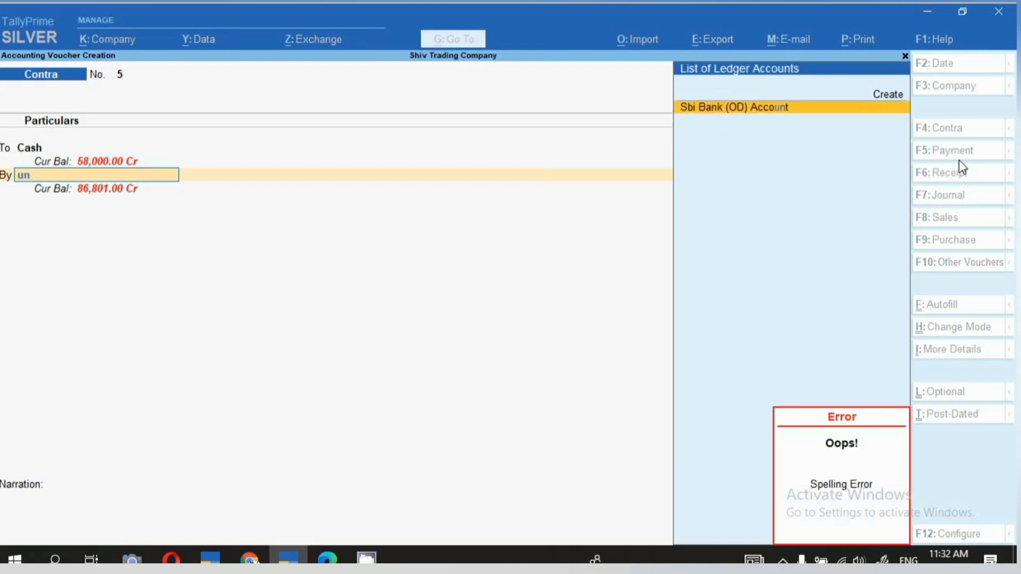
key(BackSpace)
key(BackSpace)
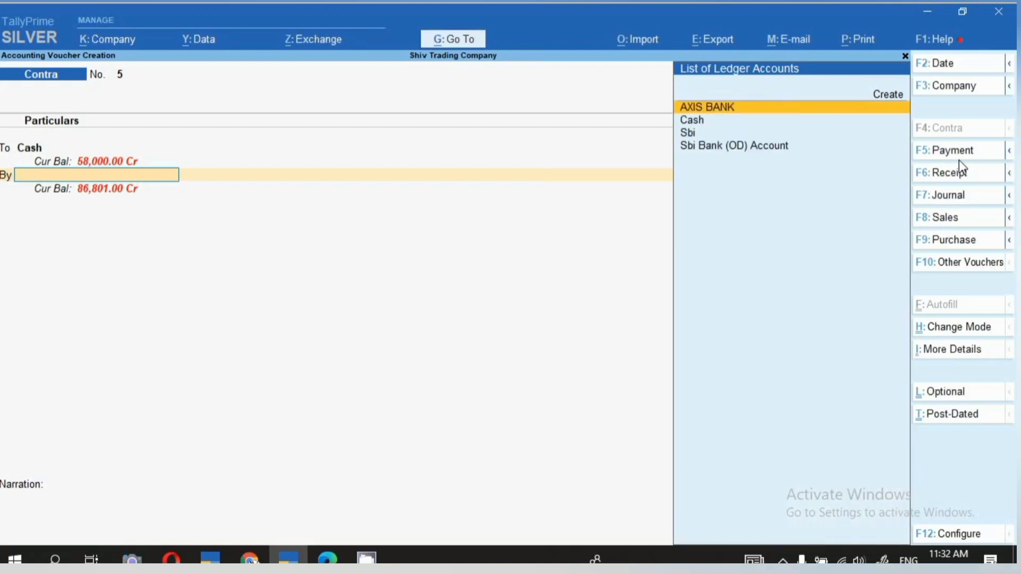
Create a ledger named Union Bank of India under Bank Accounts and use it on the debit line.
key(alt+c)
text(U)
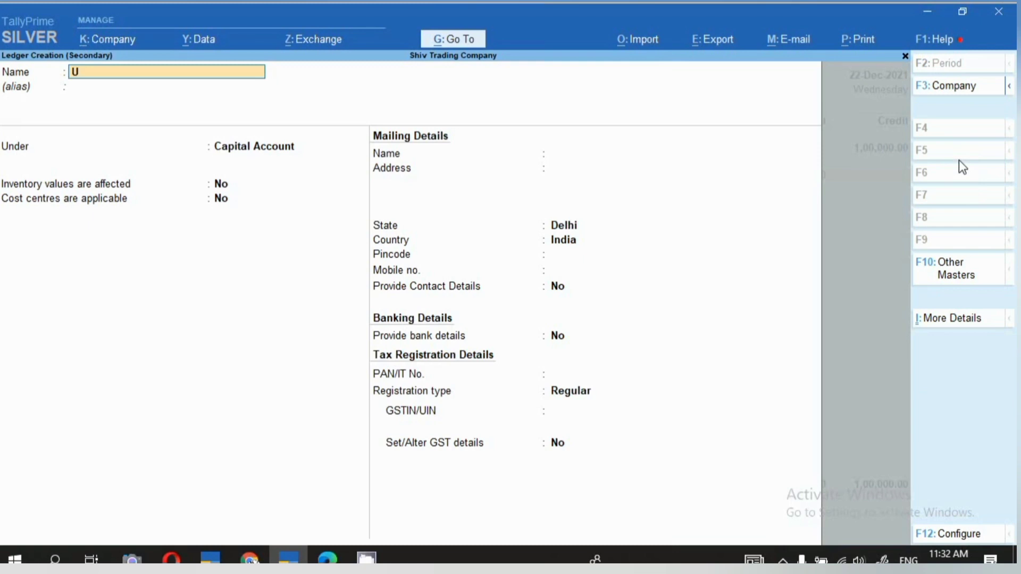
text(nion Bank of India)
key(Return)
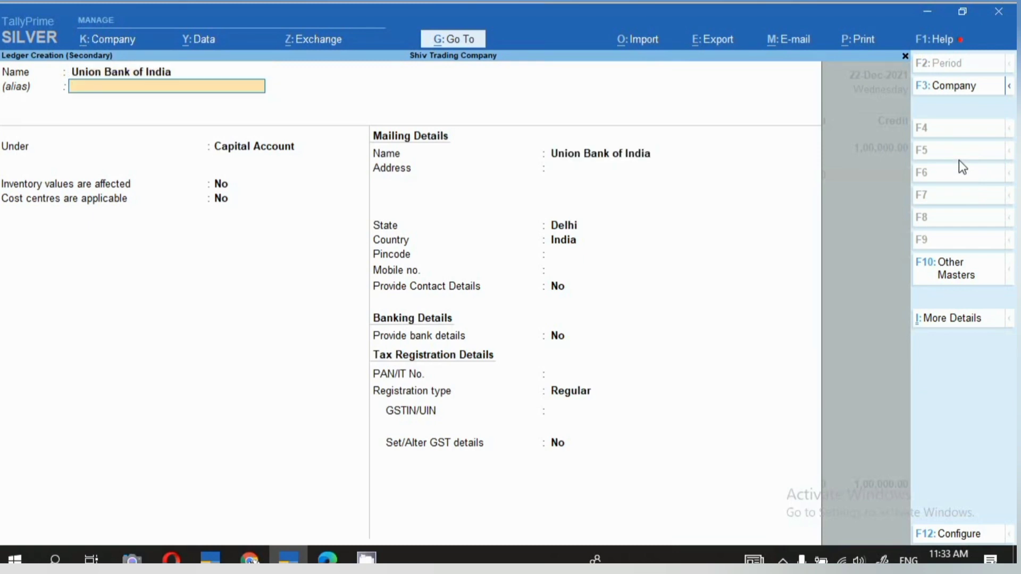
key(Return)
text(Ban)
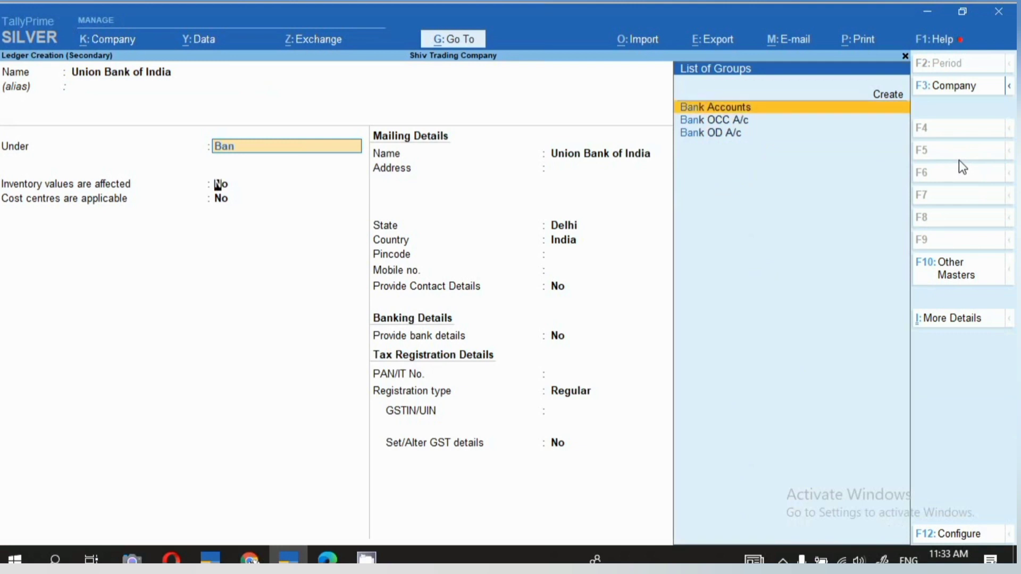
key(Return)
key(ctrl)
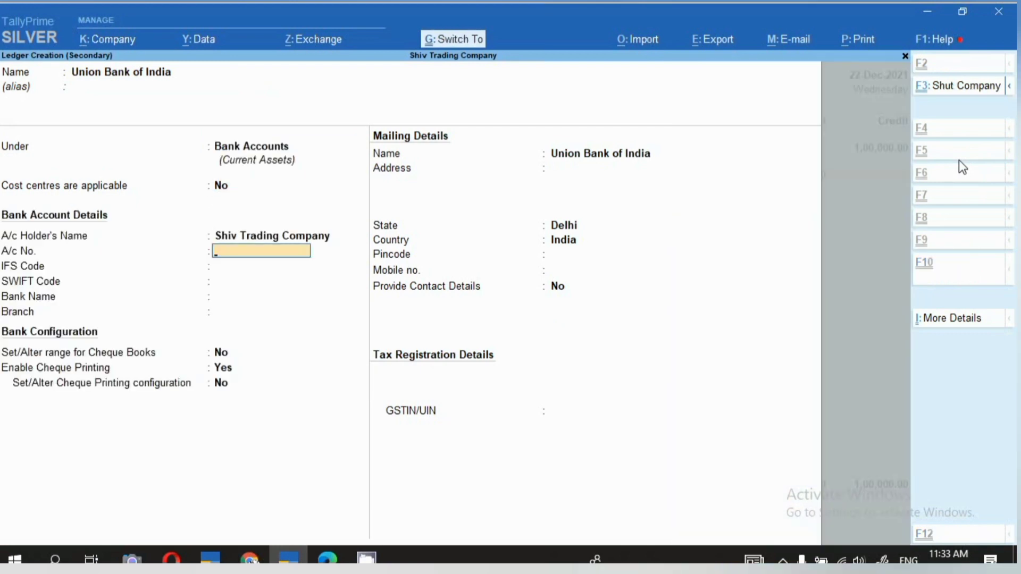
key(ctrl+a)
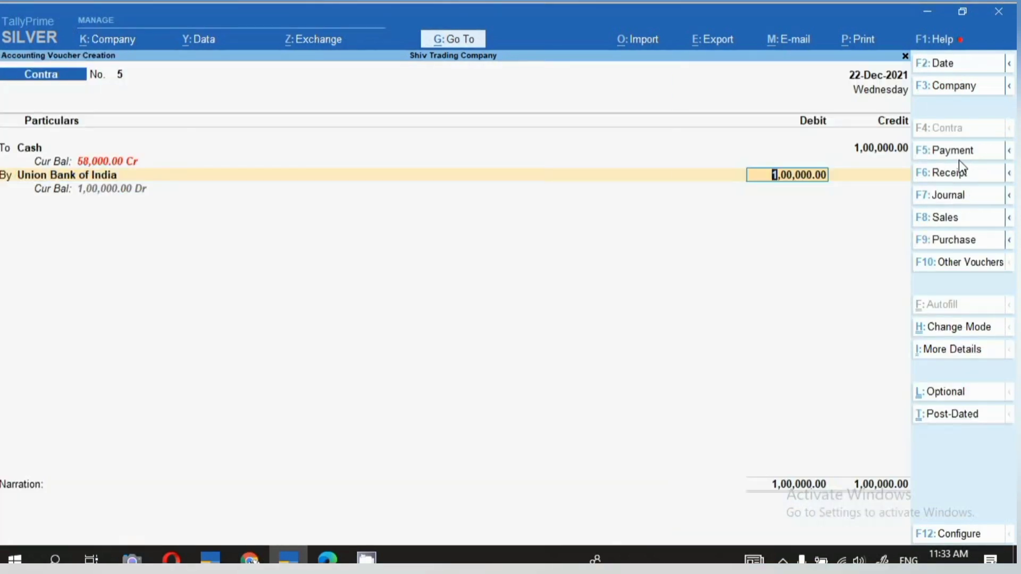
Allocate the 1,00,000 debit as a cash transaction with denominations of 10 notes of 2000 and 160 notes of 500.
key(Return)
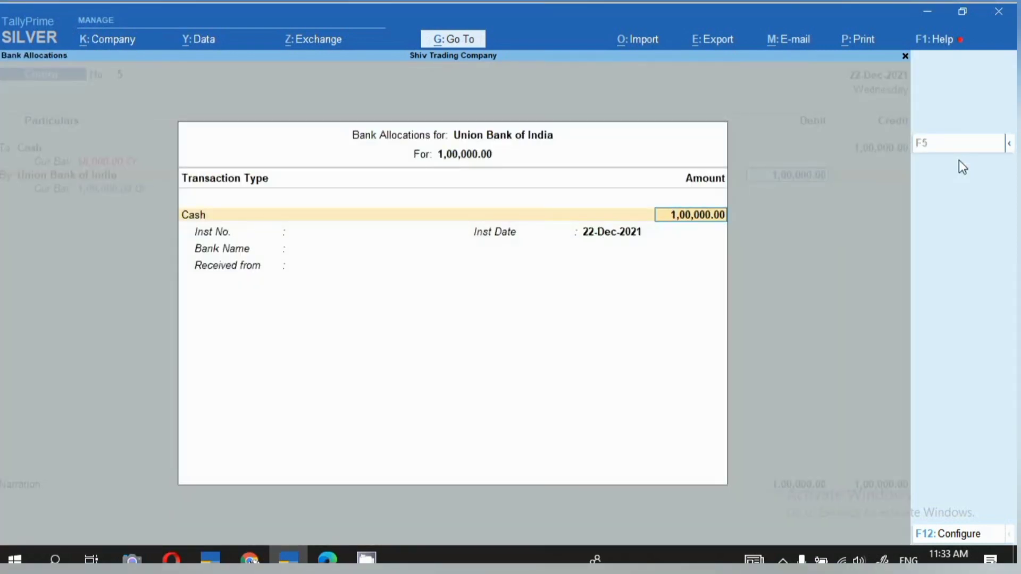
key(Return)
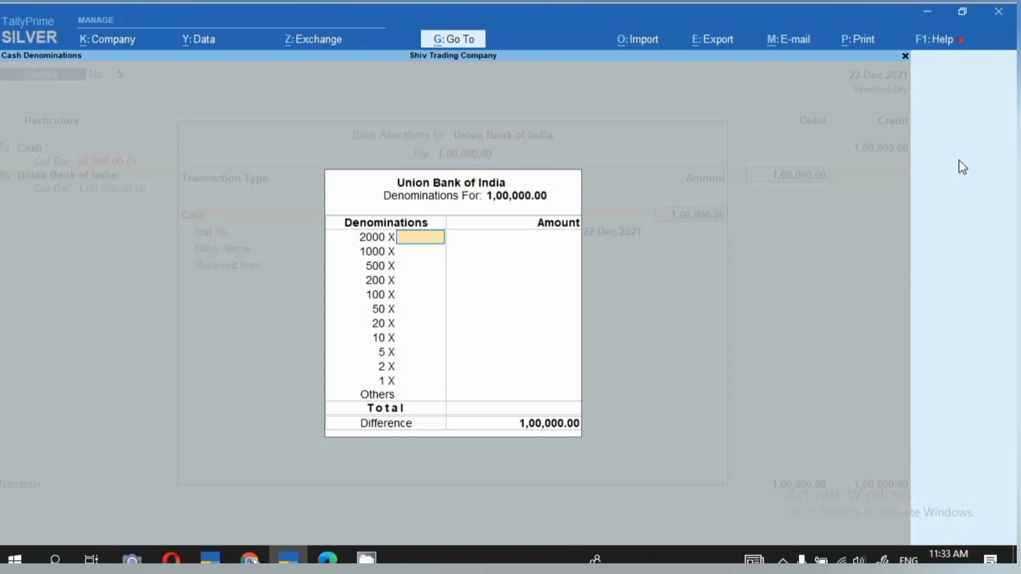
text(10)
key(Return)
key(Return)
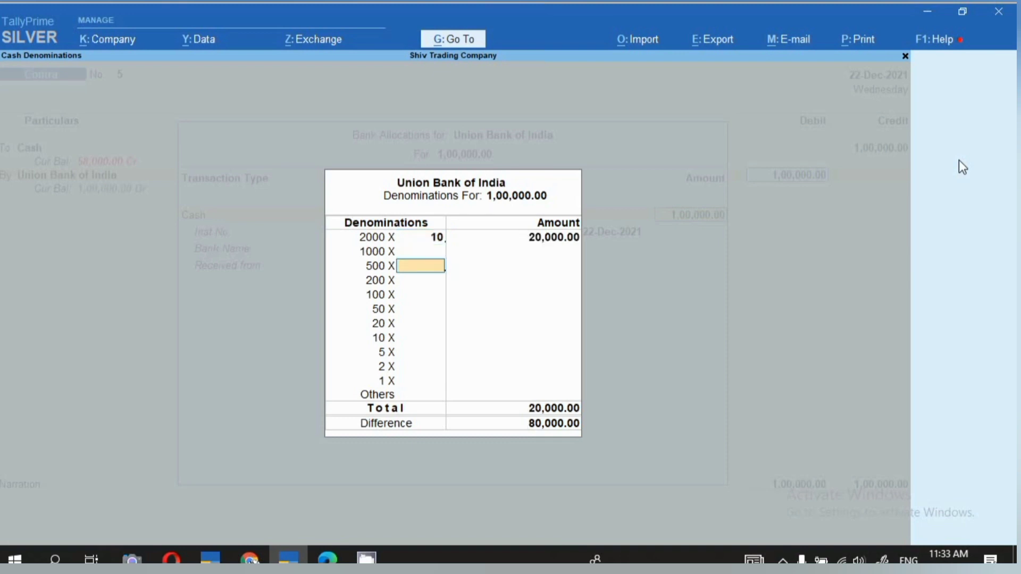
text(160)
key(Return)
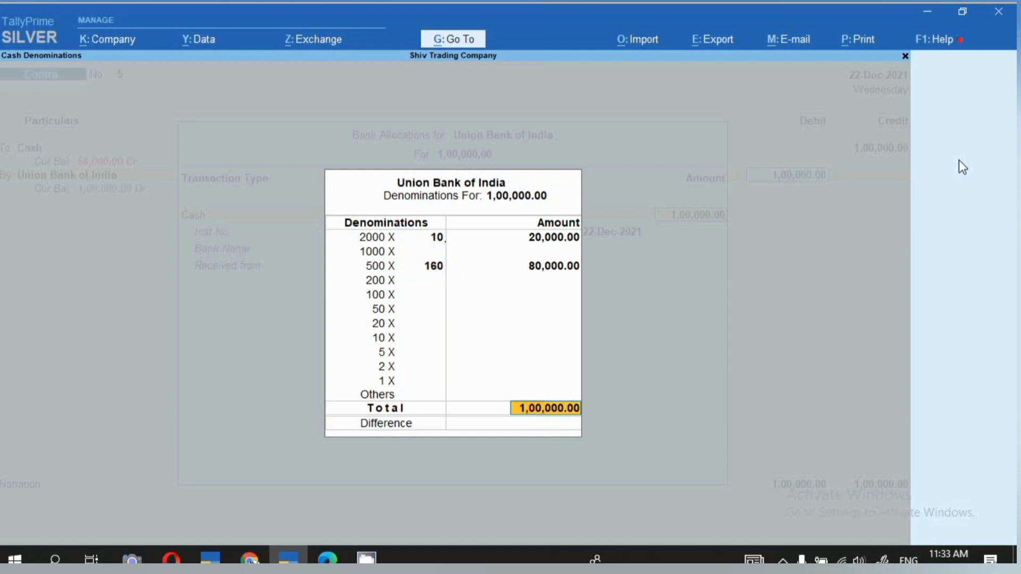
key(Return)
key(Return)
key(Return)
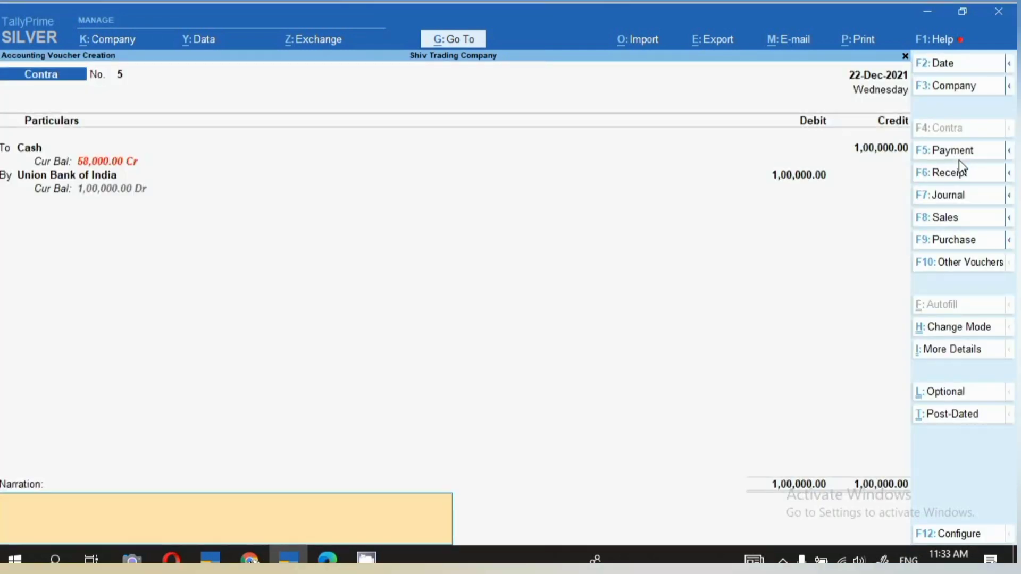
Enter the narration "cash diposit 100000/- 22.12.21" and save the contra voucher.
text(cash diposit 100000)
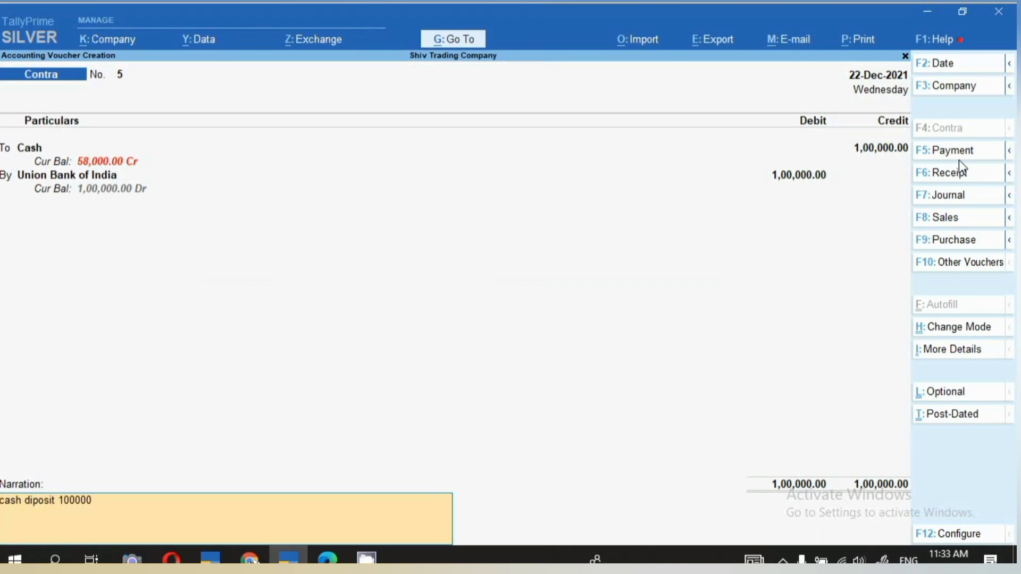
text(/- 22.12.21)
key(Return)
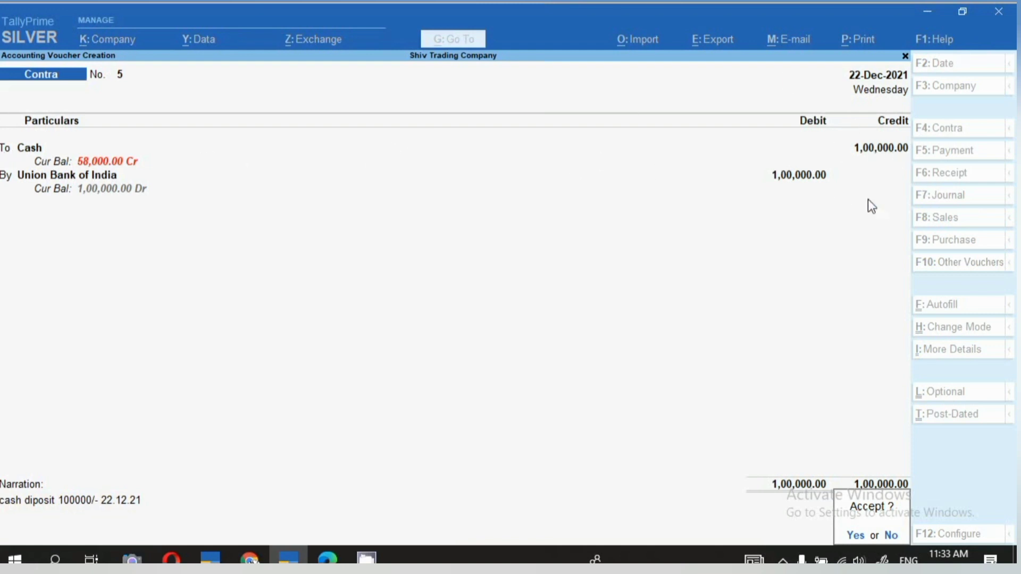
key(y)
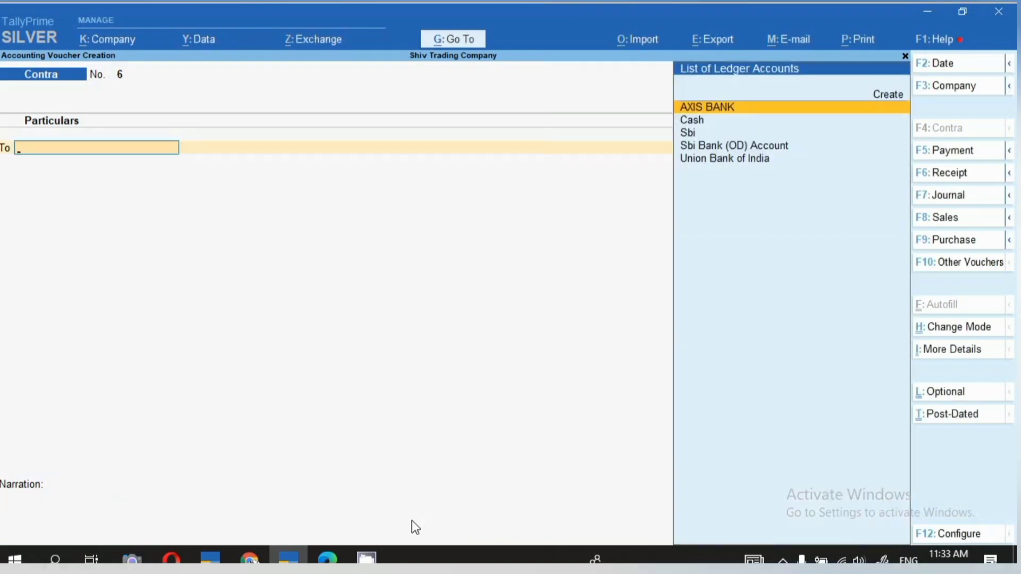
Switch to Microsoft Edge and check the date, amount and note denominations on the bank deposit slip in cash slip.pdf.
click(327, 561)
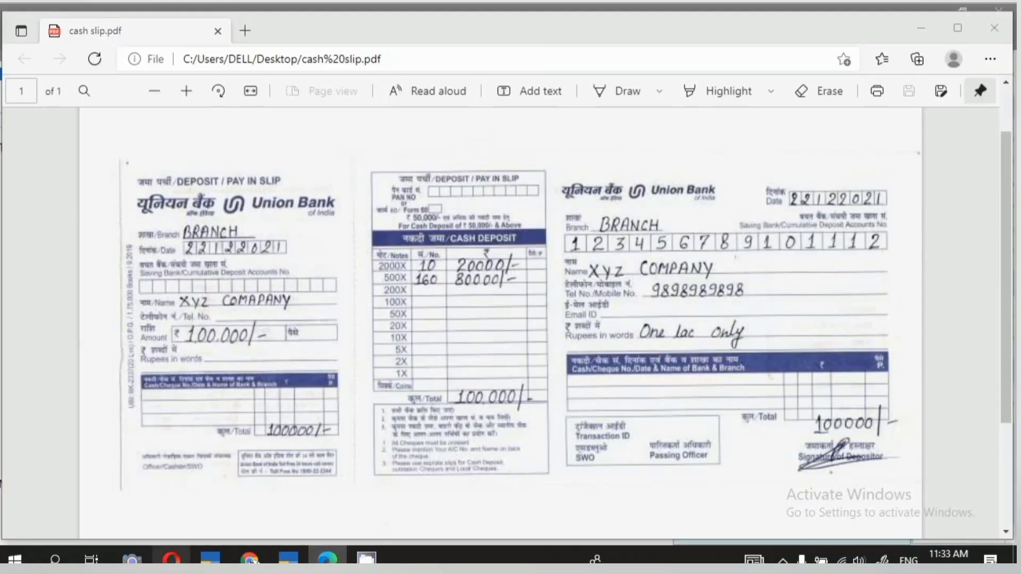
mouse_move(171, 560)
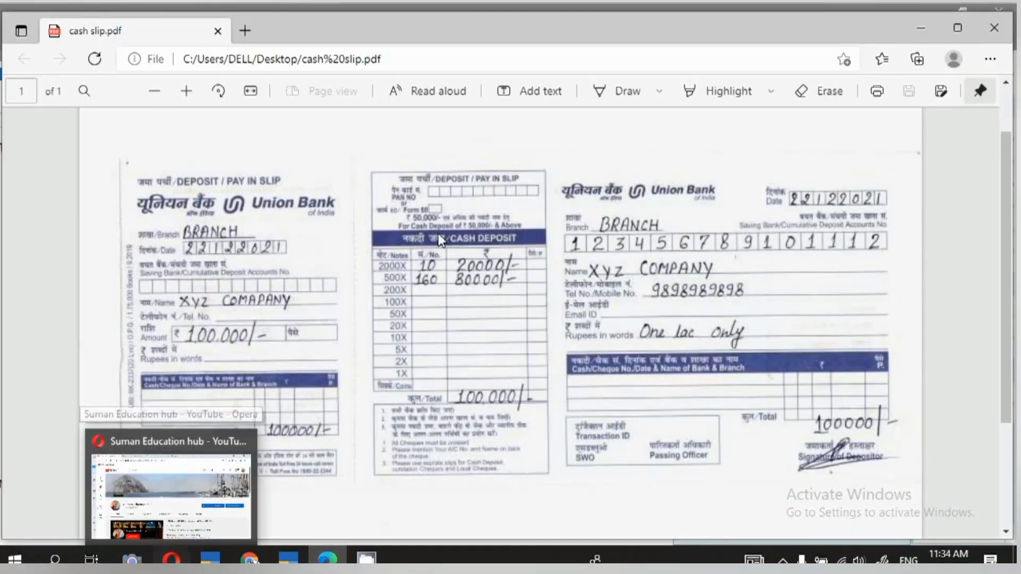
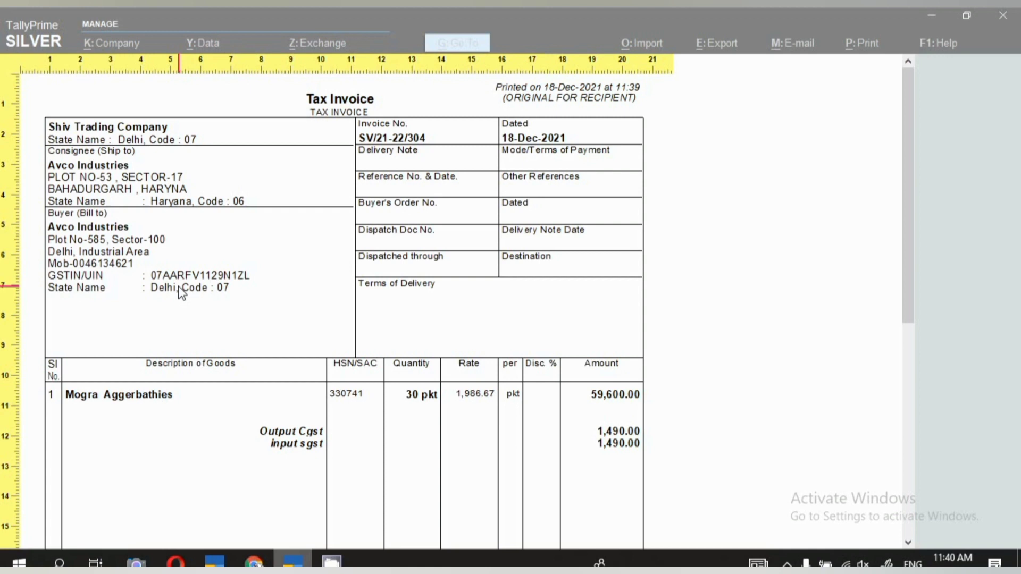
Close the tax invoice preview and its print dialog to return to the sales voucher.
key(Escape)
key(Escape)
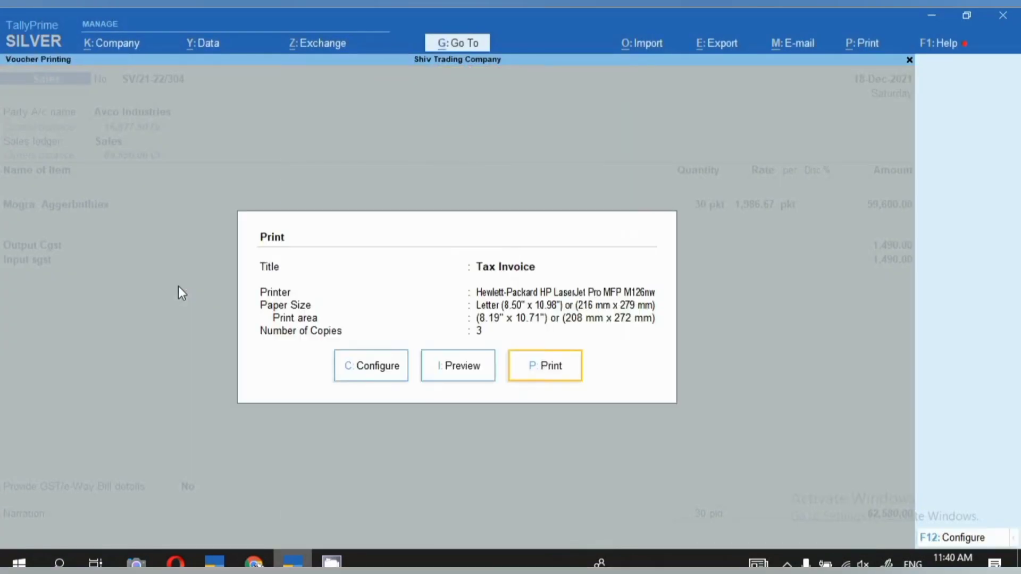
key(Escape)
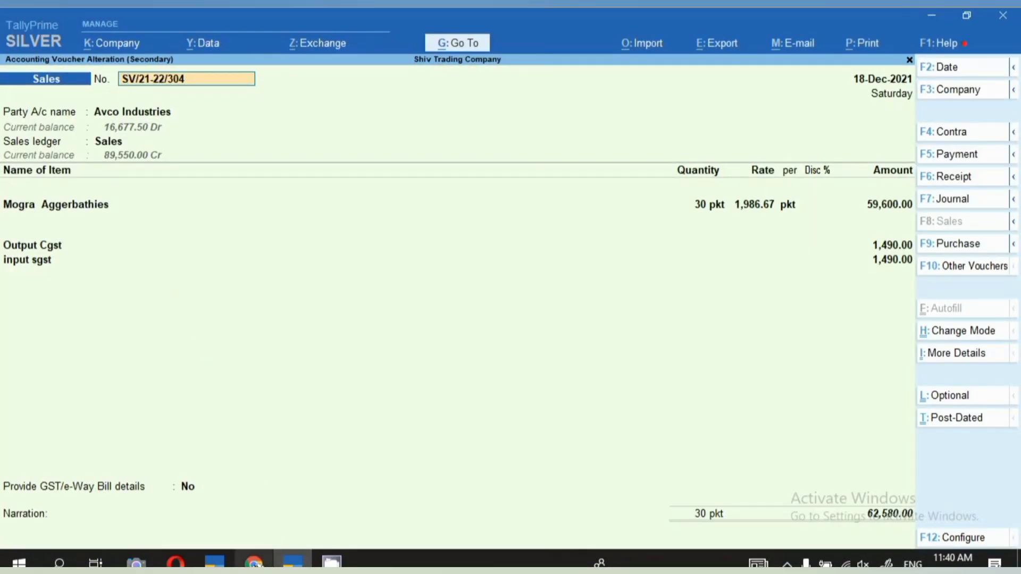
Switch to the e-Way Bill entry form in Chrome and set document number 304 and transaction type Bill To - Ship To.
click(254, 562)
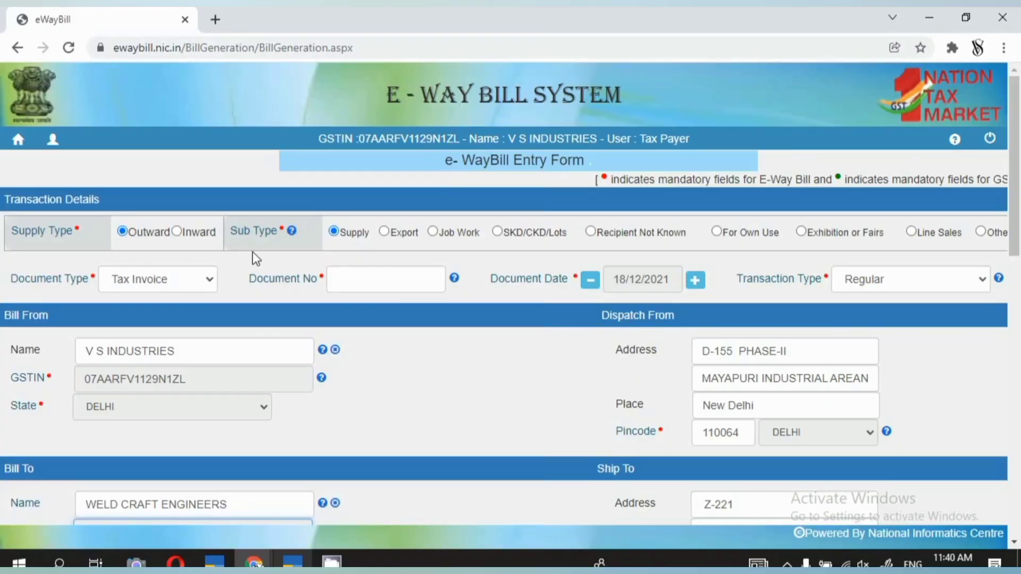
click(377, 284)
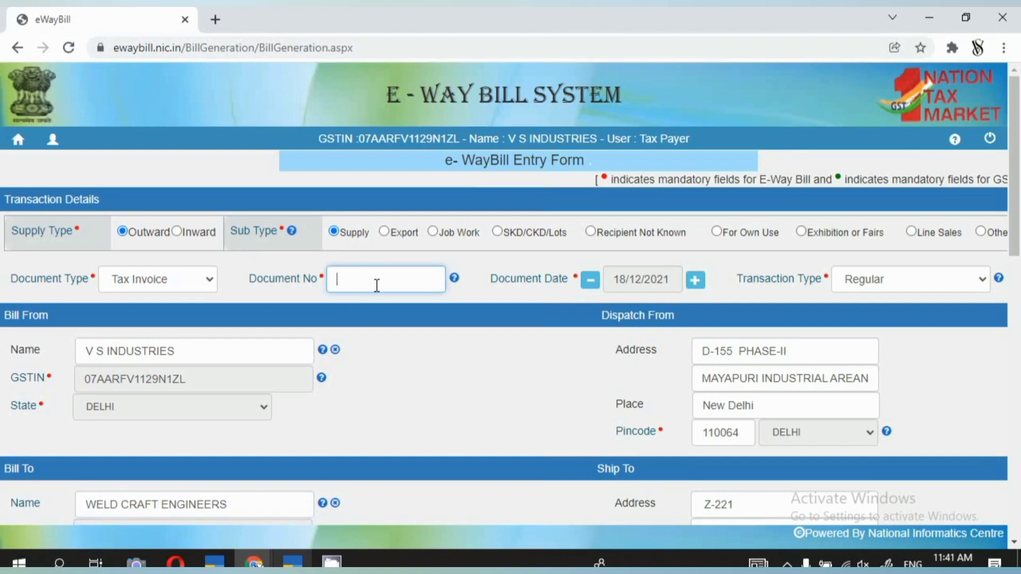
click(293, 562)
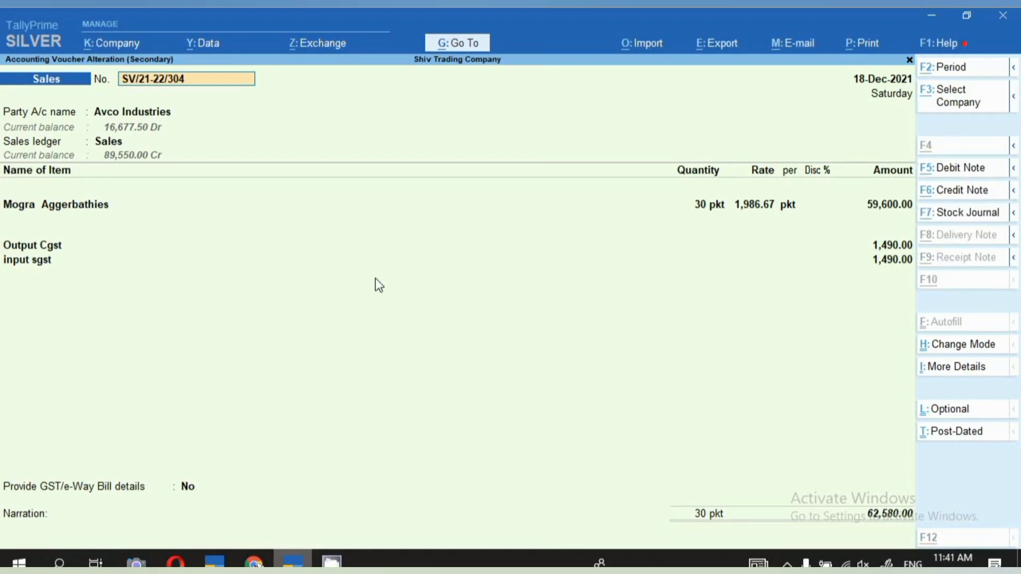
key(alt+Tab)
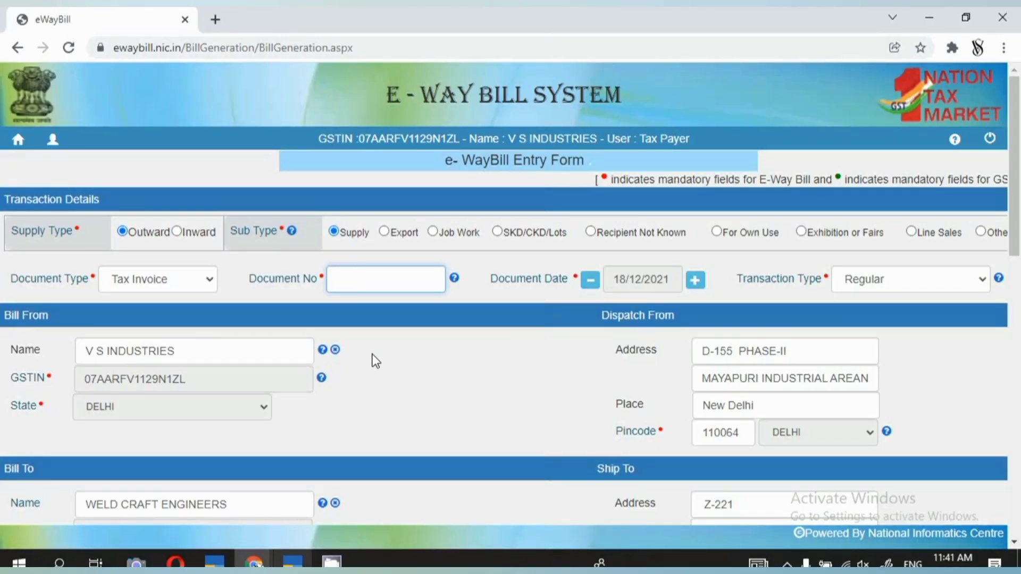
text(304)
click(981, 281)
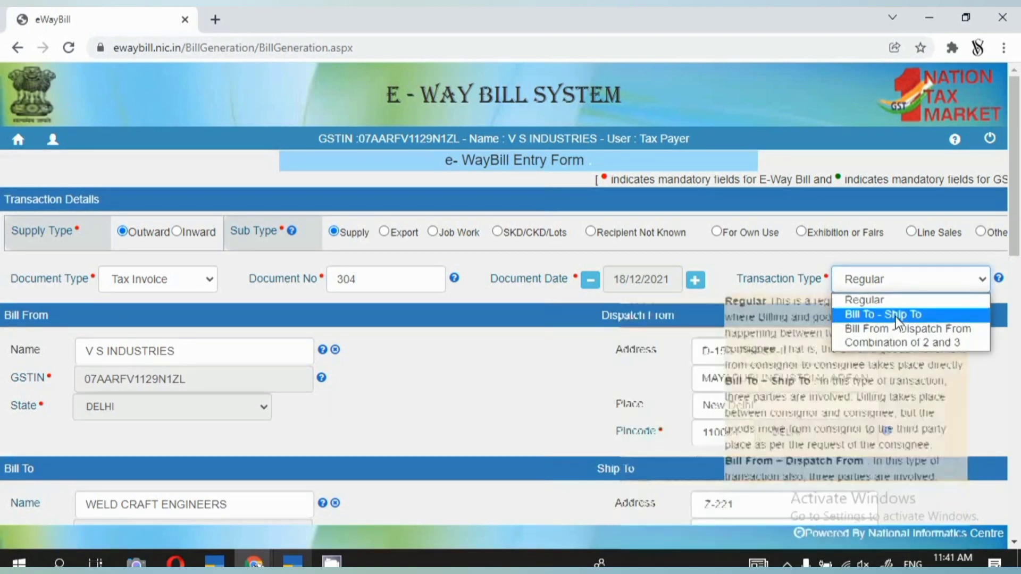
click(895, 316)
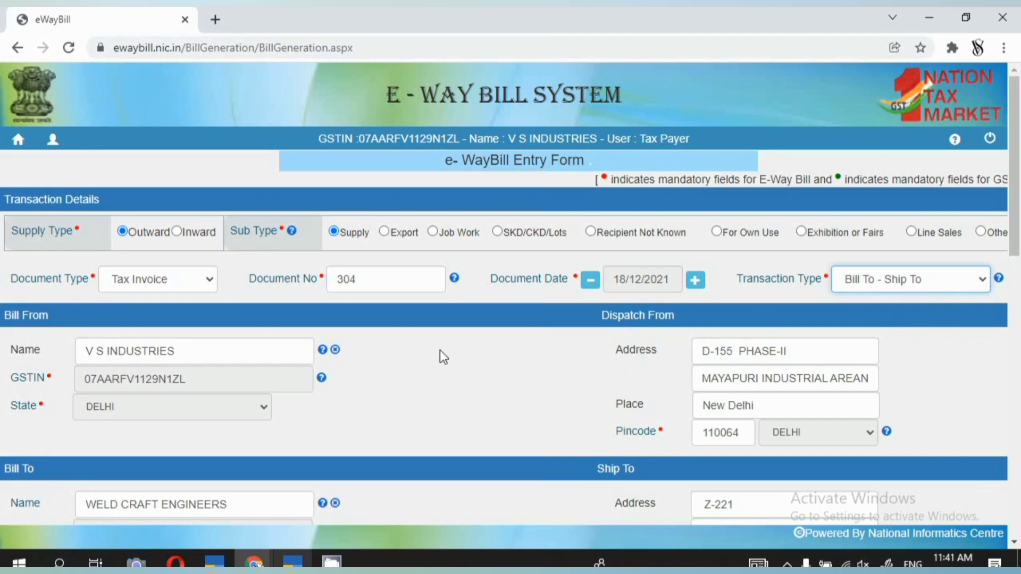
Clear the first Ship To address line in the e-Way Bill form.
scroll(436, 354, down, 3)
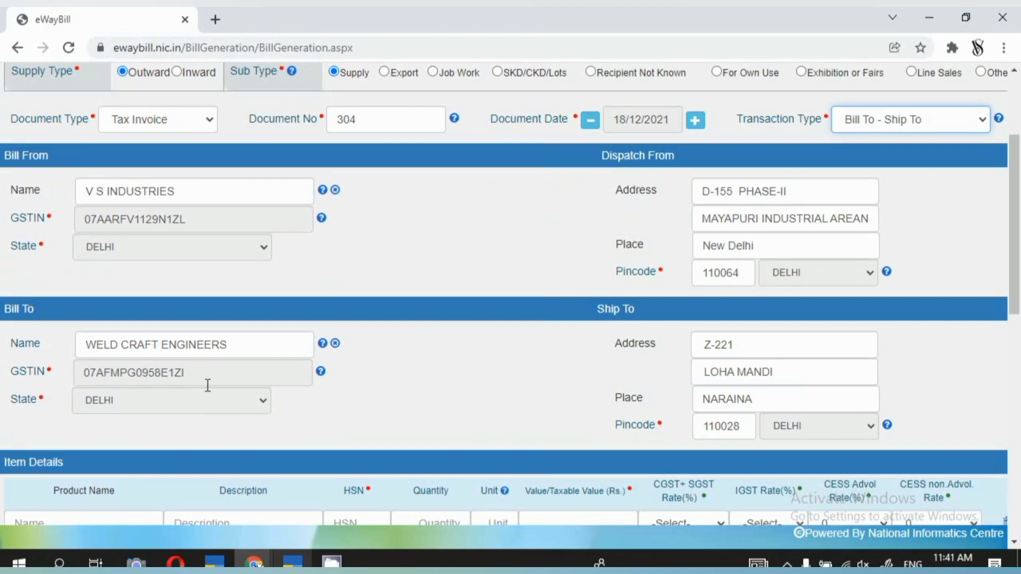
scroll(356, 398, down, 5)
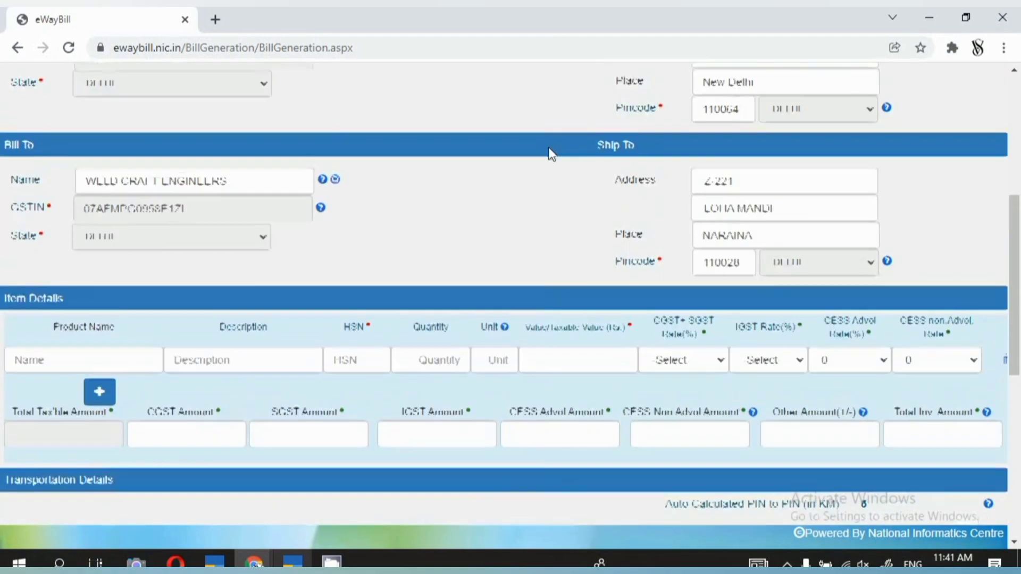
scroll(548, 148, up, 2)
triple_click(773, 189)
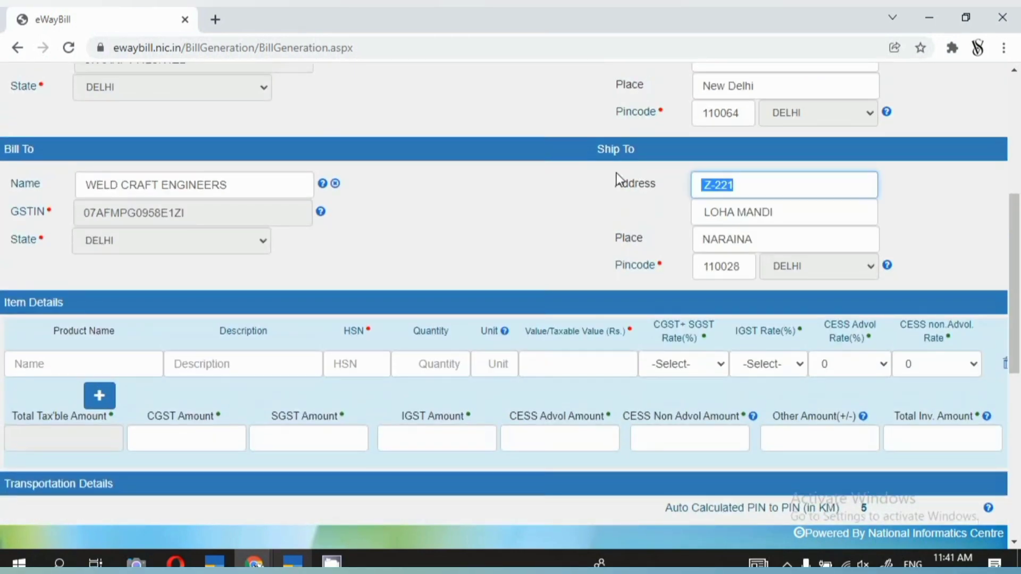
key(BackSpace)
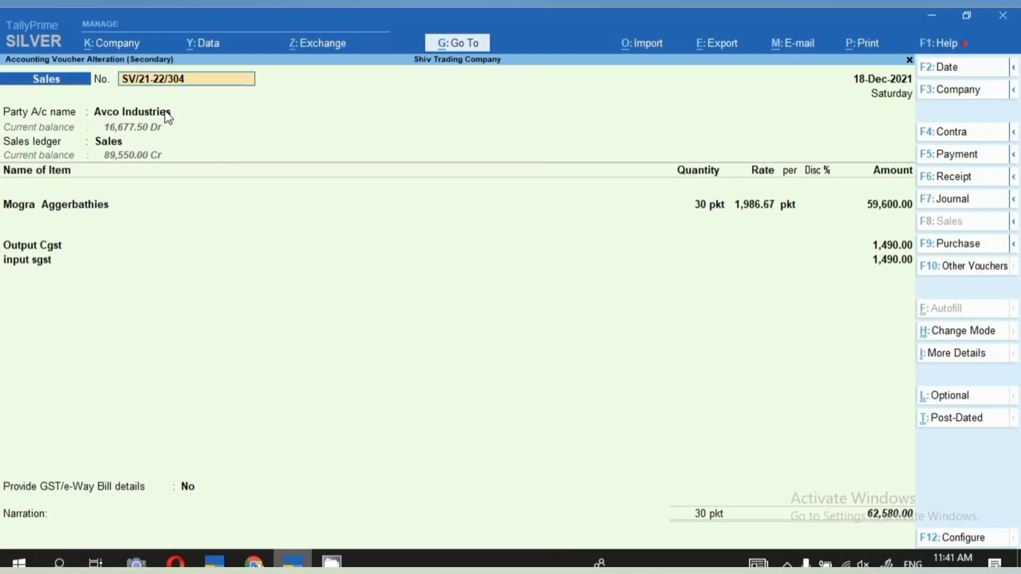
Copy the consignee's first address line from the TallyPrime voucher's party details into the first Ship To address line in Chrome.
click(165, 111)
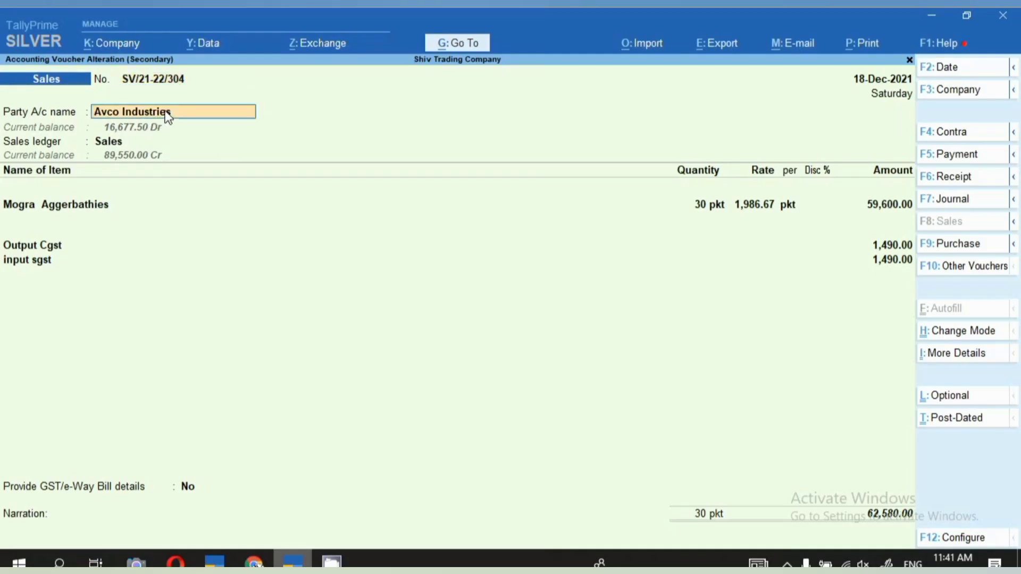
key(Return)
key(Return)
key(Return)
key(Return)
key(Return)
key(Return)
key(Return)
key(Return)
key(Return)
key(Return)
key(Return)
key(Return)
key(Return)
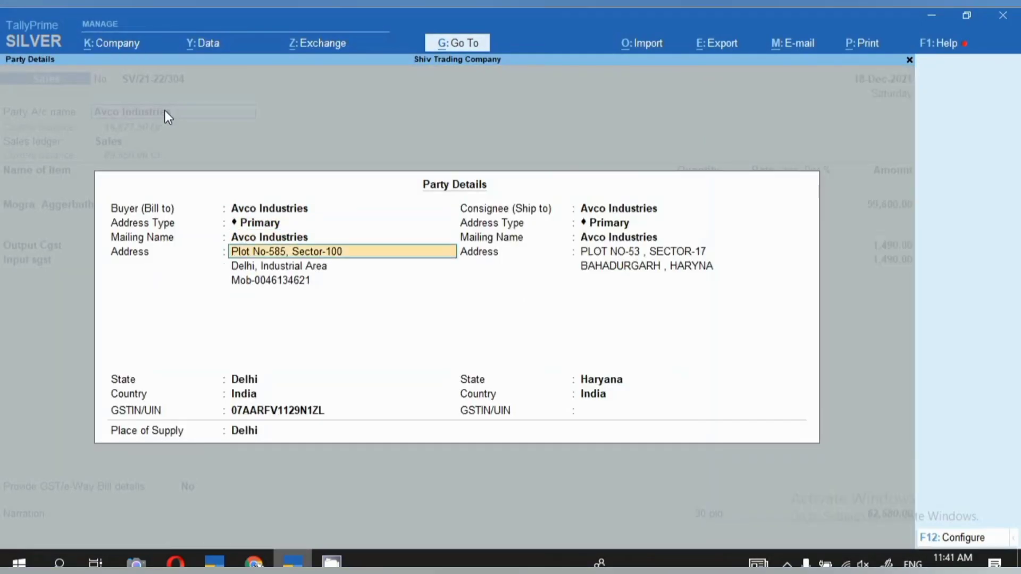
key(Return)
key(Return)
key(Return)
key(Return)
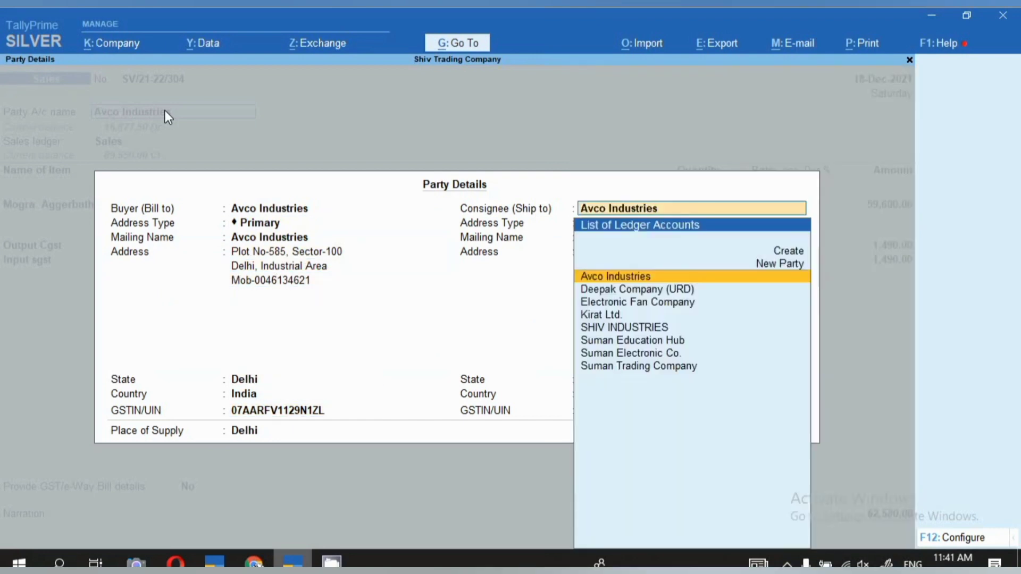
key(Return)
key(Return)
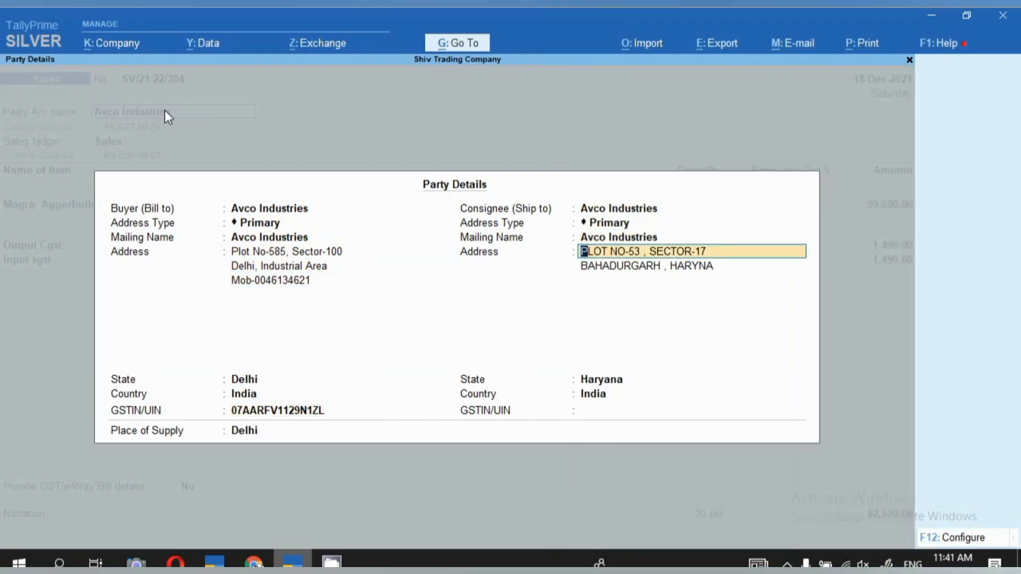
key(alt+Tab)
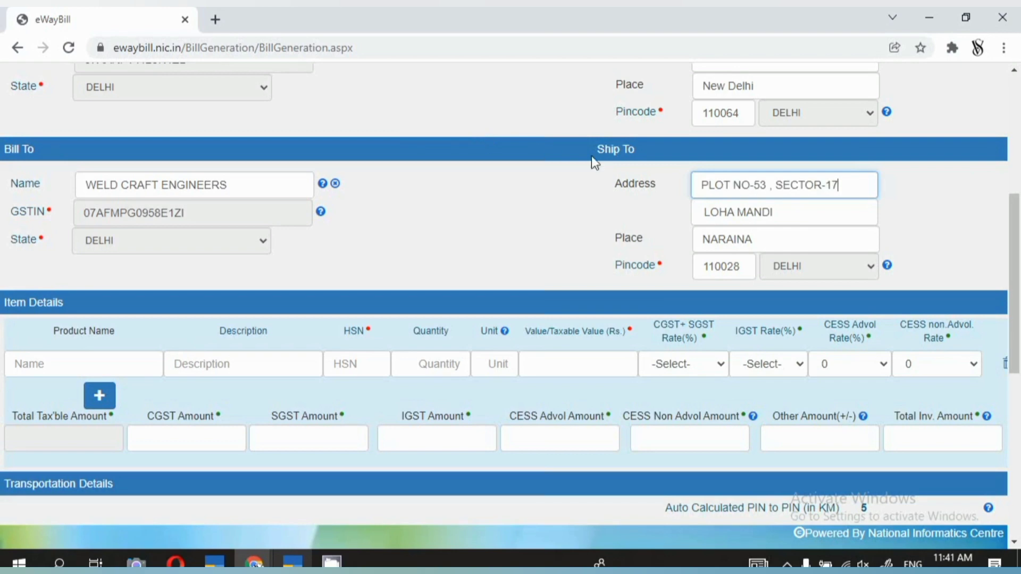
Replace the second Ship To address line with the consignee's second address line copied from TallyPrime's party details.
key(Tab)
key(BackSpace)
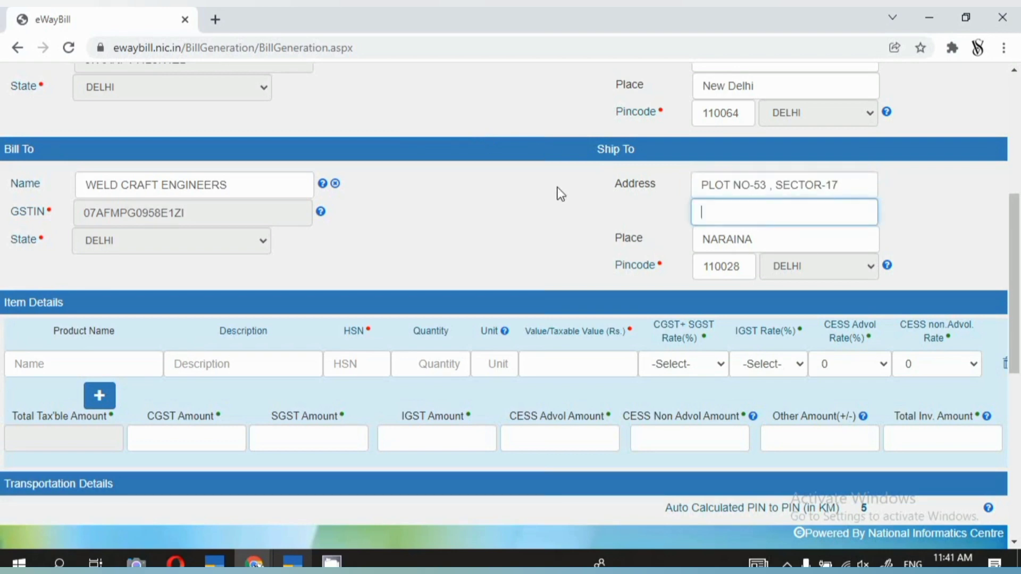
key(alt+Tab)
click(659, 263)
key(ctrl+c)
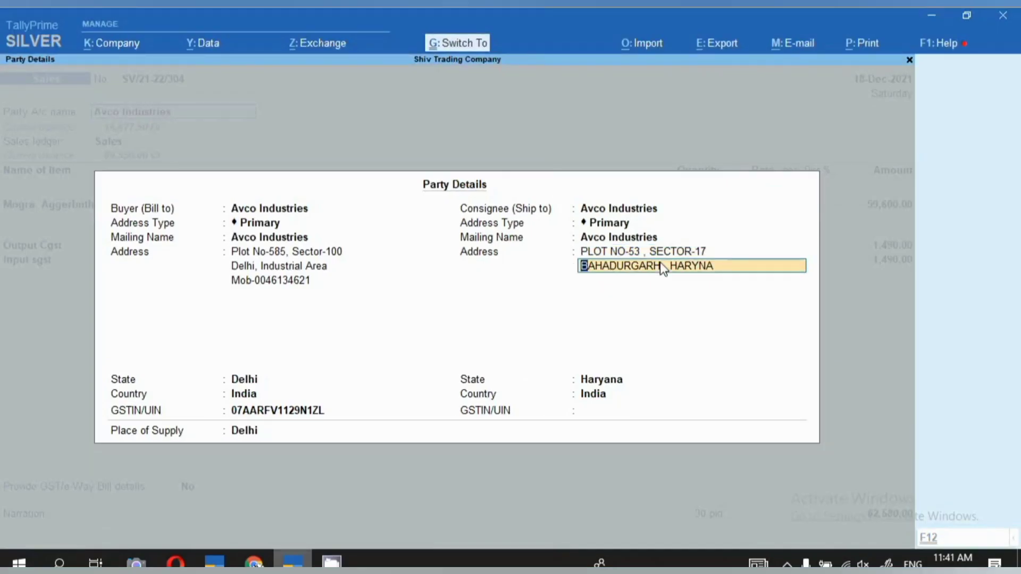
key(alt+Tab)
key(ctrl+v)
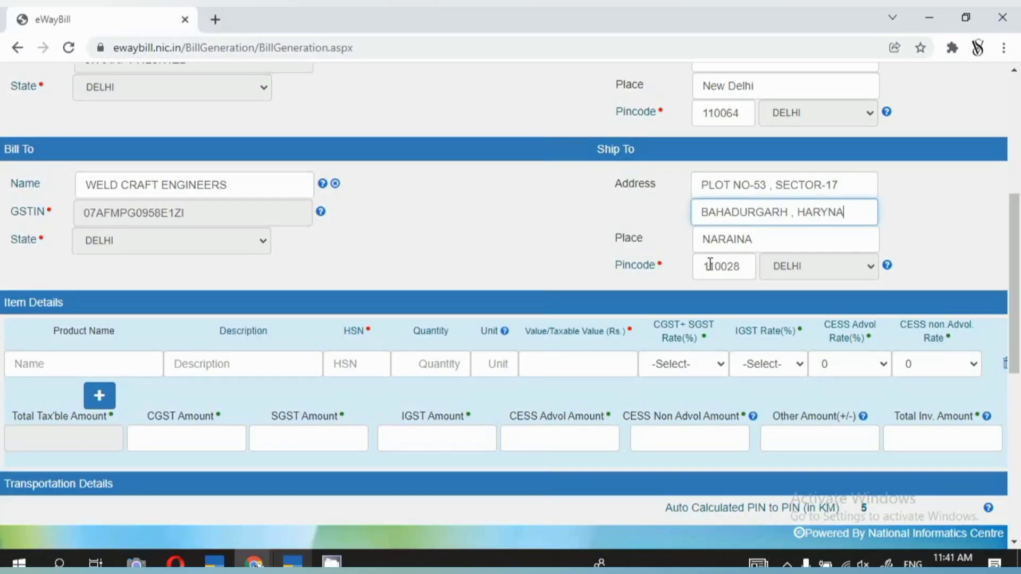
Set the Ship To place to HARYNA and clear the Ship To pincode.
key(Tab)
key(BackSpace)
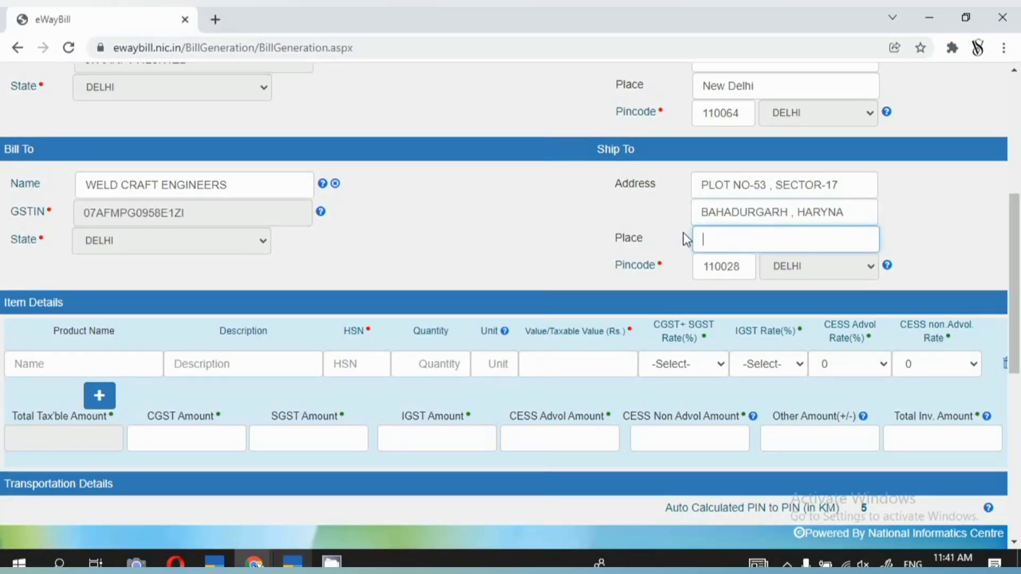
text(HARYNA)
double_click(745, 266)
key(BackSpace)
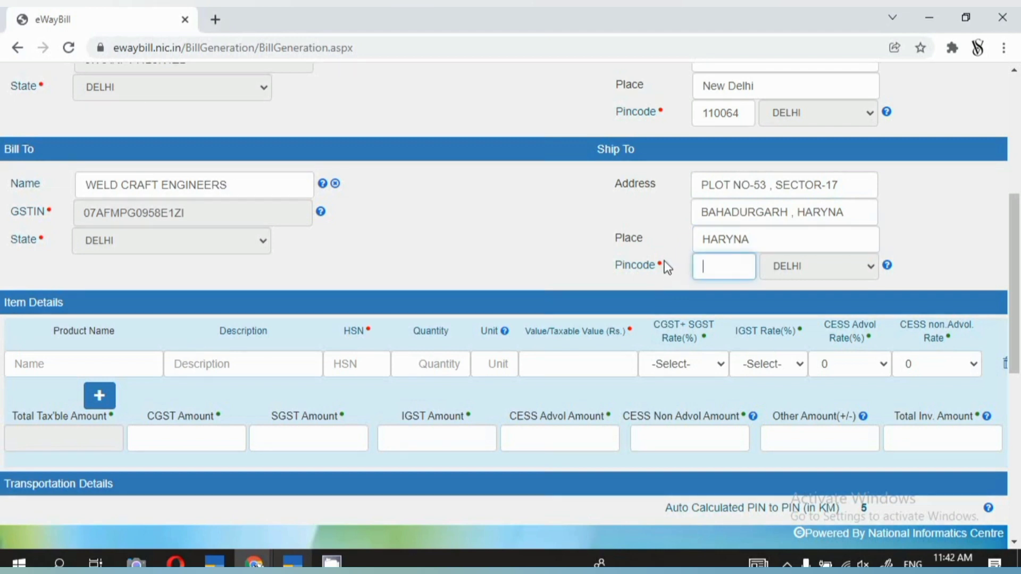
Enter HOIST as the item's product name and description, with HSN 842511.
click(130, 368)
scroll(130, 368, down, 1)
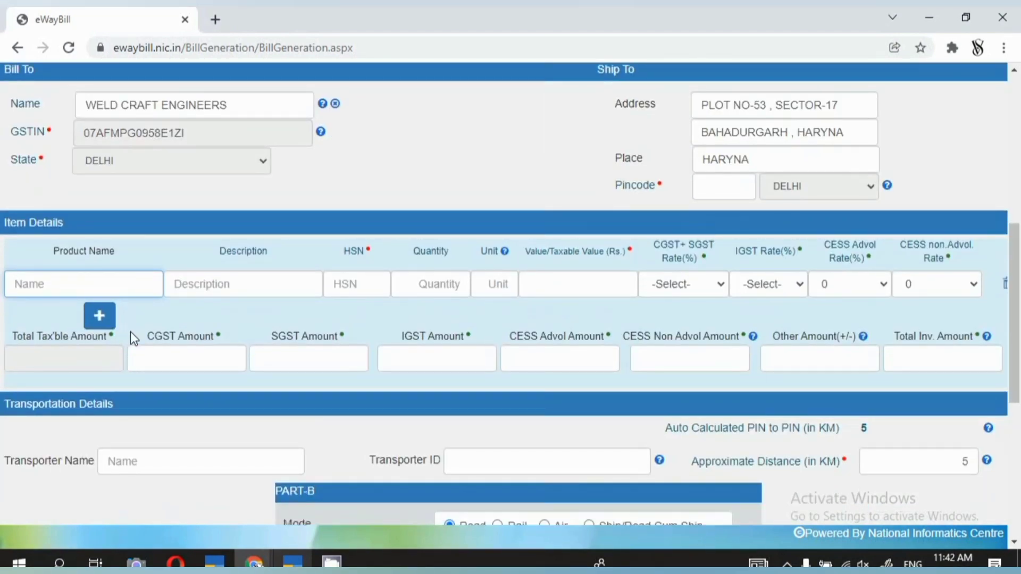
text(HOIST)
key(Tab)
text(HOI)
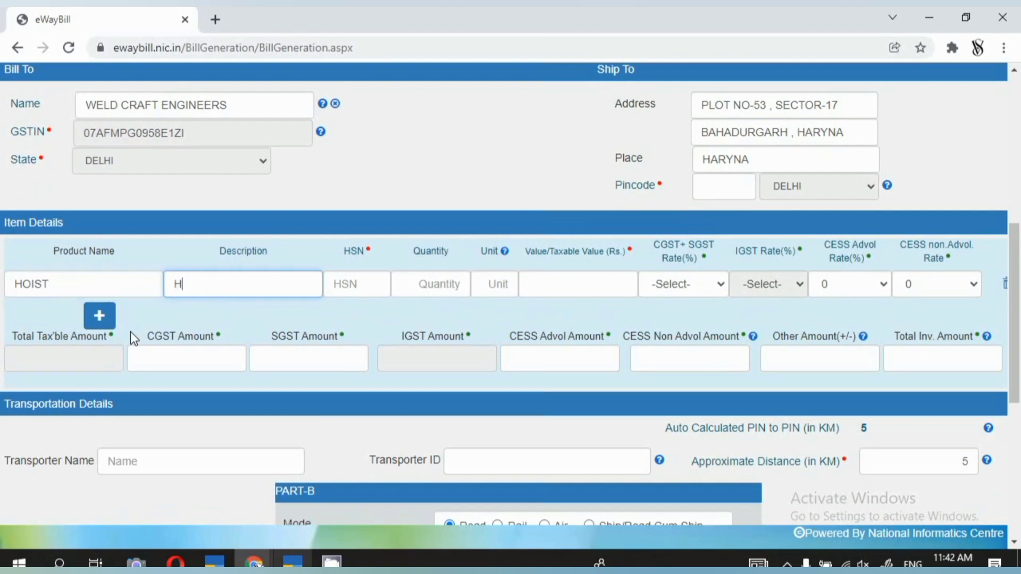
text(ST)
key(Tab)
text(842511)
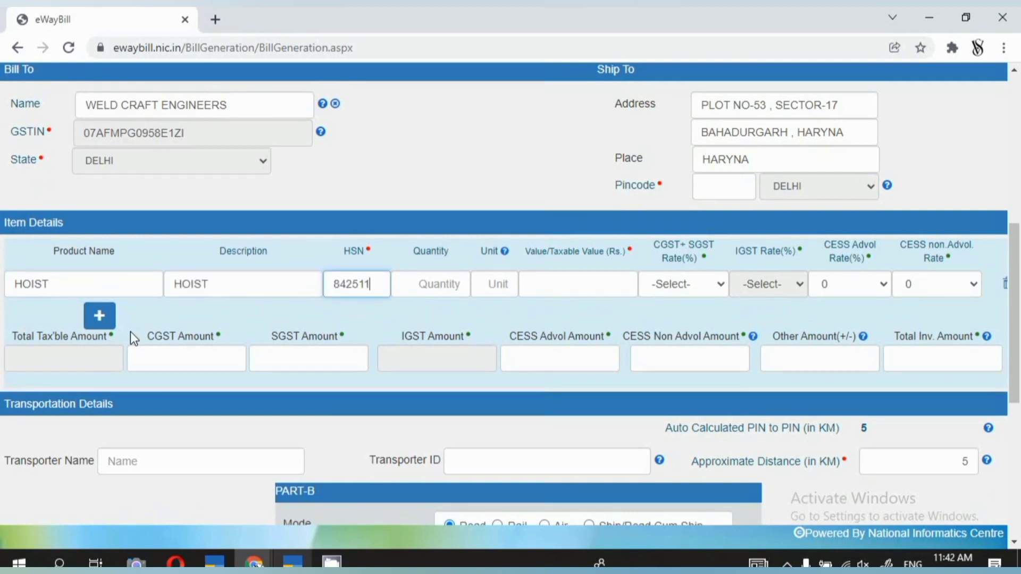
Set the HOIST item's quantity to 01 and its unit to PCS.
key(Tab)
text(01)
key(Tab)
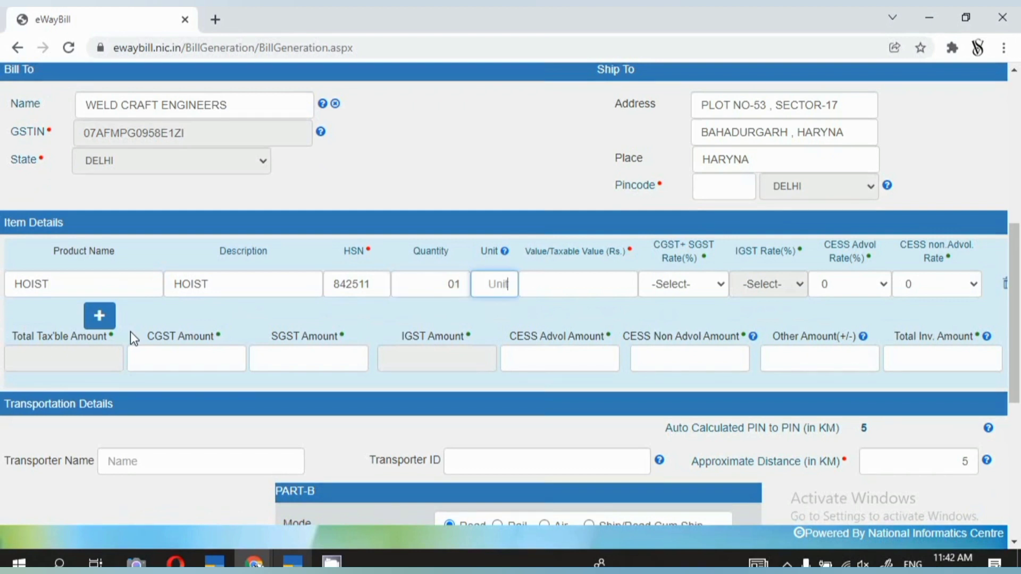
text(OCS)
key(BackSpace)
key(BackSpace)
key(BackSpace)
text(PCS)
key(Tab)
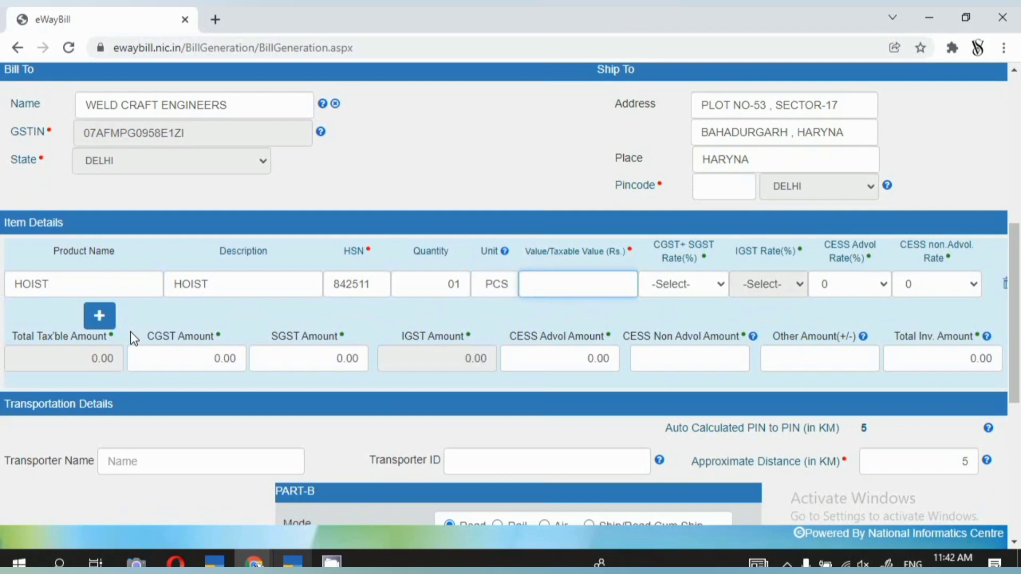
Set the HOIST item's taxable value to 50000 and its CGST+SGST rate to 9 + 9.
text(50000)
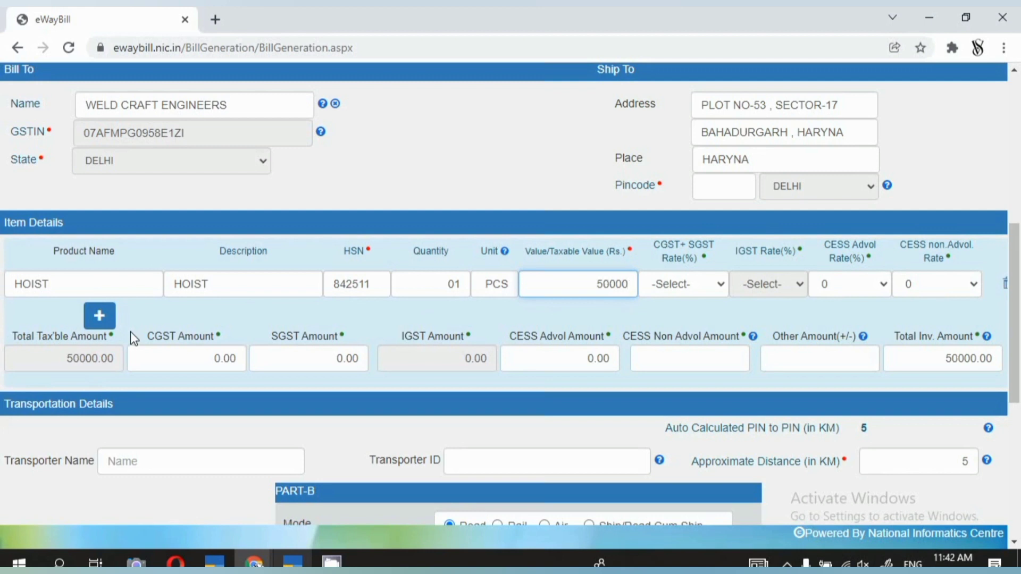
key(Tab)
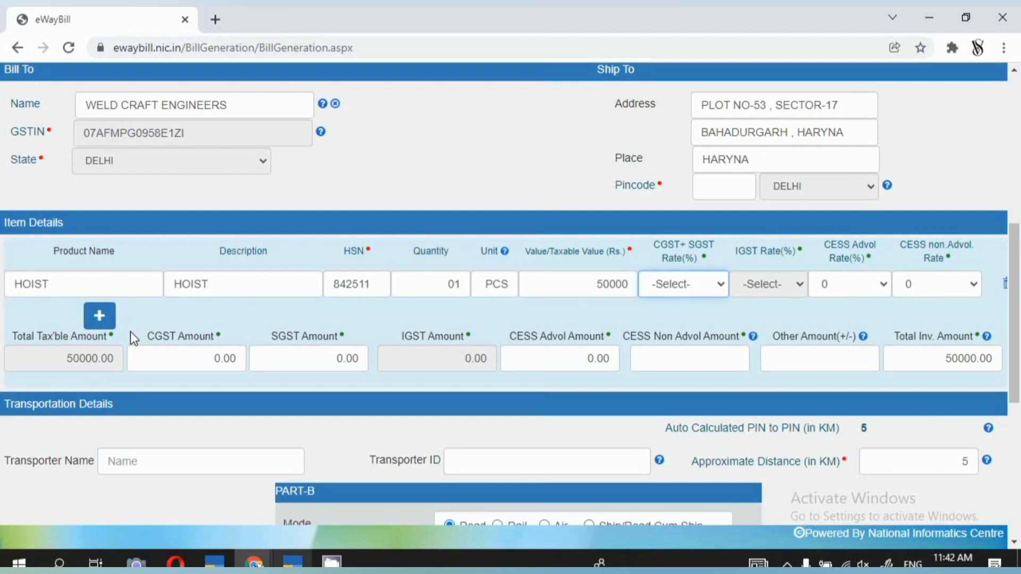
key(9)
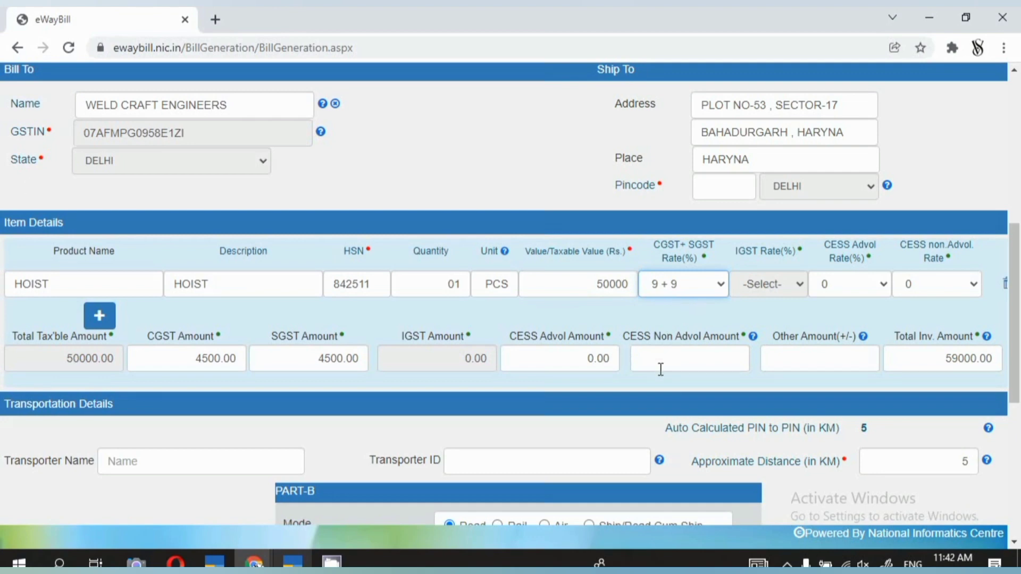
Enter the vehicle number under Part-B of the transportation details and review the completed e-Way Bill form.
scroll(356, 381, down, 3)
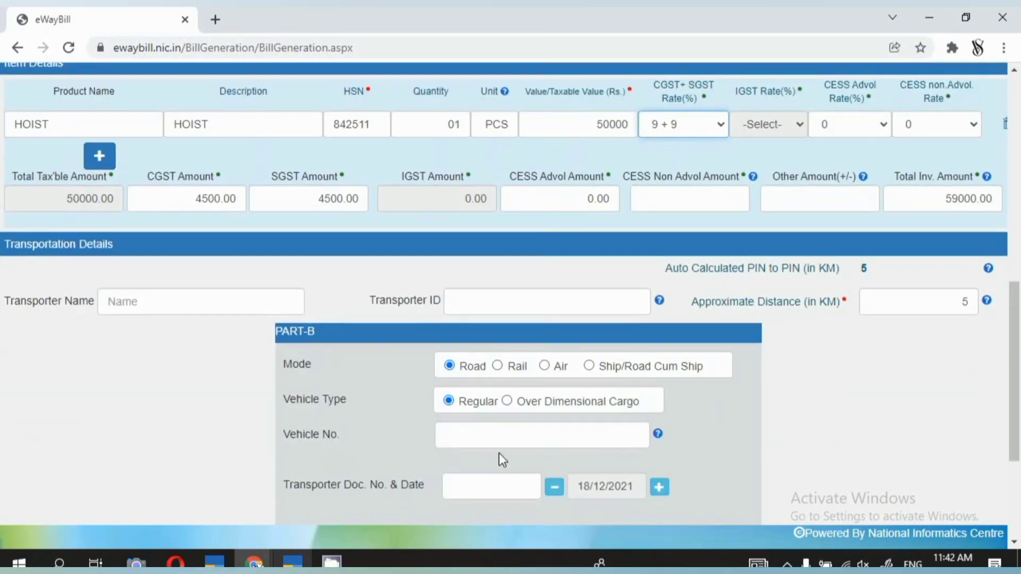
click(495, 440)
text(DL01L)
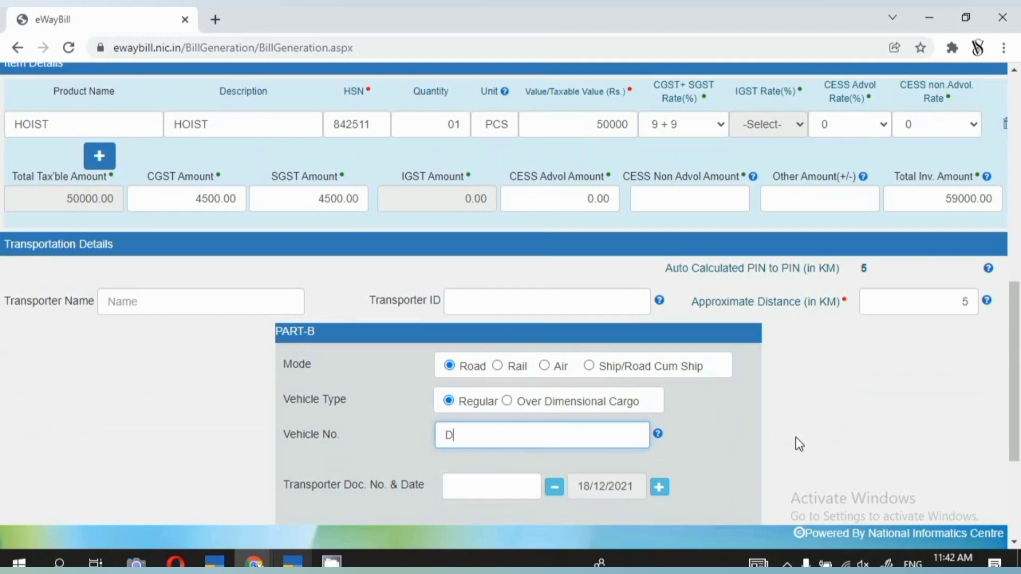
text(J0711)
scroll(764, 416, up, 10)
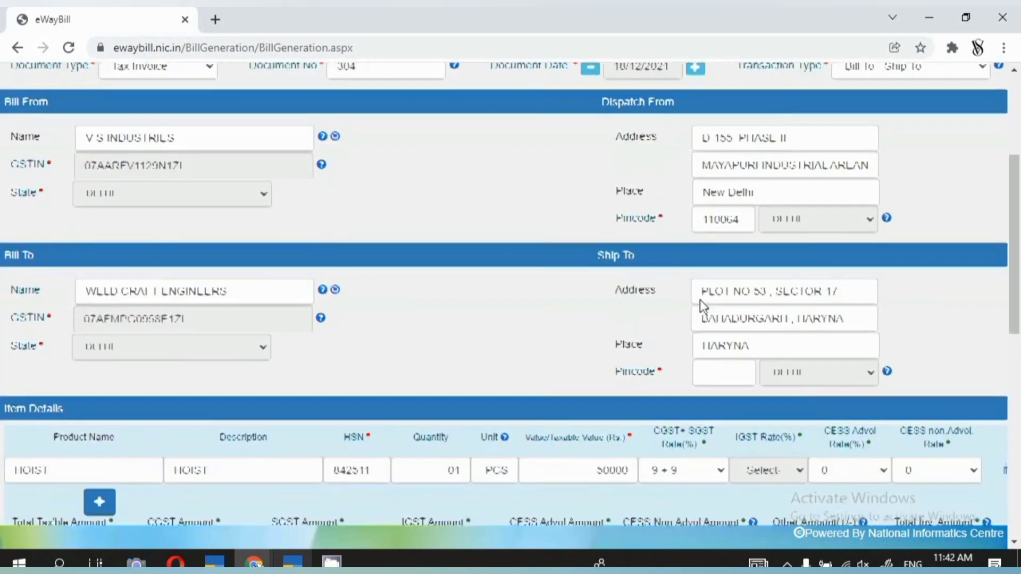
scroll(700, 299, down, 3)
scroll(701, 295, down, 8)
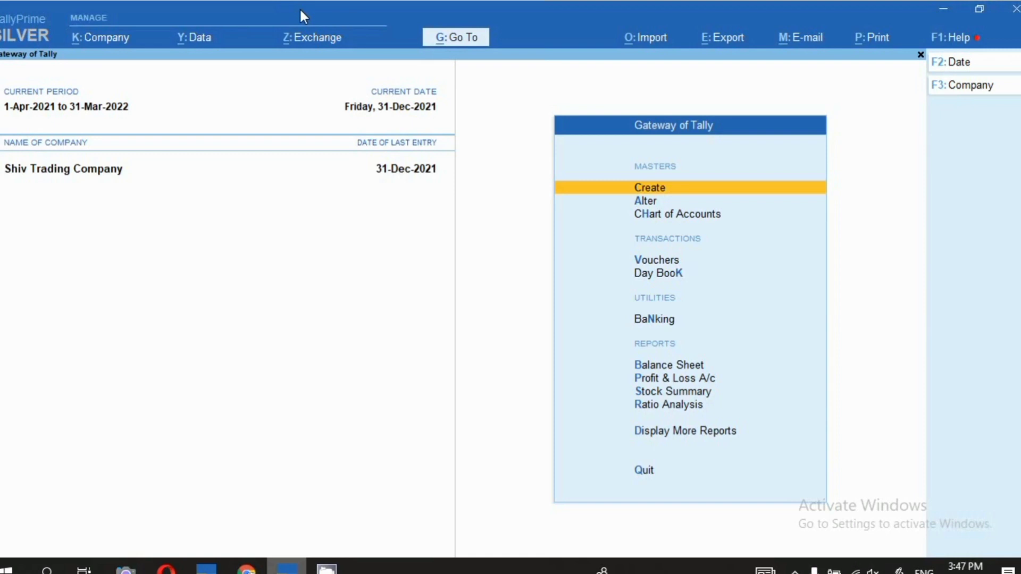
Open a new sales voucher and switch it to Item Invoice mode.
key(v)
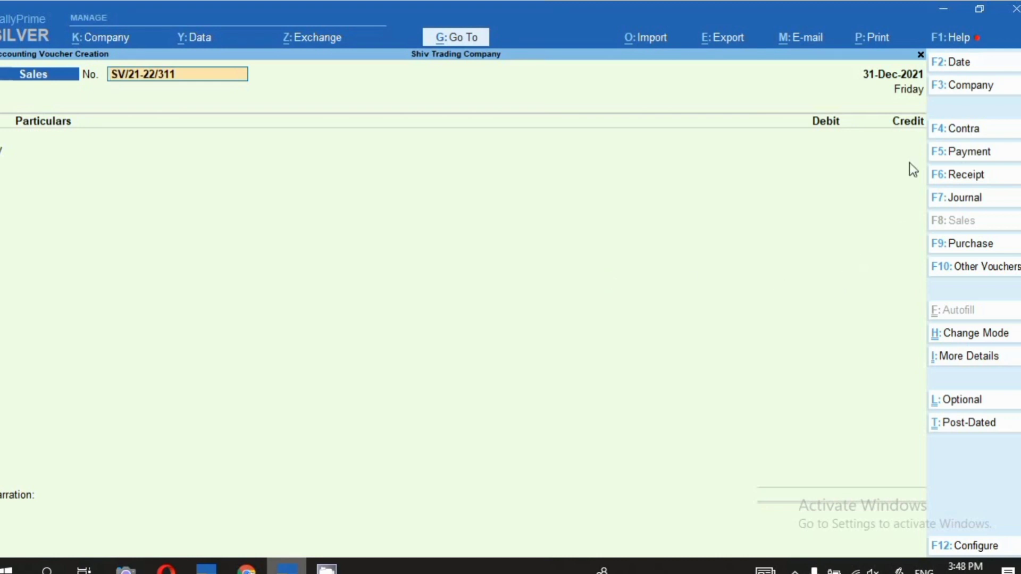
click(984, 336)
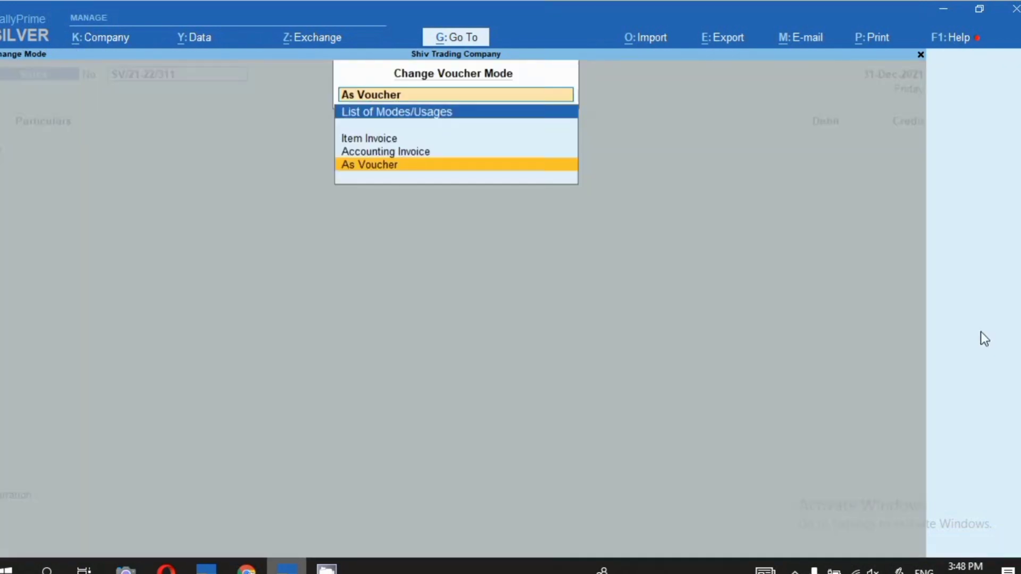
click(380, 140)
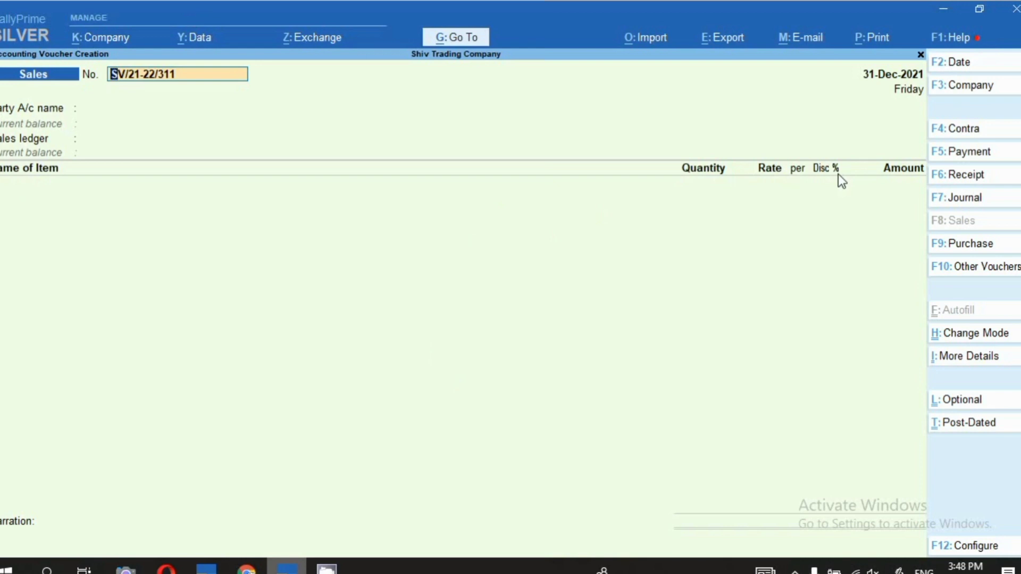
Try the sales voucher in Accounting Invoice and As Voucher modes, and return it to Item Invoice.
click(994, 335)
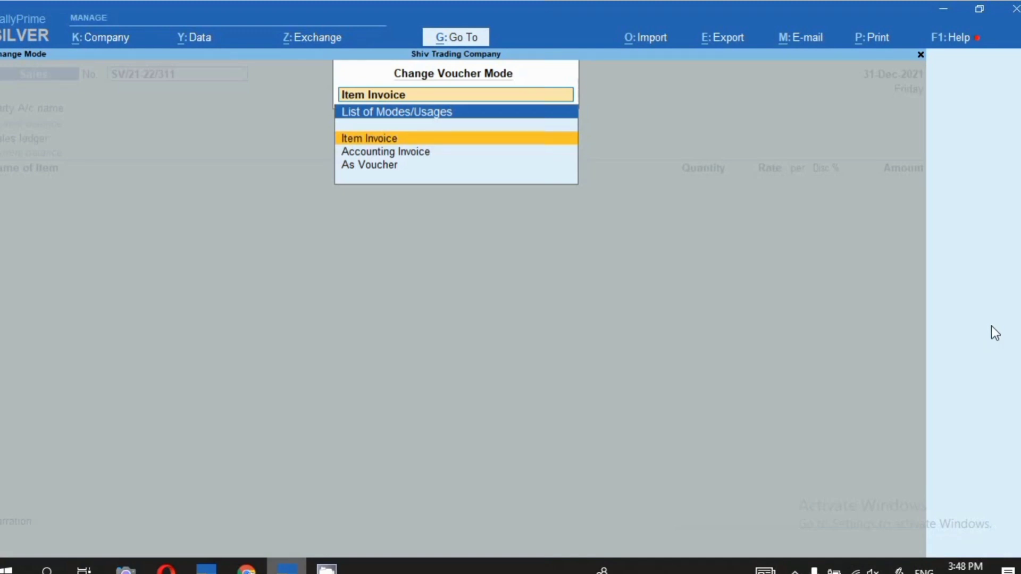
click(378, 152)
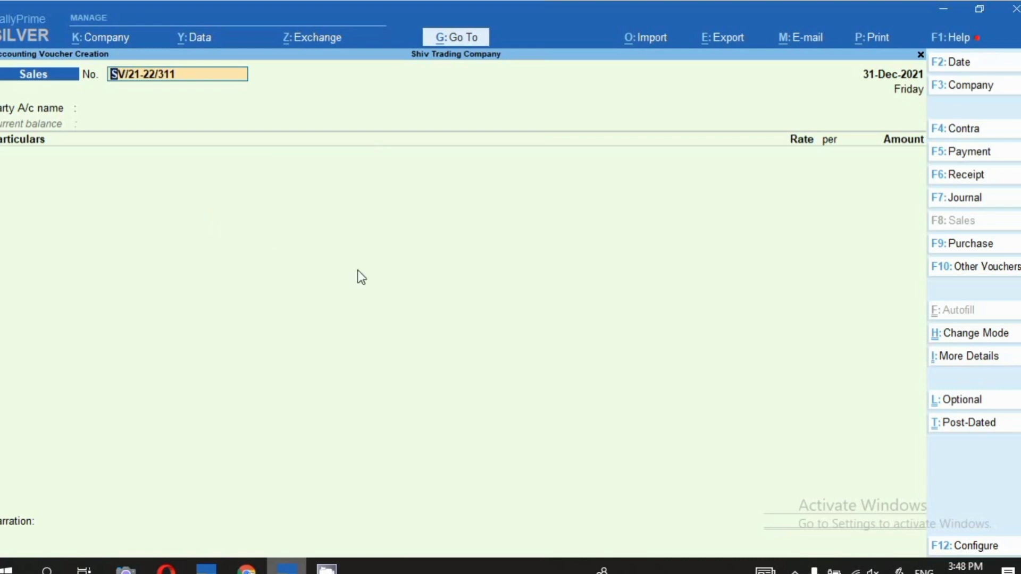
click(978, 335)
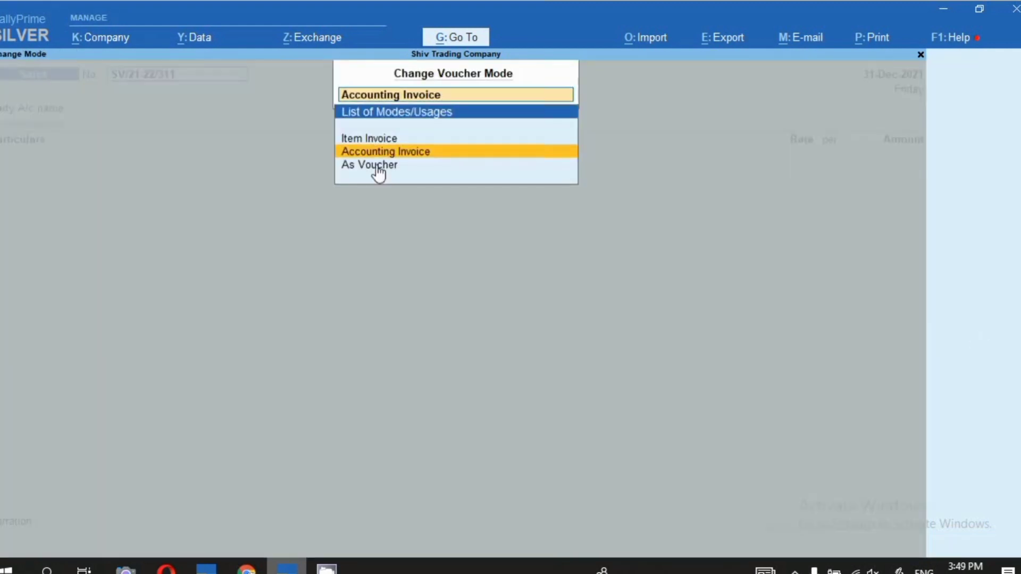
click(379, 166)
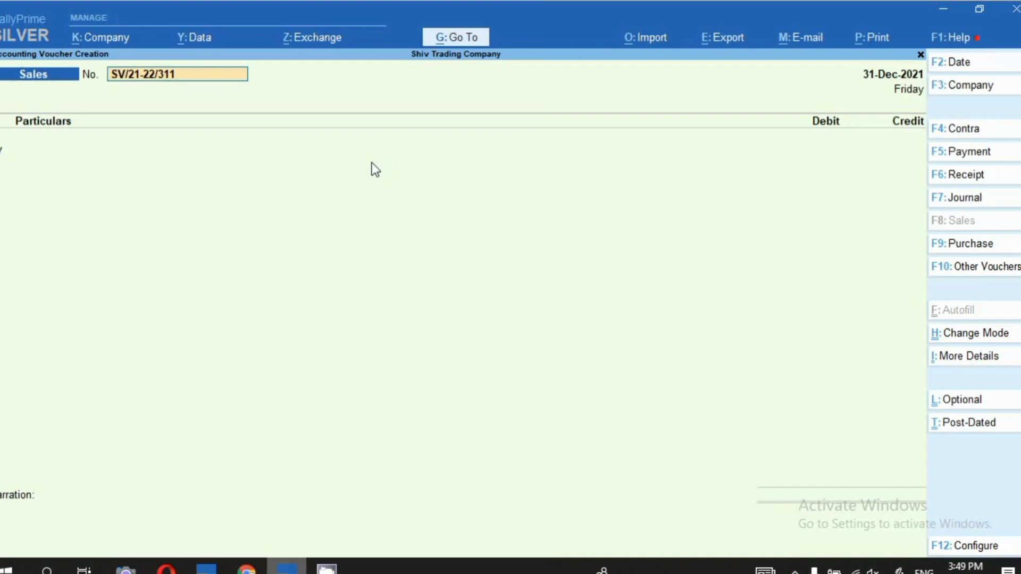
click(973, 344)
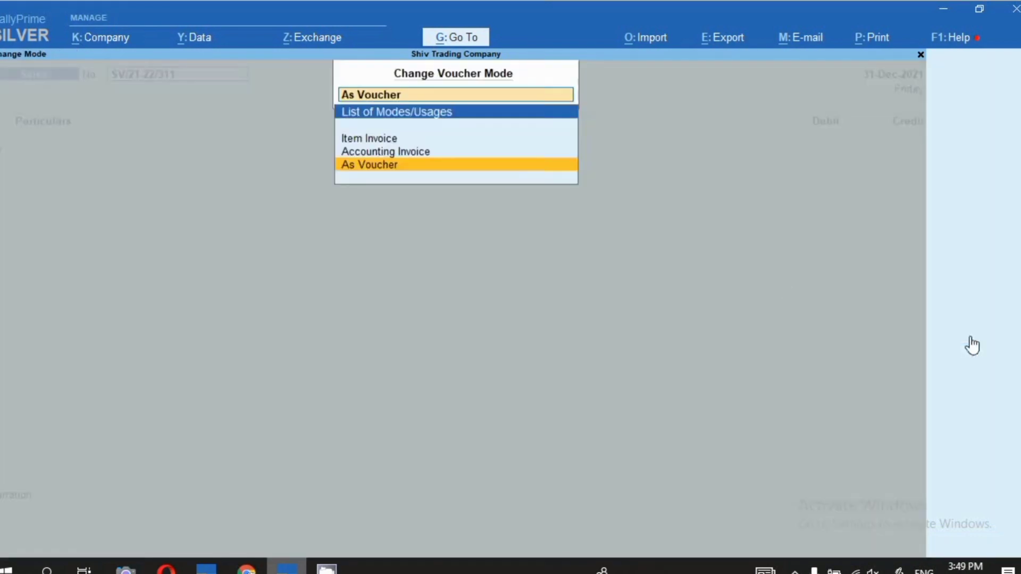
click(395, 142)
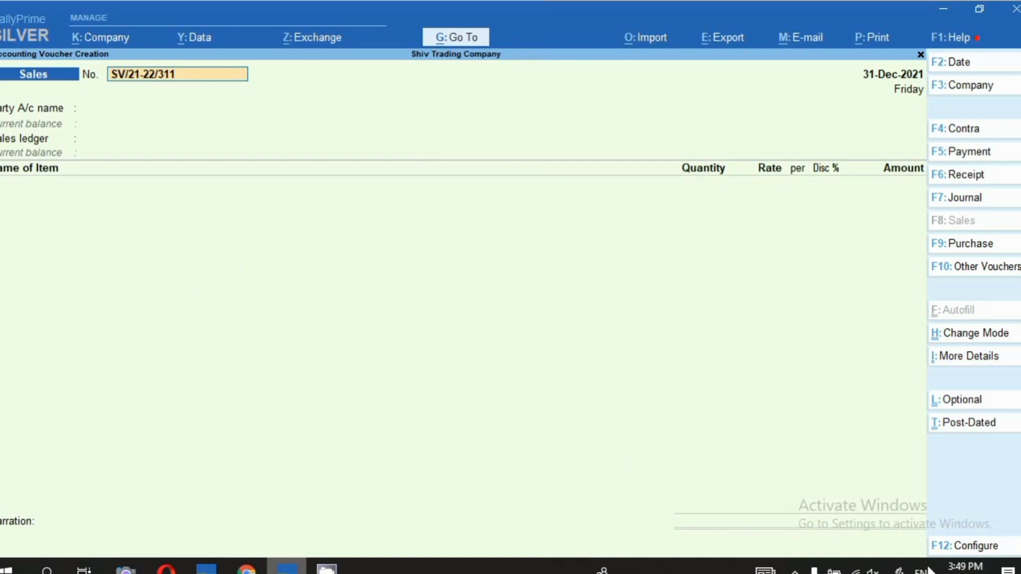
click(794, 571)
right_click(778, 541)
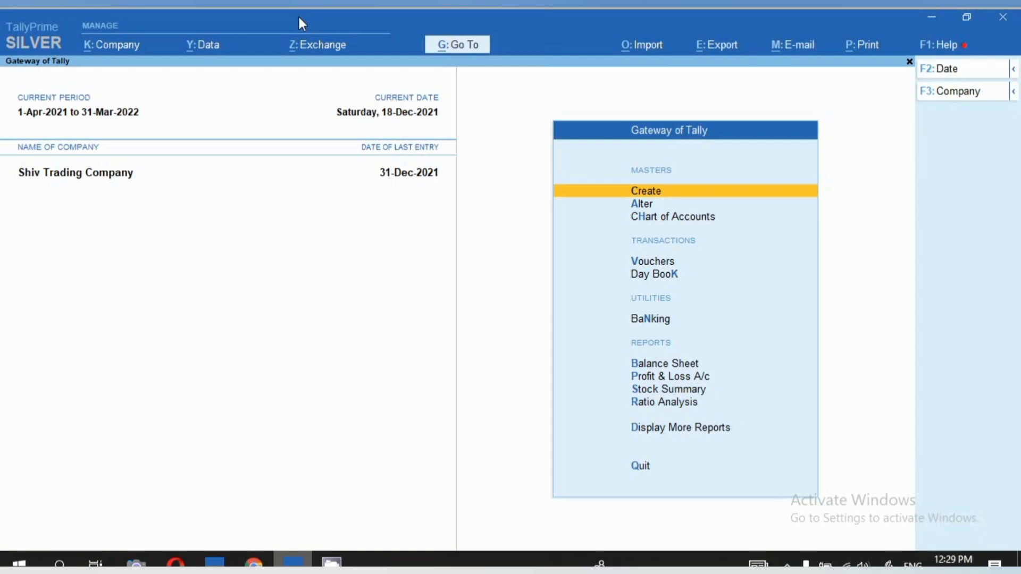
Open a new receipt voucher and set its mode to Double Entry.
key(v)
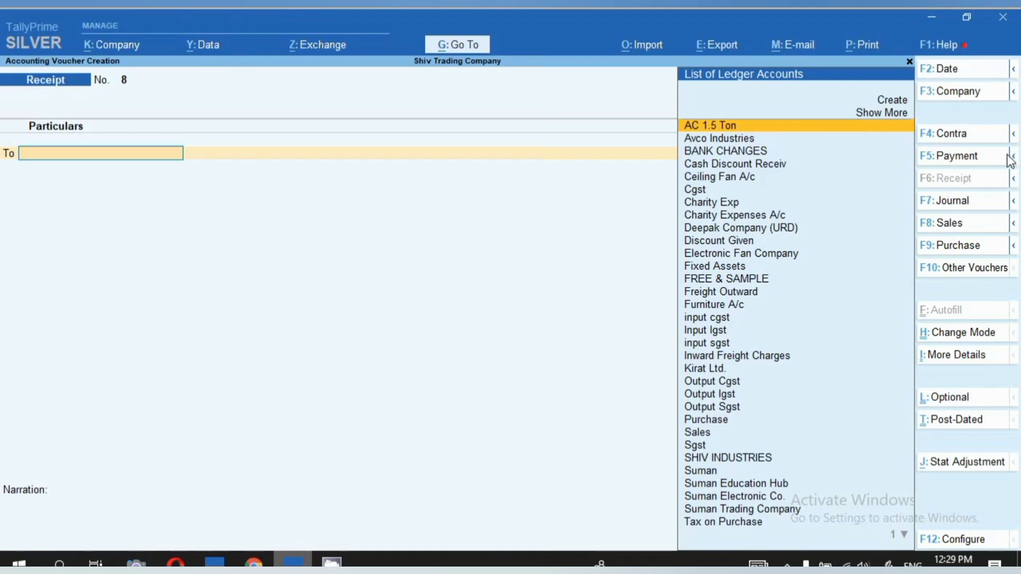
click(965, 334)
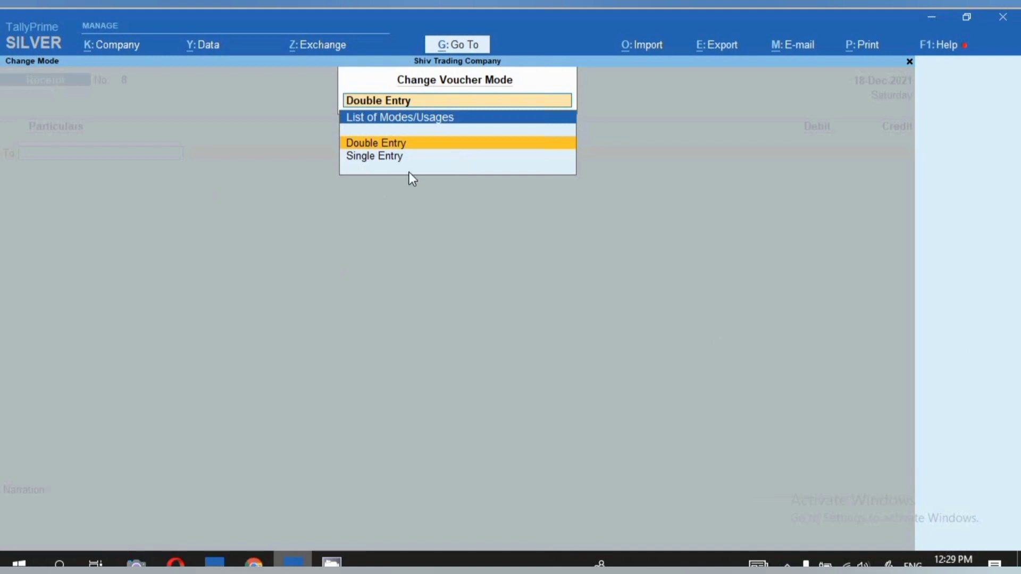
click(387, 143)
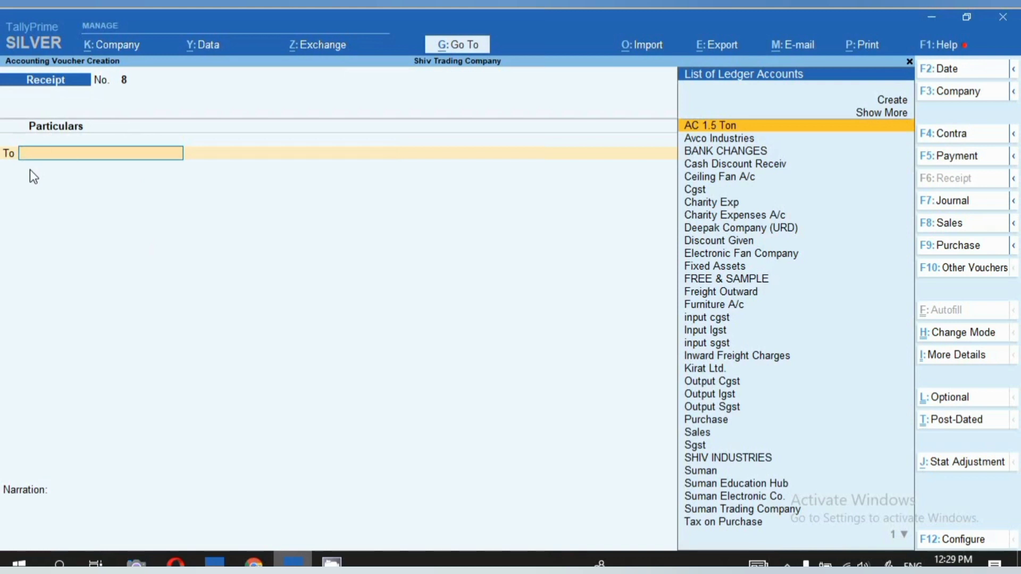
Credit Avco Industries with 16,677.50 in the double-entry receipt.
key(Down)
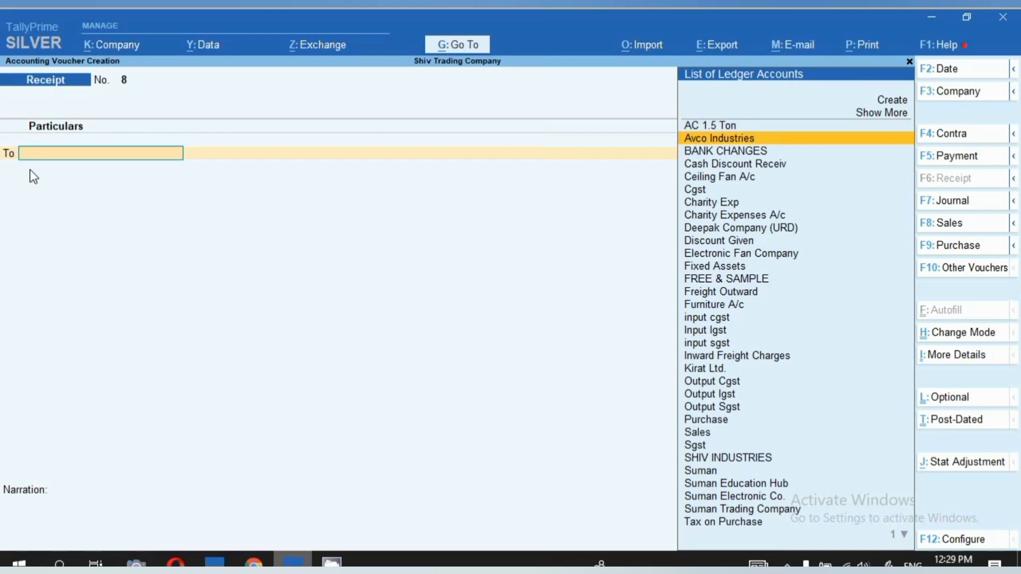
key(Return)
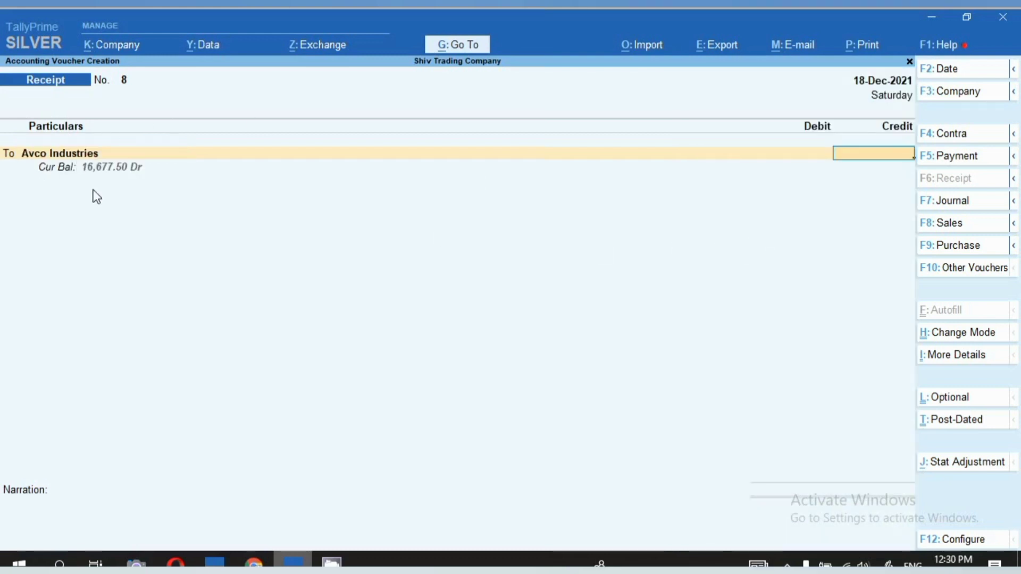
text(16677.5)
key(Return)
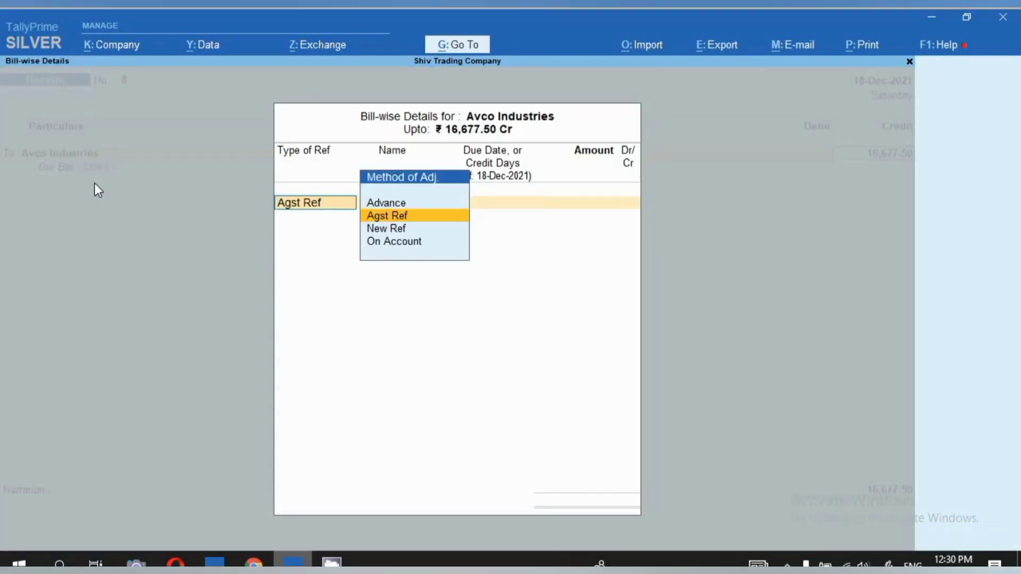
Settle the credit against pending bills 1 (49,000.00 Dr) and SV/21-22/304 (65,677.50 Cr), using Agst Ref for both.
key(Return)
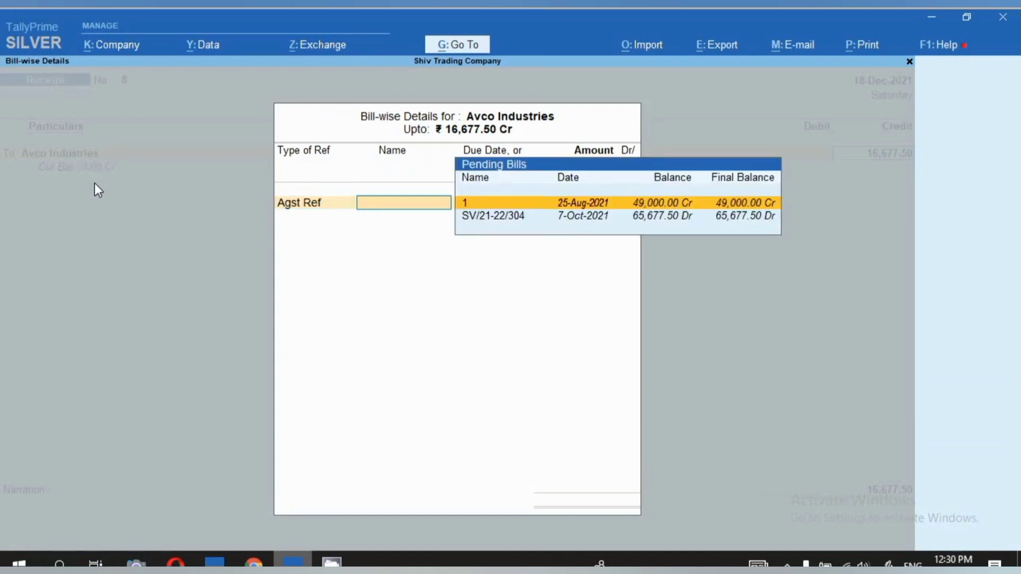
key(Return)
key(Return)
key(Return)
key(Return)
key(Return)
key(Return)
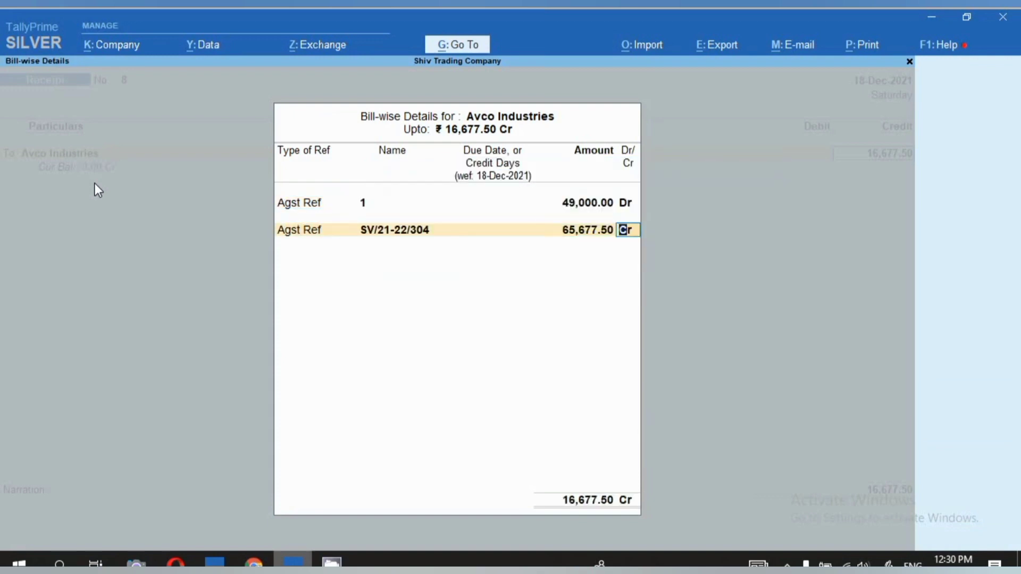
Debit Sbi with 16,677.50 as a Cheque/DD dated 18-Dec-2021, and discard the receipt without saving.
key(Return)
key(Return)
key(Return)
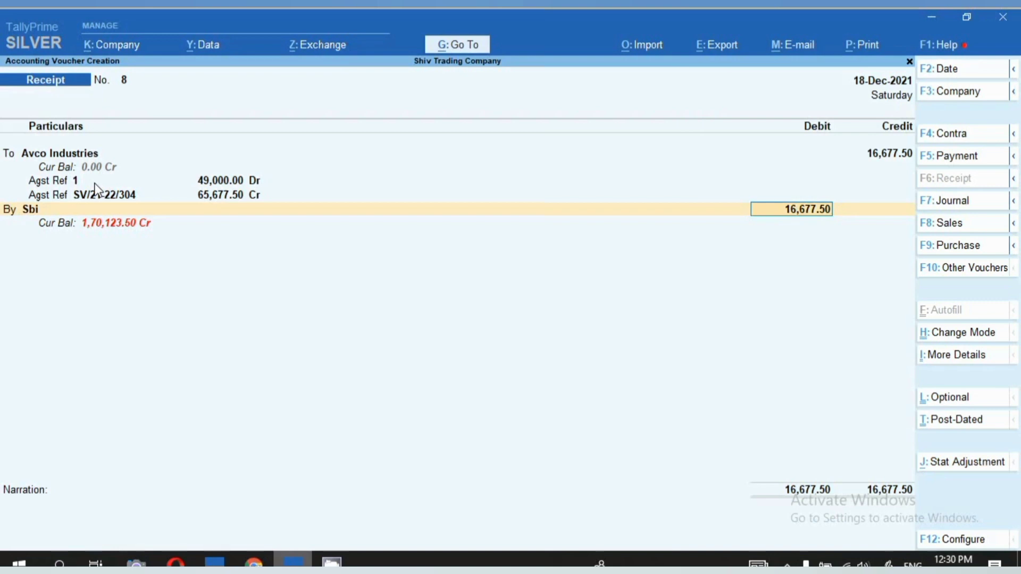
key(Return)
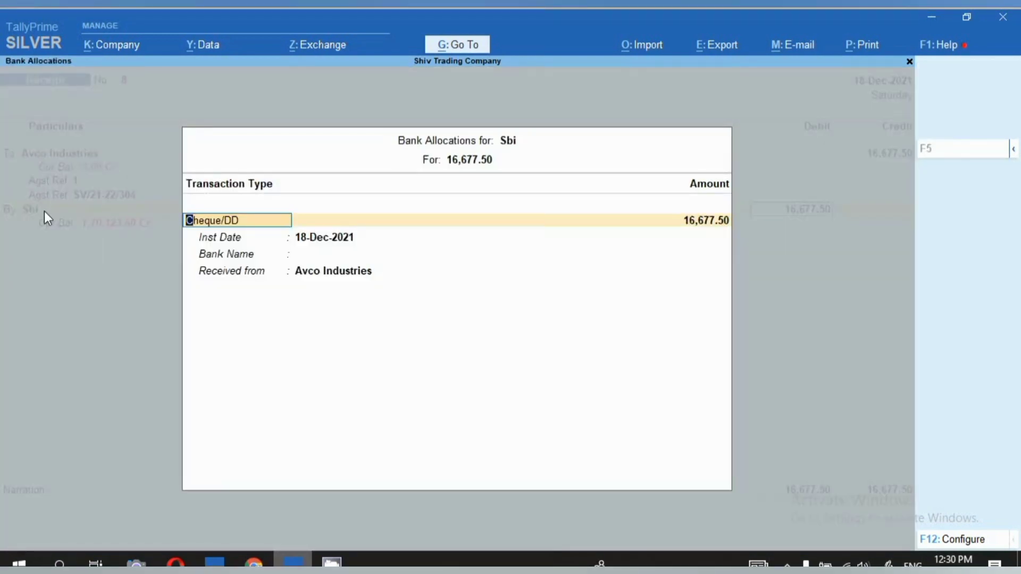
key(Return)
key(Return)
key(Return)
key(Return)
key(Return)
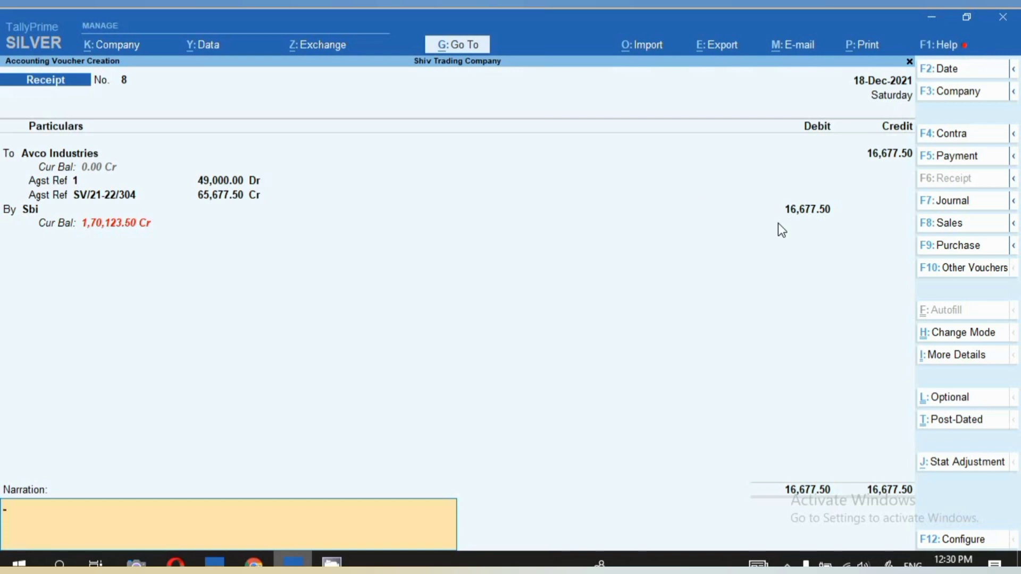
key(Escape)
key(y)
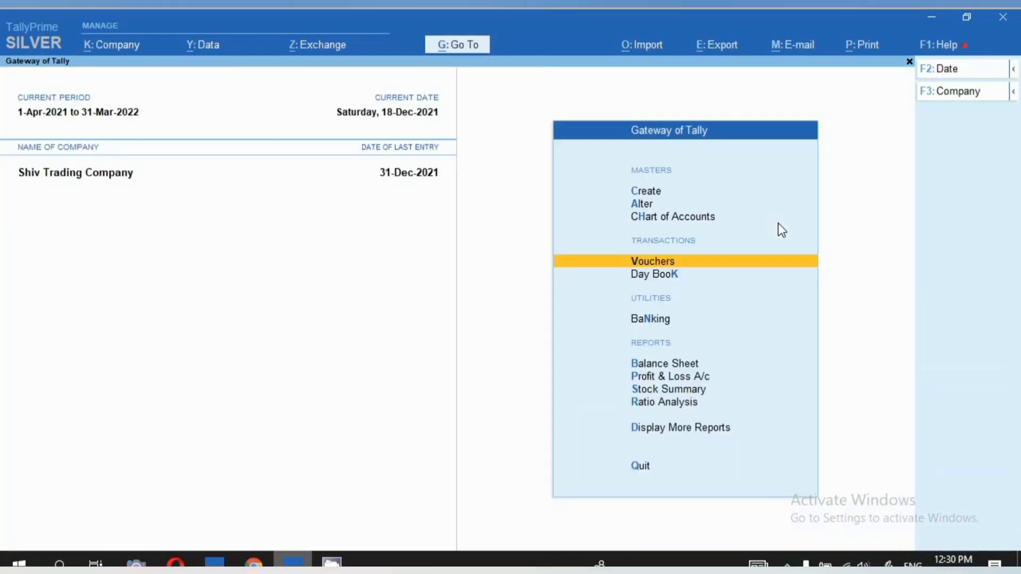
Start a new receipt voucher in Single Entry mode with AXIS BANK as the account.
key(Return)
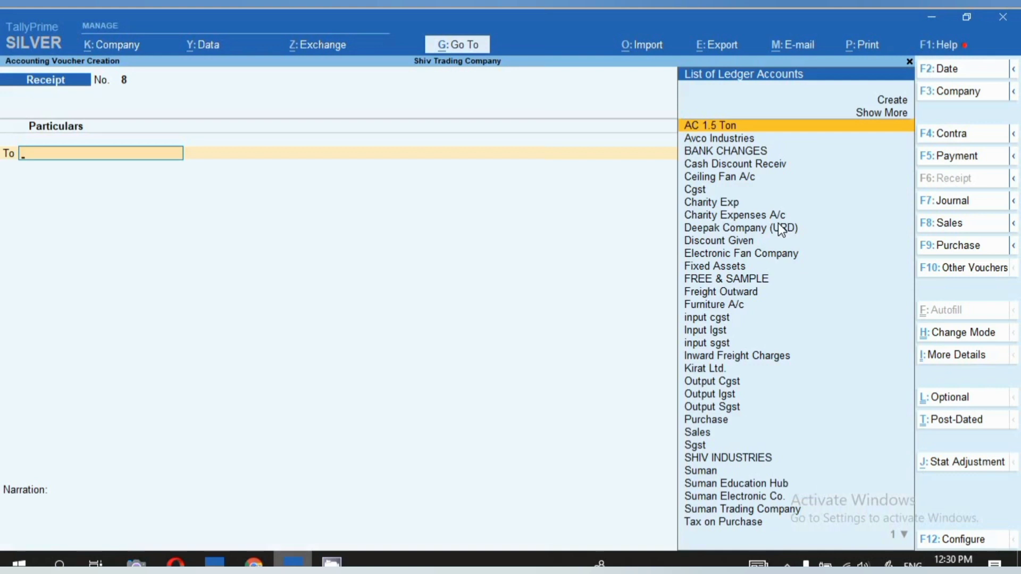
click(956, 340)
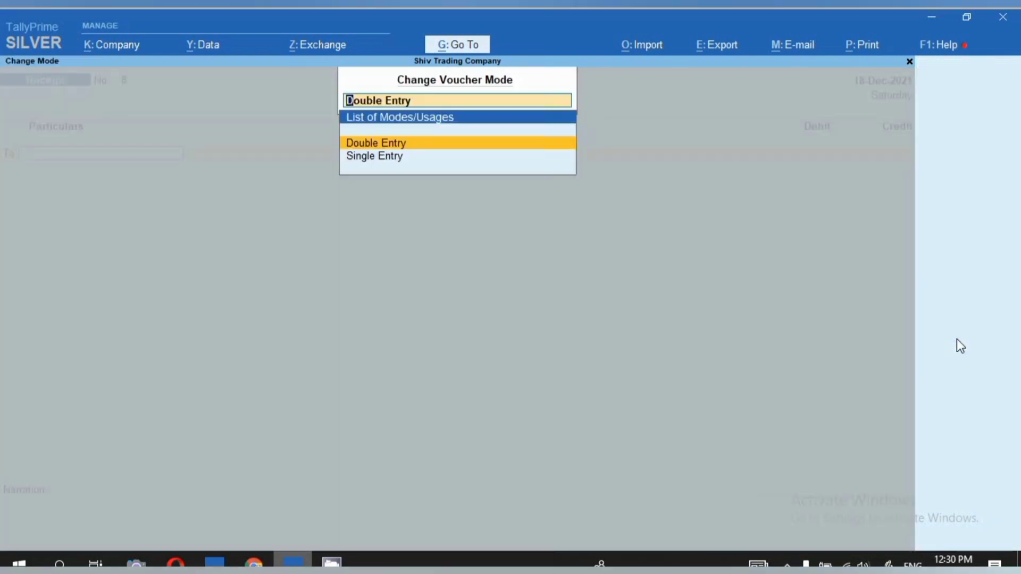
key(Down)
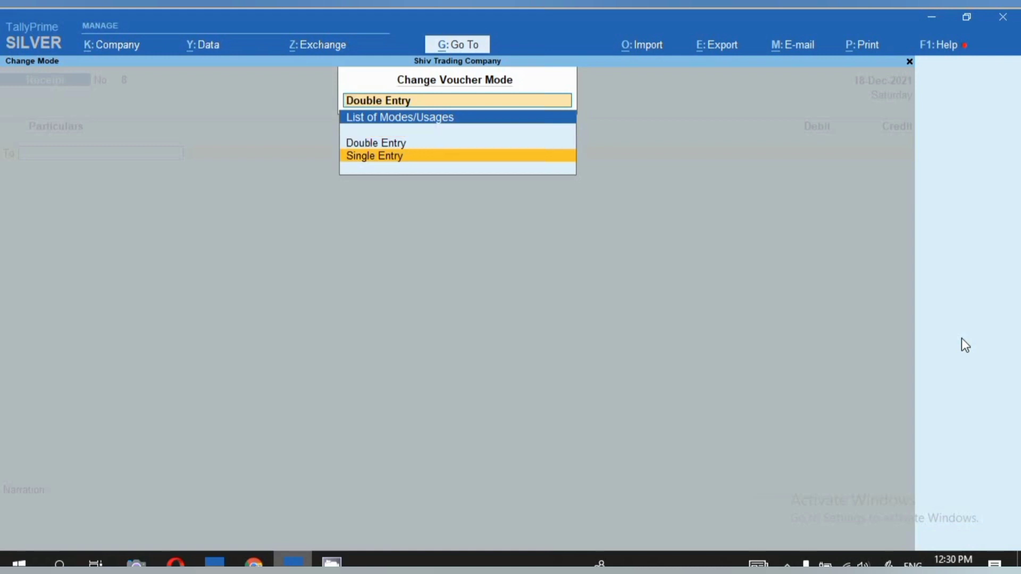
key(Return)
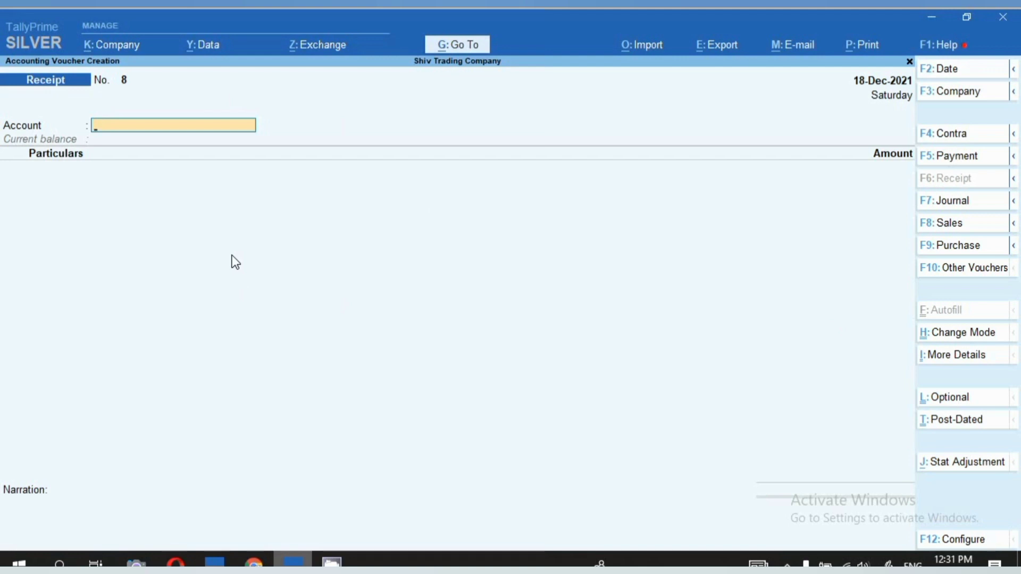
text(AX)
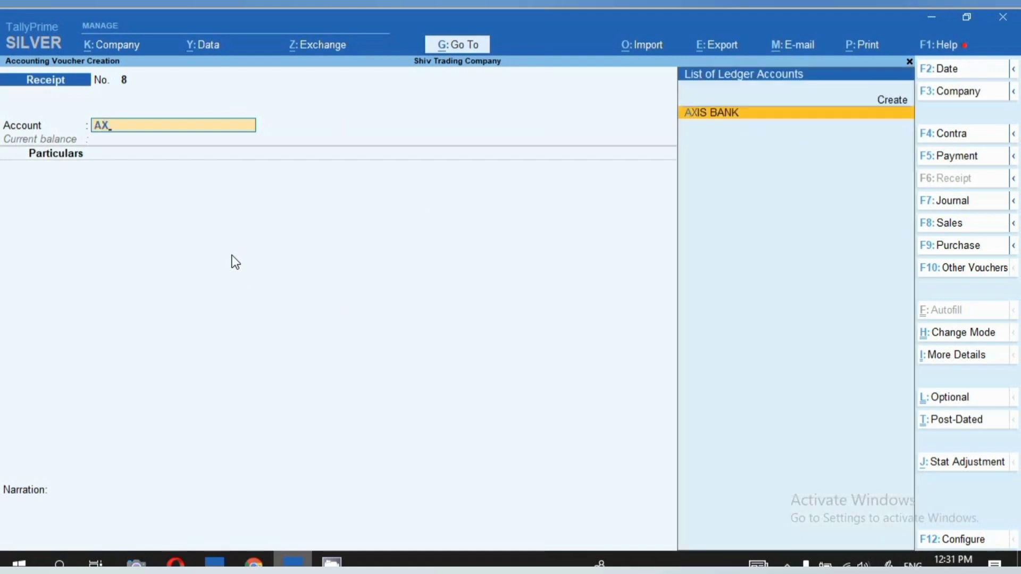
key(Return)
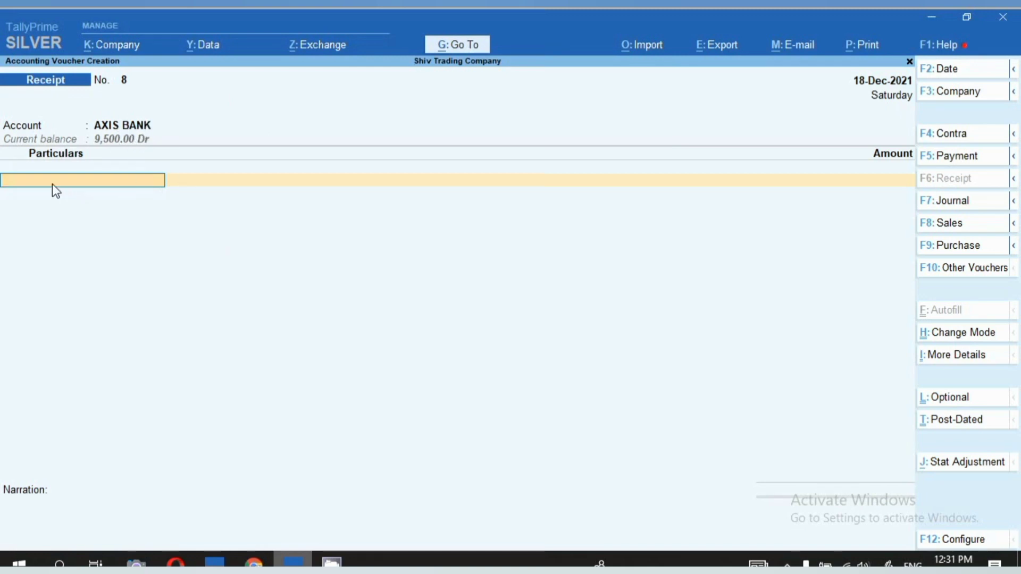
Add Avco Industries to the receipt's particulars with an amount of 16,677.50.
text(A)
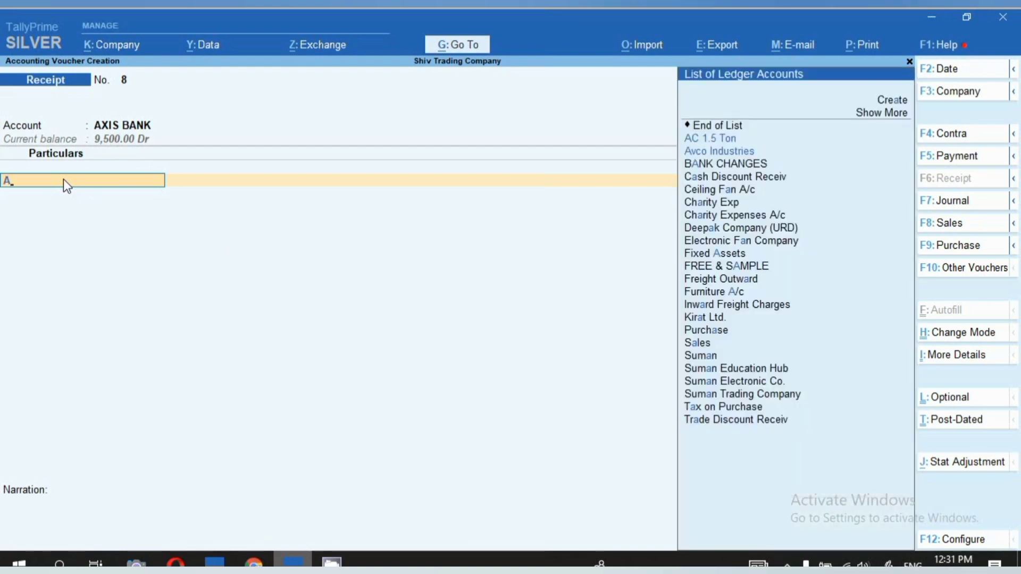
text(VC)
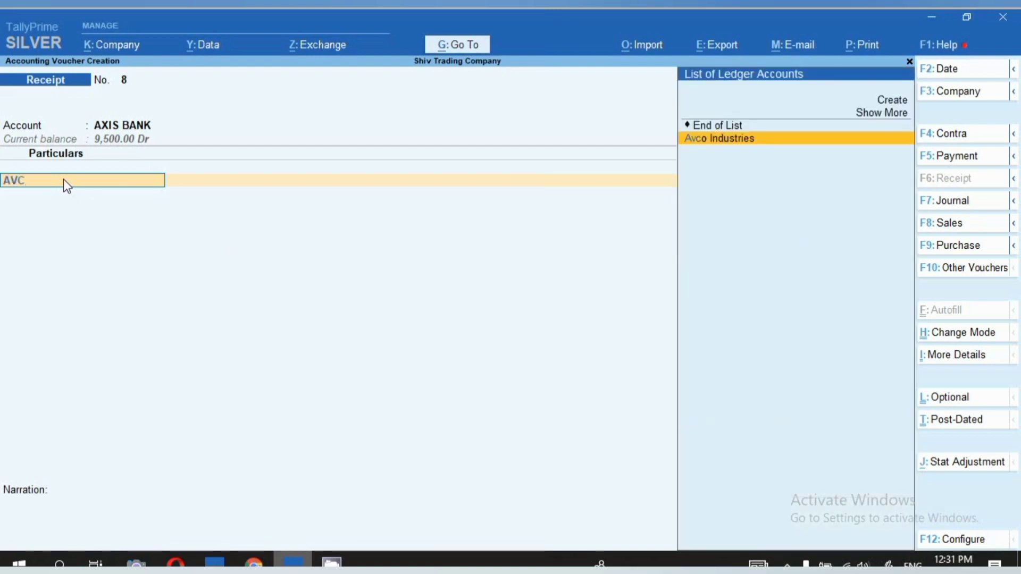
key(Return)
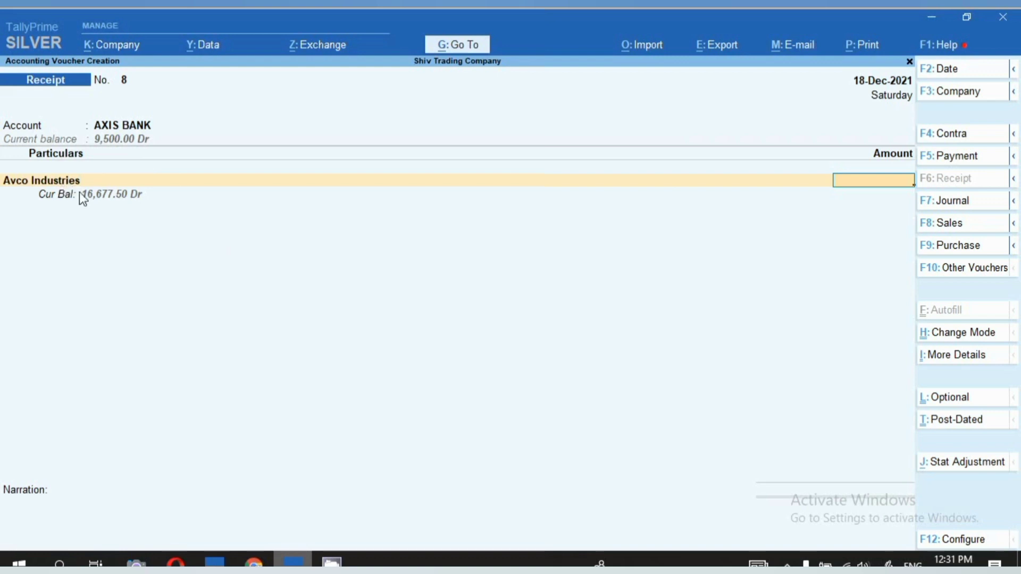
text(16677.5)
key(Return)
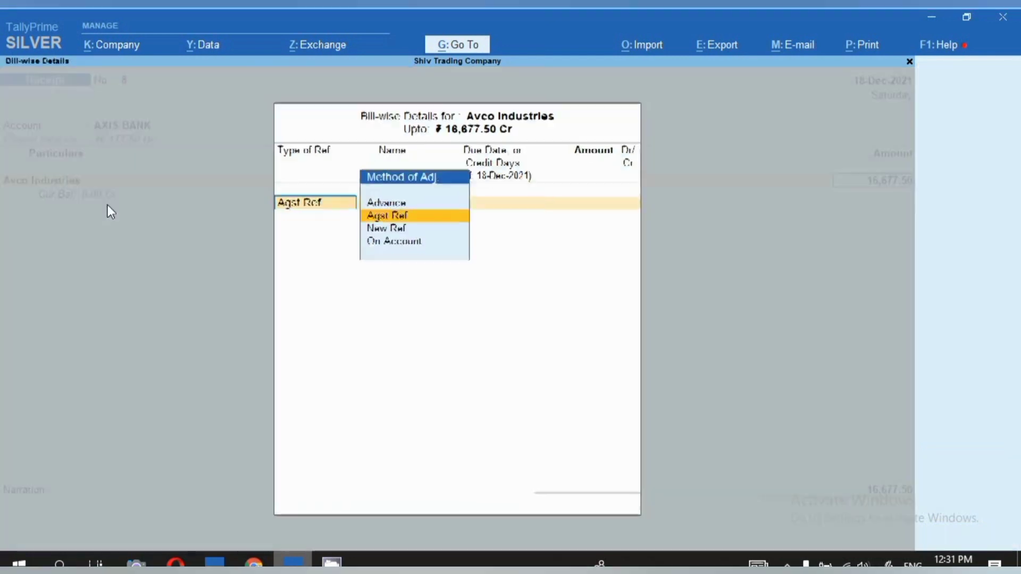
Allocate the Avco Industries amount by Agst Ref to bills 1 (49,000.00 Dr) and SV/21-22/304 (65,677.50 Cr), and end the particulars.
key(Return)
key(Return)
key(Return)
key(Return)
key(Return)
key(Return)
key(Return)
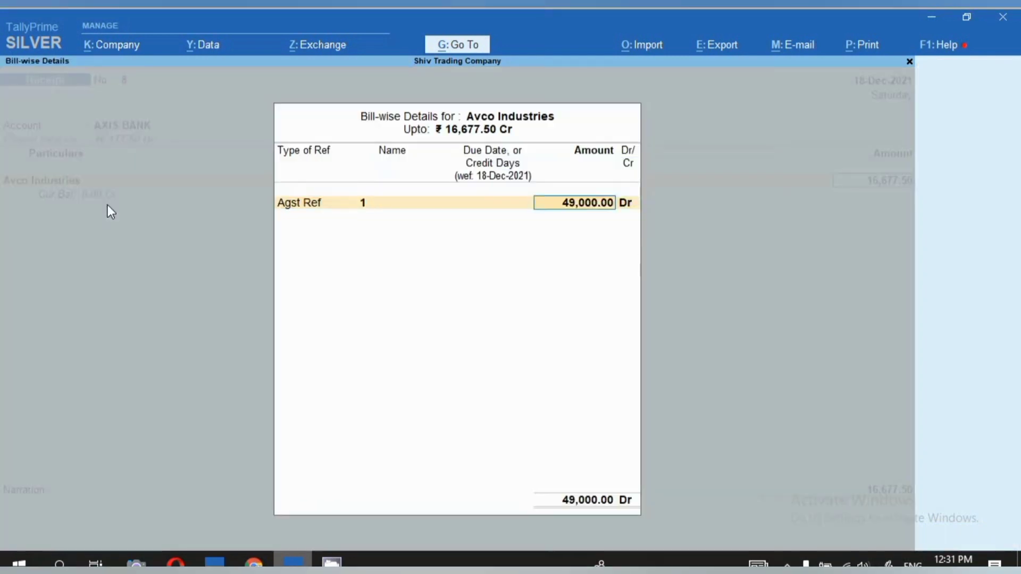
key(Return)
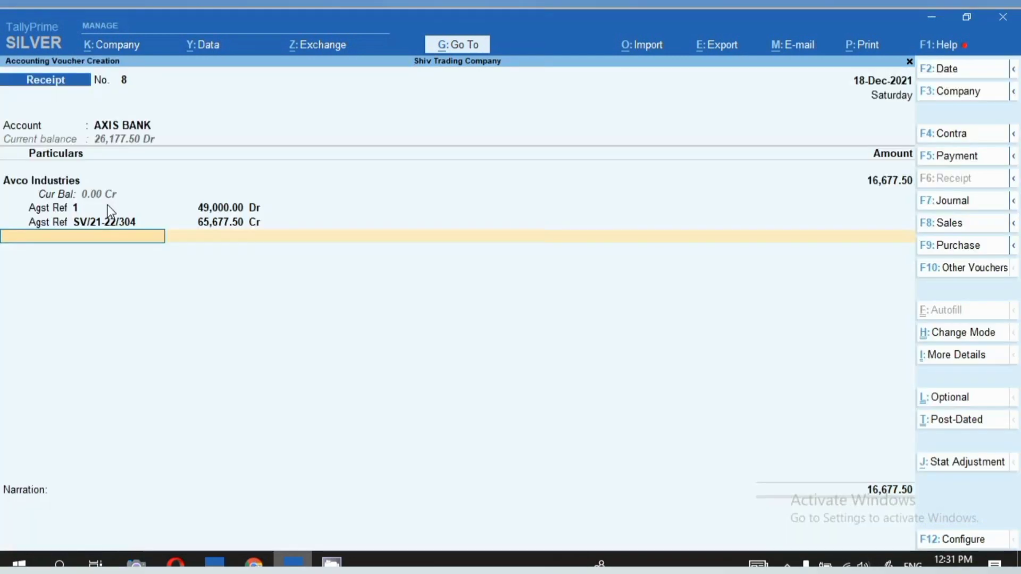
Allocate the 16,677.50 for AXIS BANK as a Cheque/DD dated 18-Dec-2021, received from Avco Industries.
key(Return)
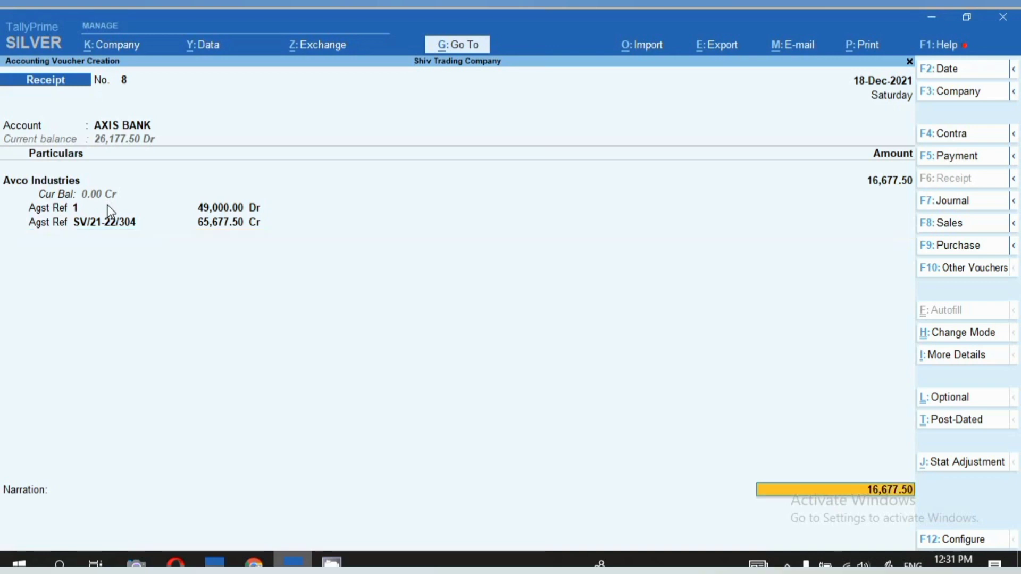
key(Return)
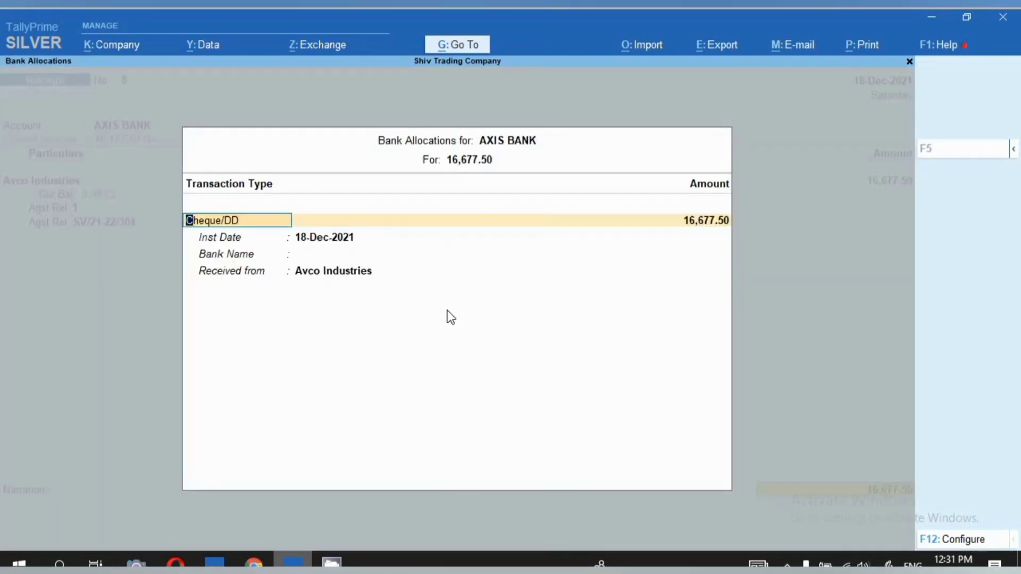
key(Return)
key(Return)
key(Return)
key(Return)
key(Return)
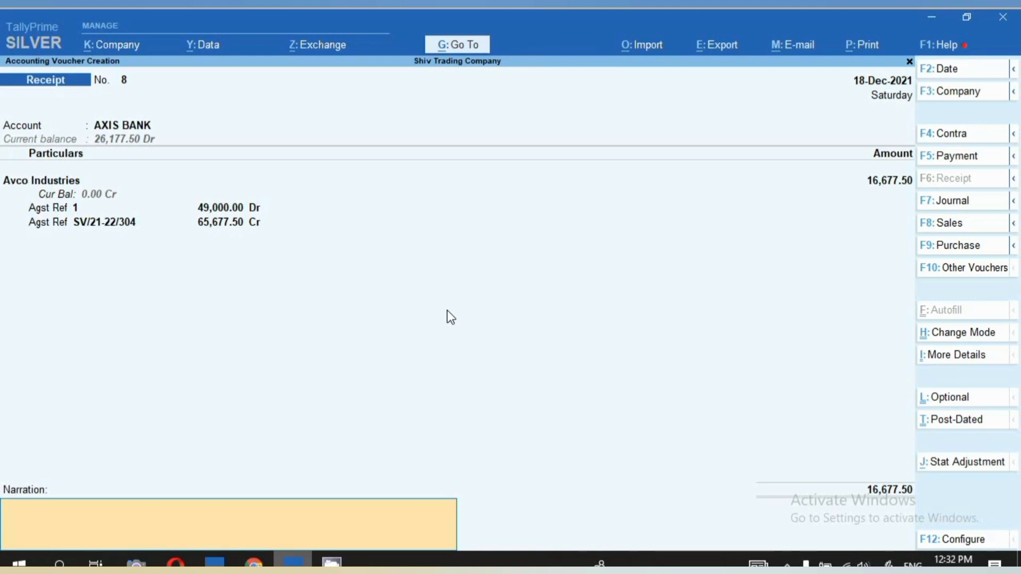
Change the receipt voucher's mode to Double Entry.
click(951, 337)
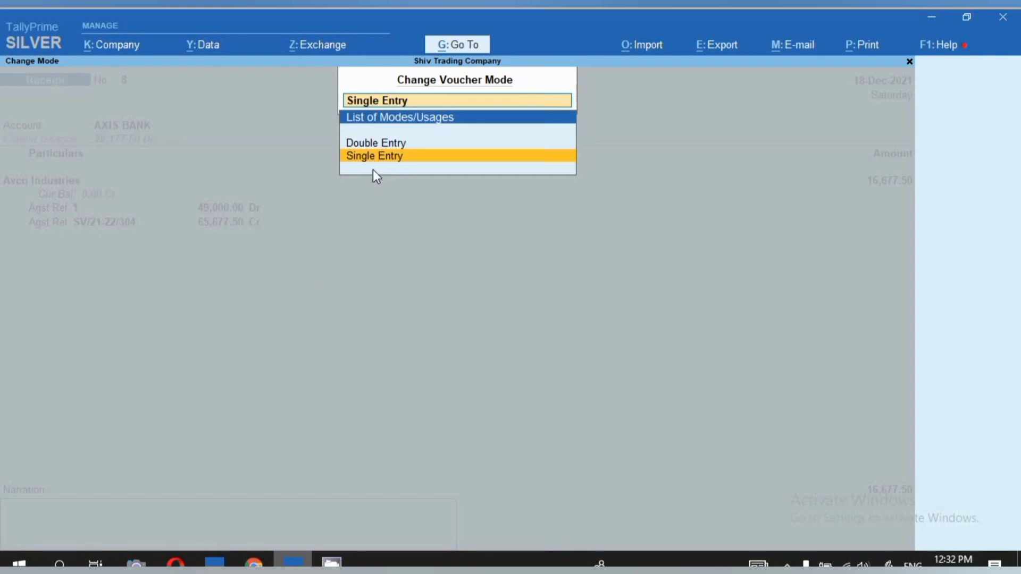
key(Up)
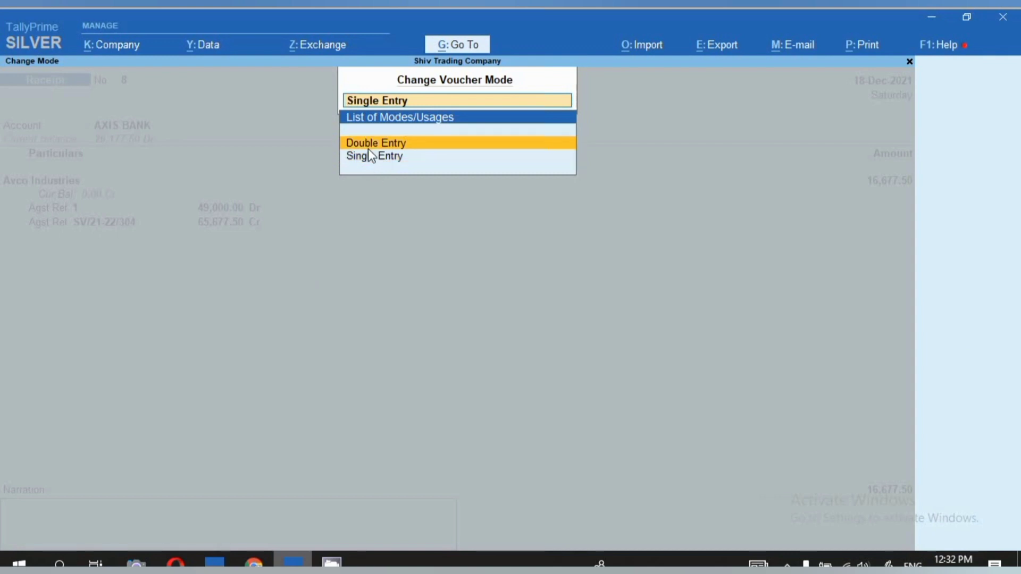
key(Return)
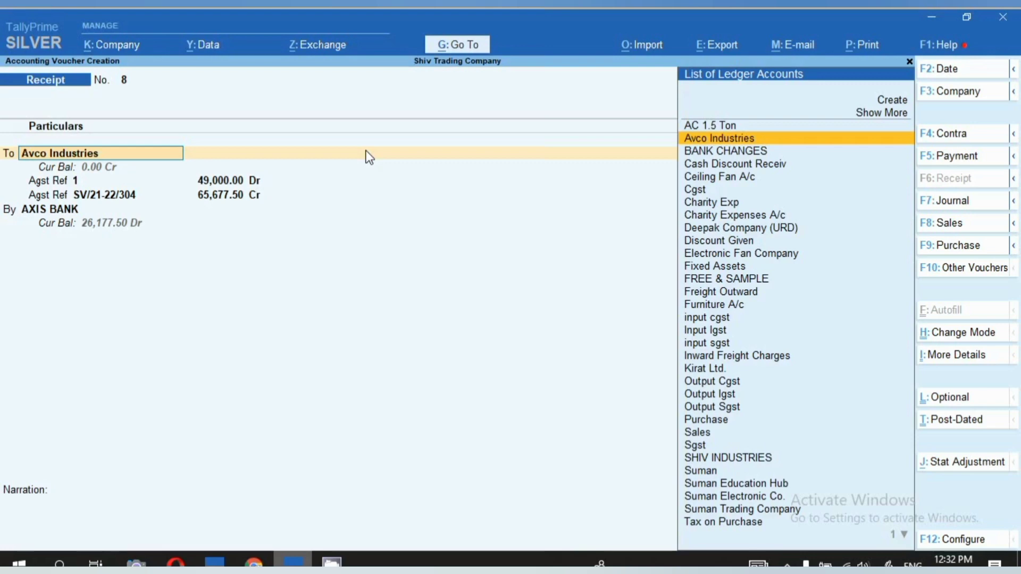
click(787, 564)
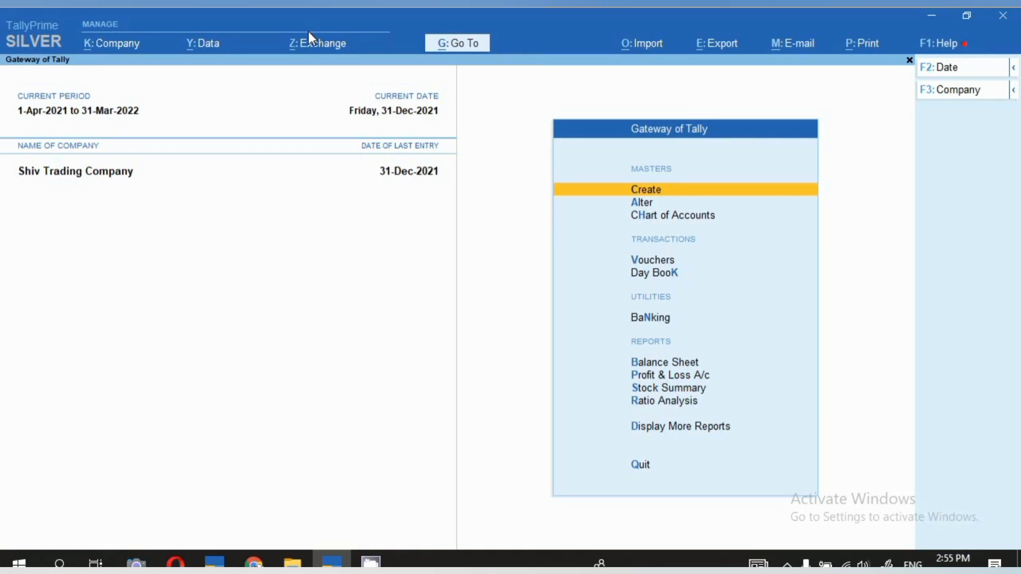
Open the Statistics report and display the monthly register of Sales vouchers.
key(d)
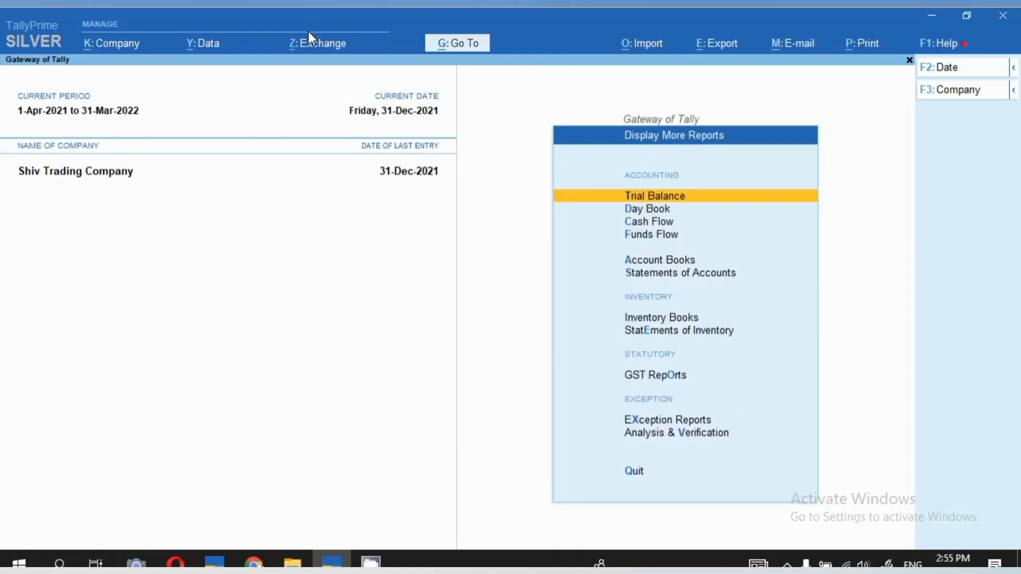
click(673, 272)
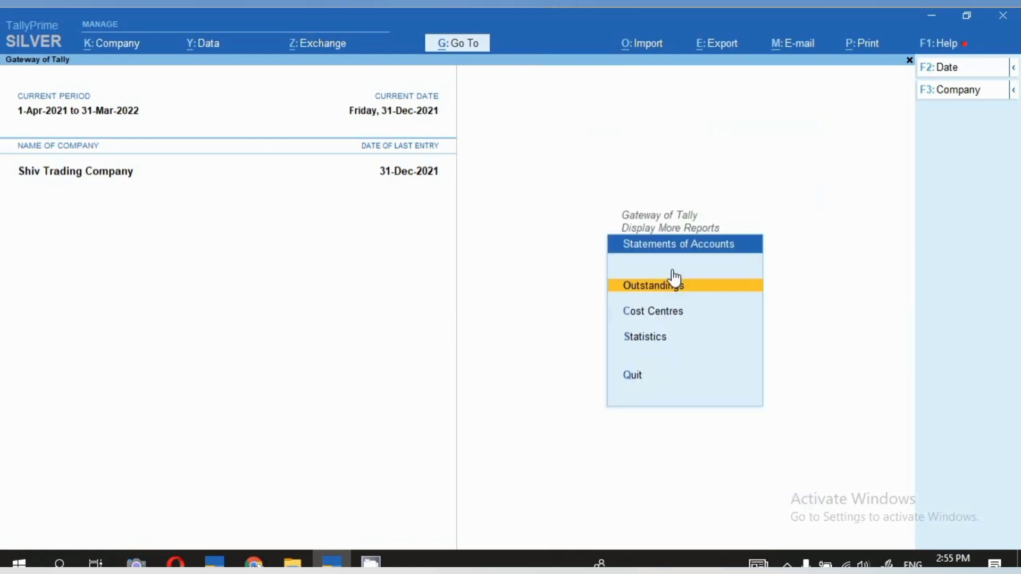
click(643, 347)
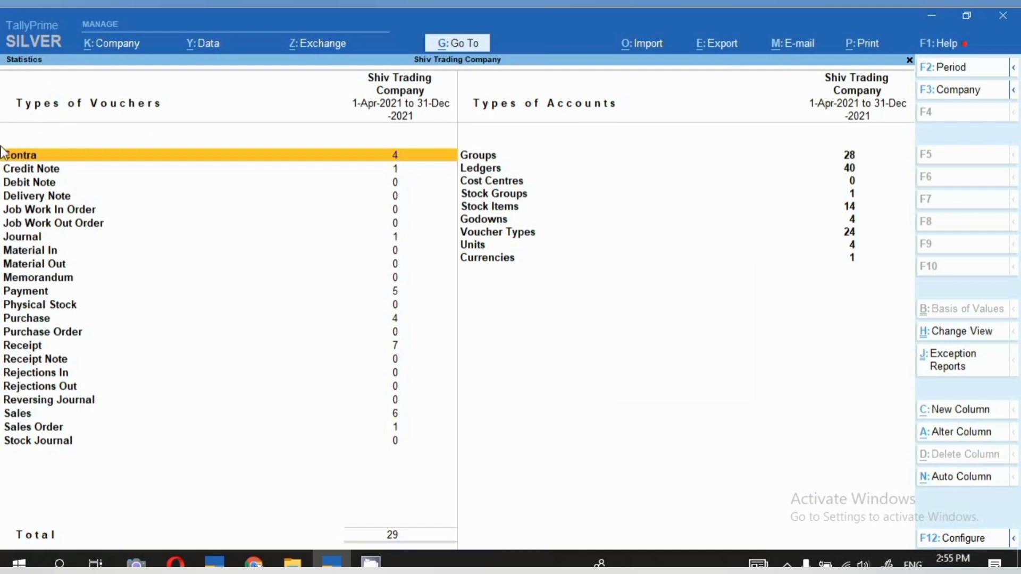
click(21, 420)
click(12, 419)
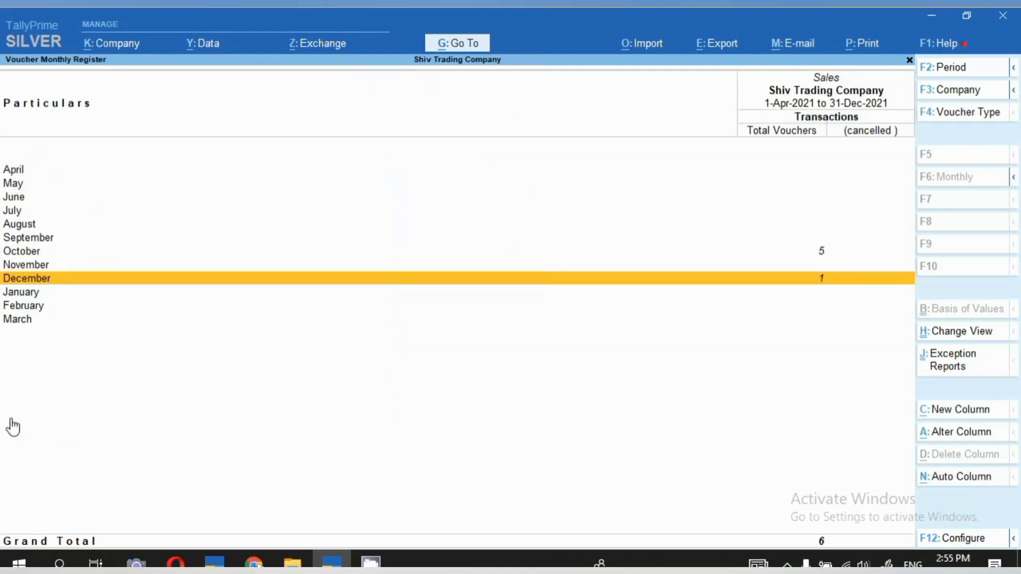
Open the list of October sales vouchers from the monthly register.
click(859, 278)
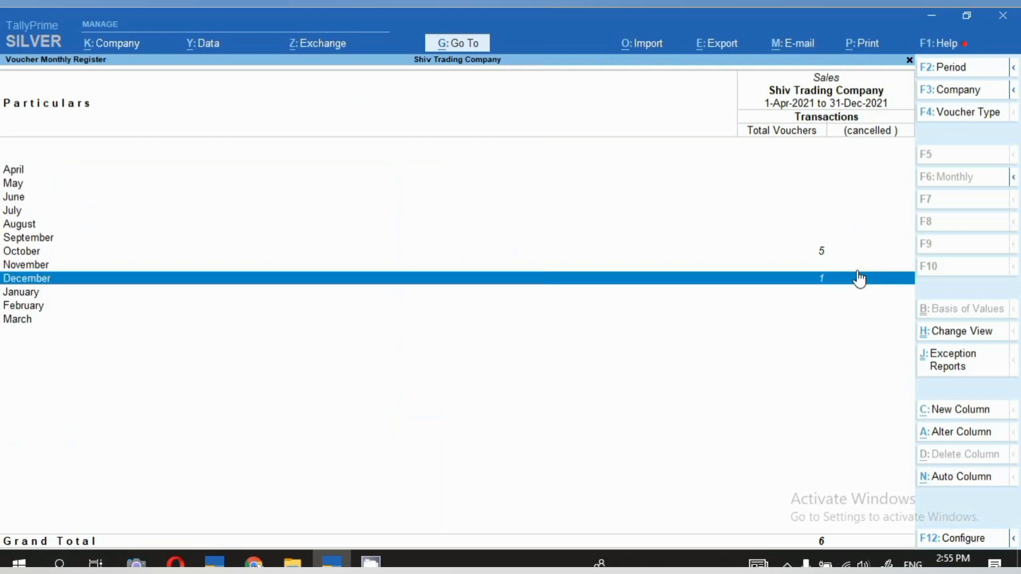
key(Up)
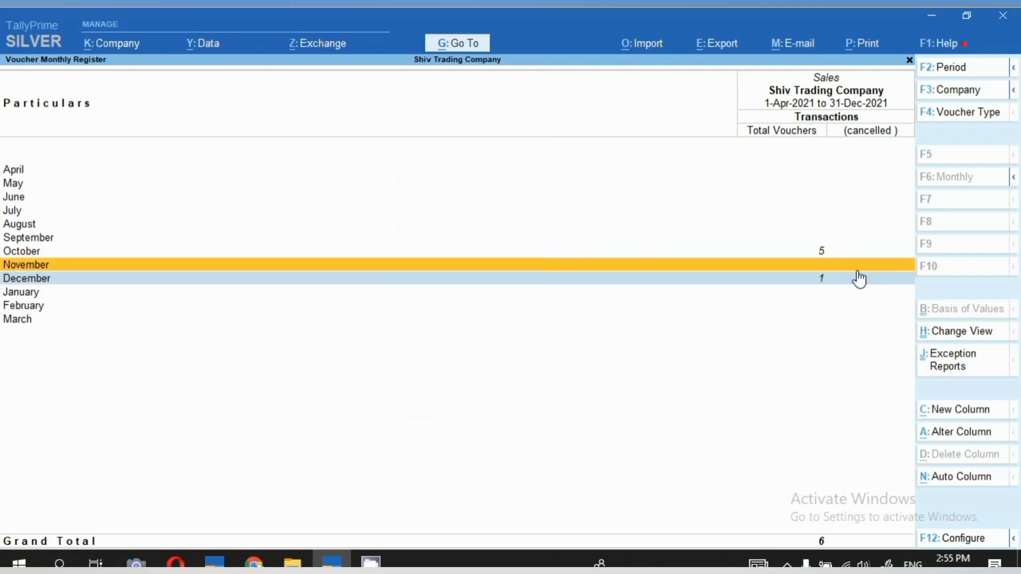
key(space)
key(Up)
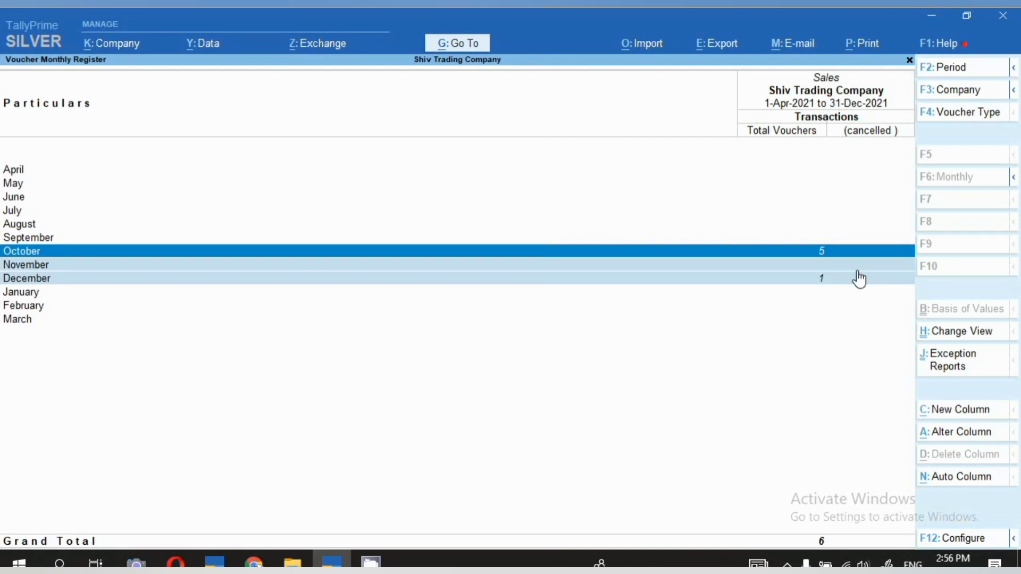
key(Return)
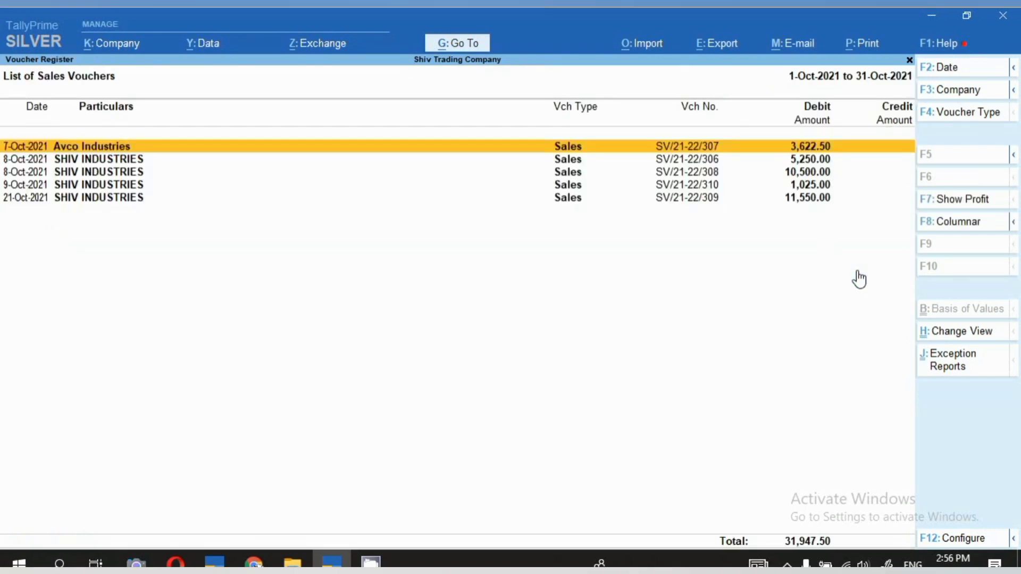
Set the sales voucher list's period from 1-4-2021 to 23-12-2021.
key(alt)
key(alt+F2)
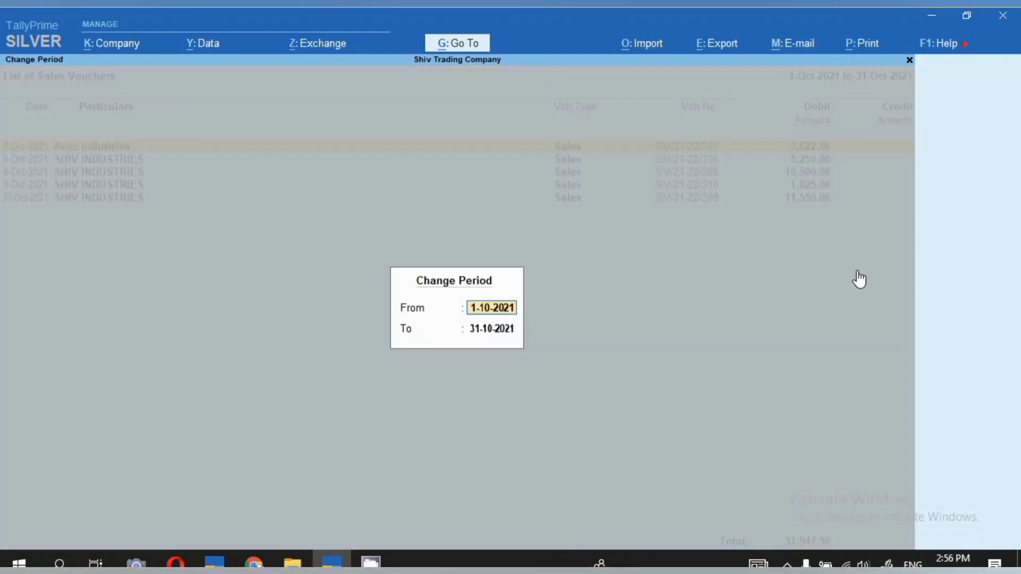
text(1.4.21)
key(Return)
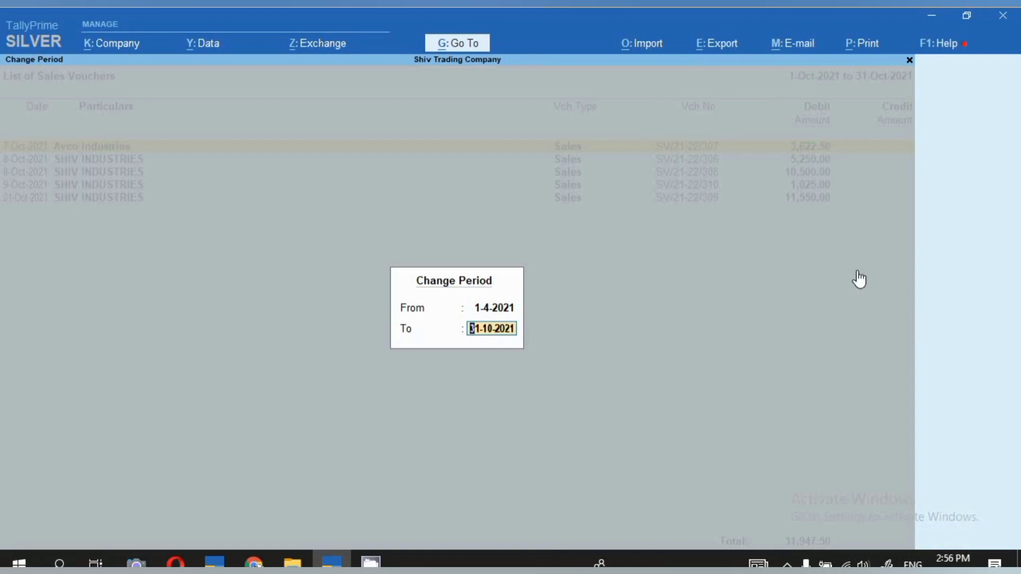
text(23.12.21)
key(Return)
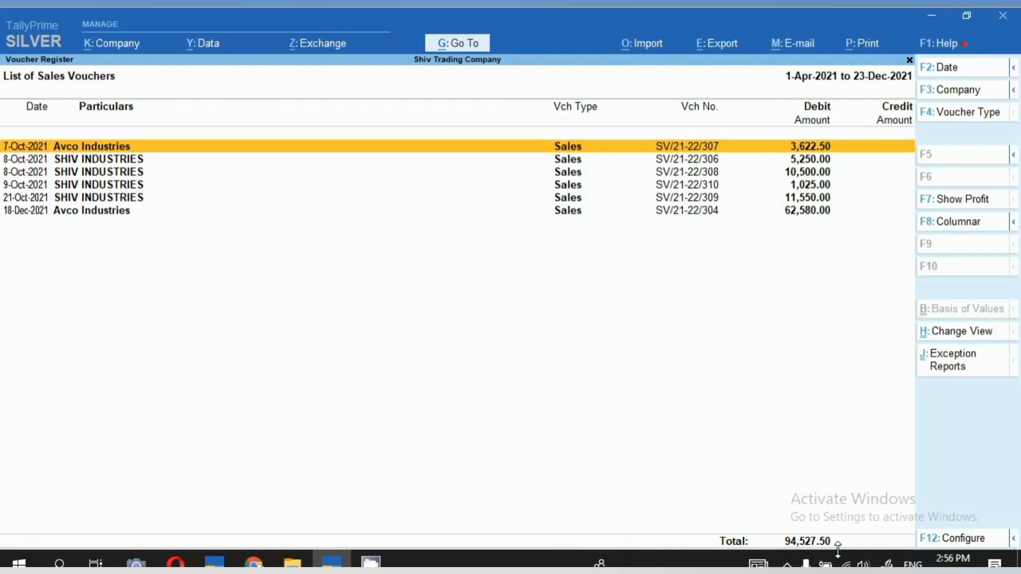
Return to the Statistics report and display the monthly register of Receipt vouchers.
key(Escape)
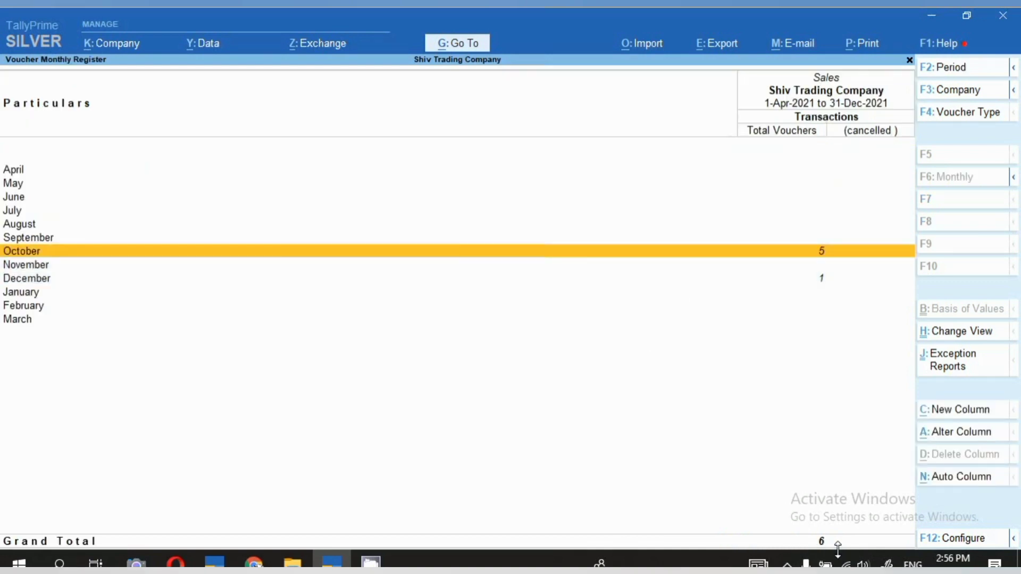
key(Escape)
key(Up)
key(Up)
key(Up)
key(Up)
key(Up)
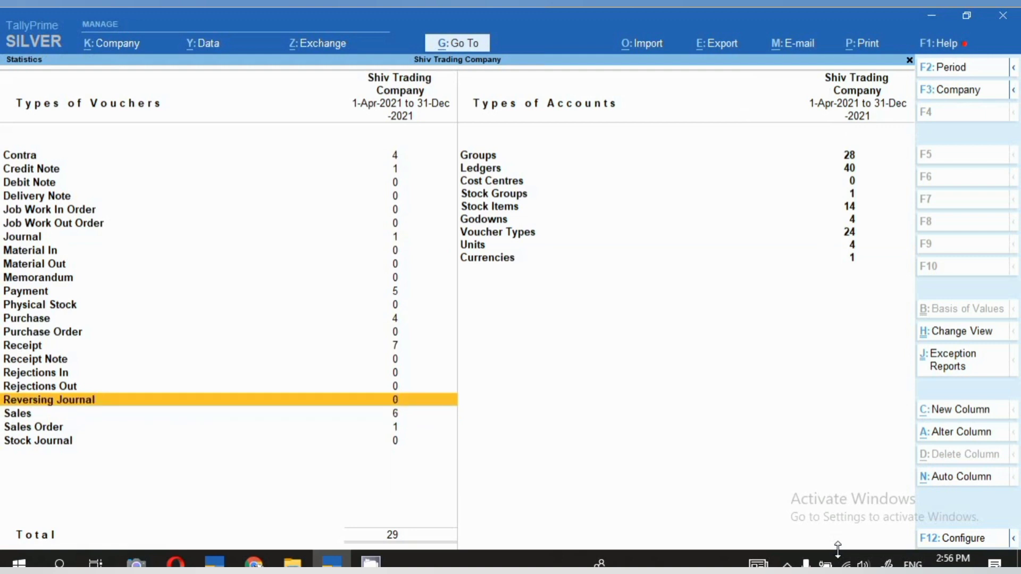
key(Return)
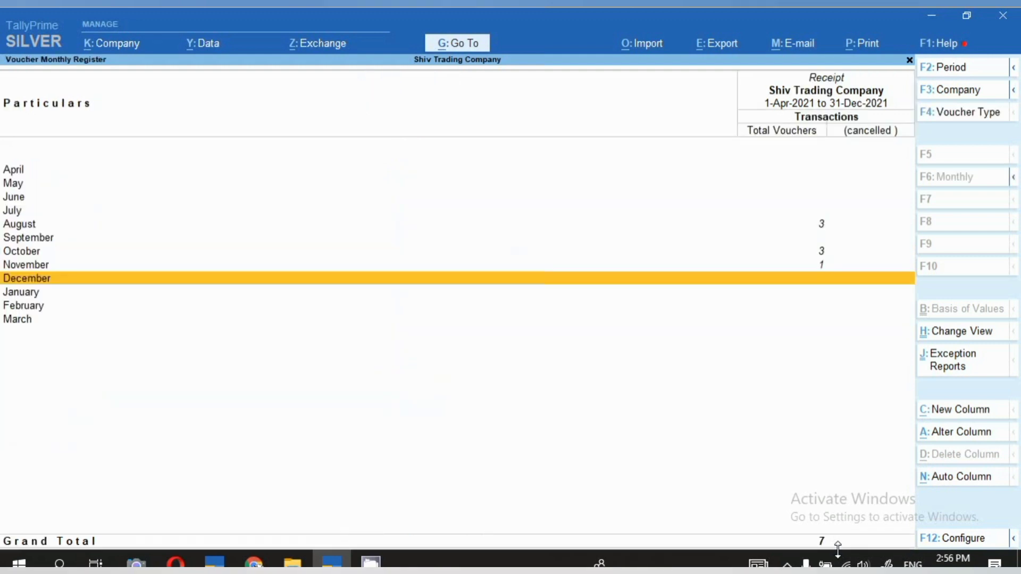
Open the list of September receipt vouchers from the monthly register.
key(Up)
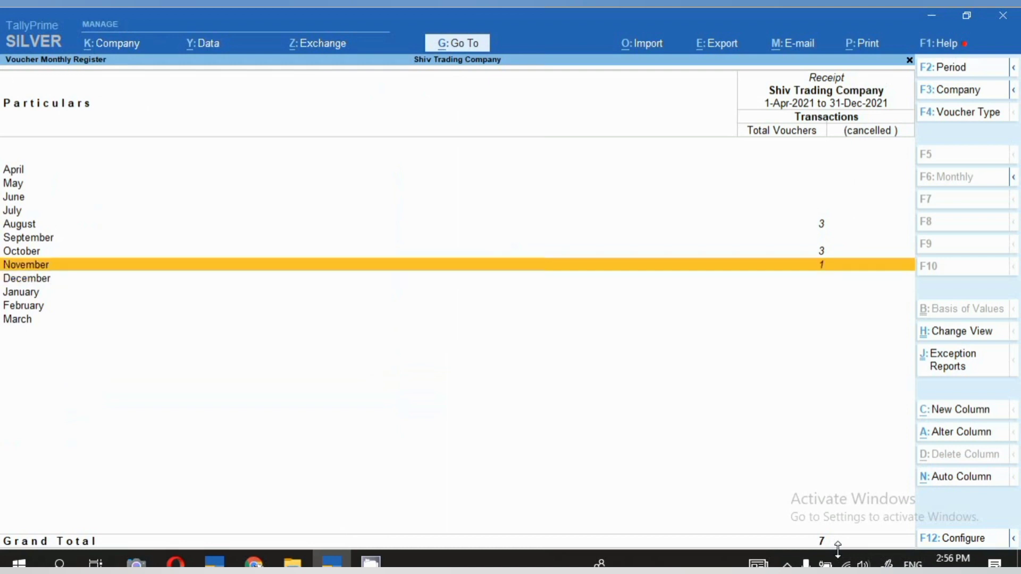
key(Up)
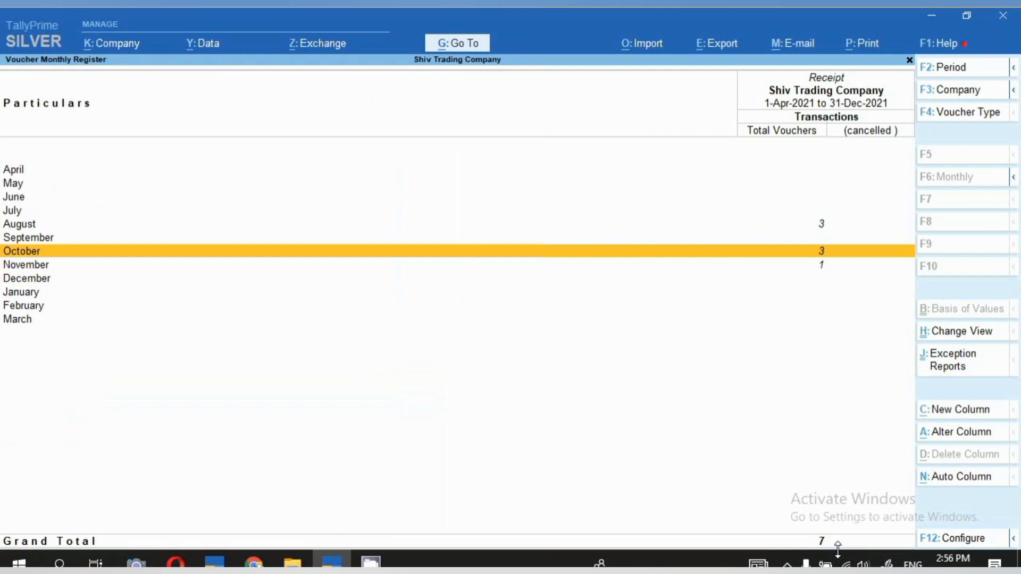
key(Up)
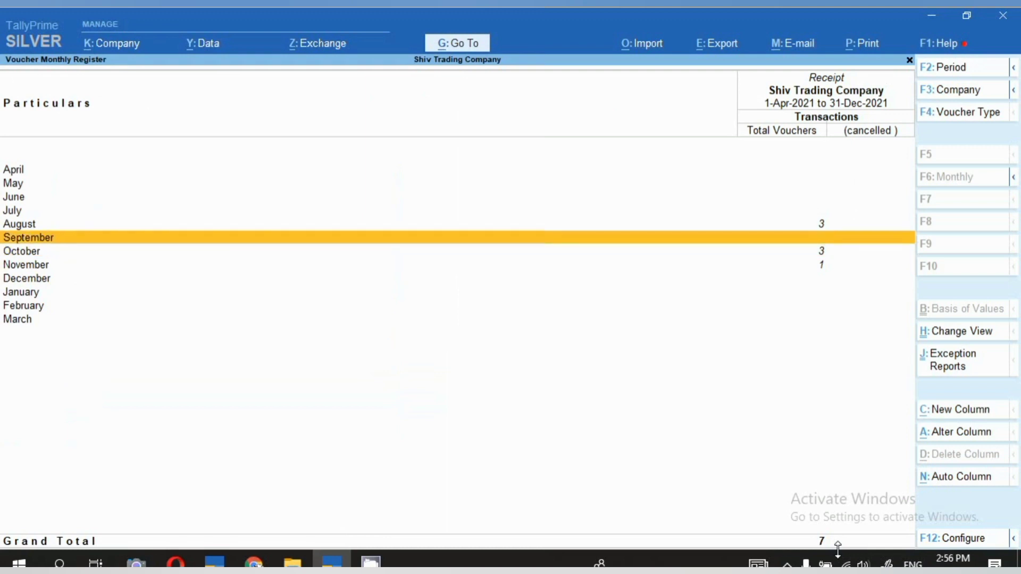
key(Return)
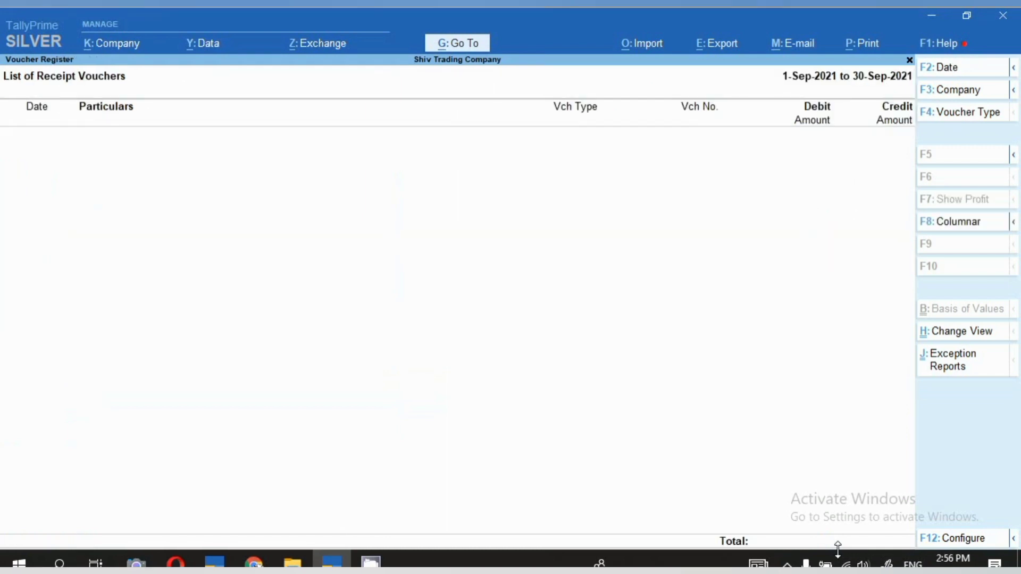
Set the receipt voucher list's period from 1-4-2021 to 31-12-2021.
key(alt+F2)
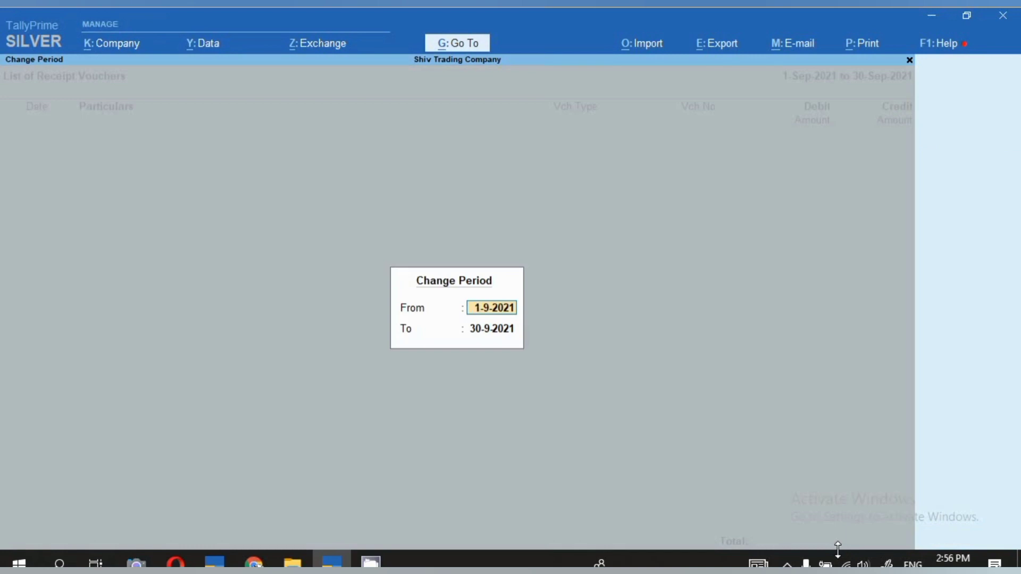
key(BackSpace)
text(1.4.21)
key(Return)
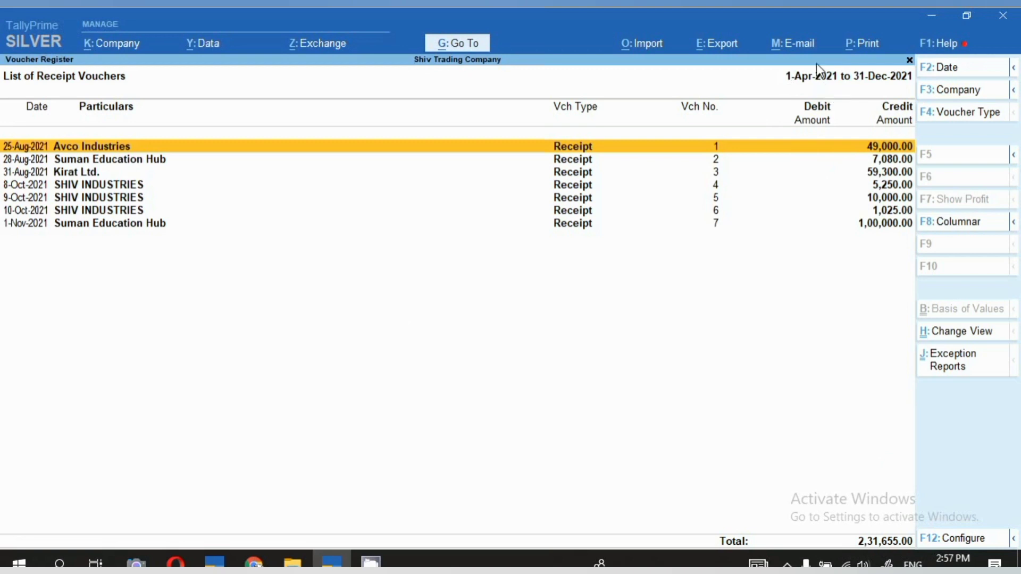
Close the receipt voucher list and the Statistics report, returning to the Display More Reports list.
key(Escape)
key(Escape)
key(Escape)
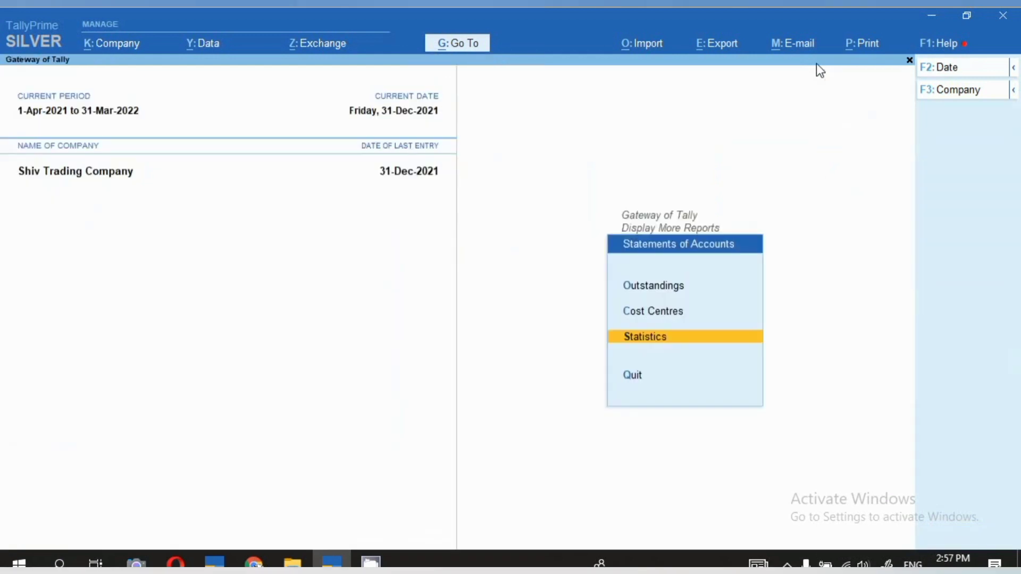
key(Escape)
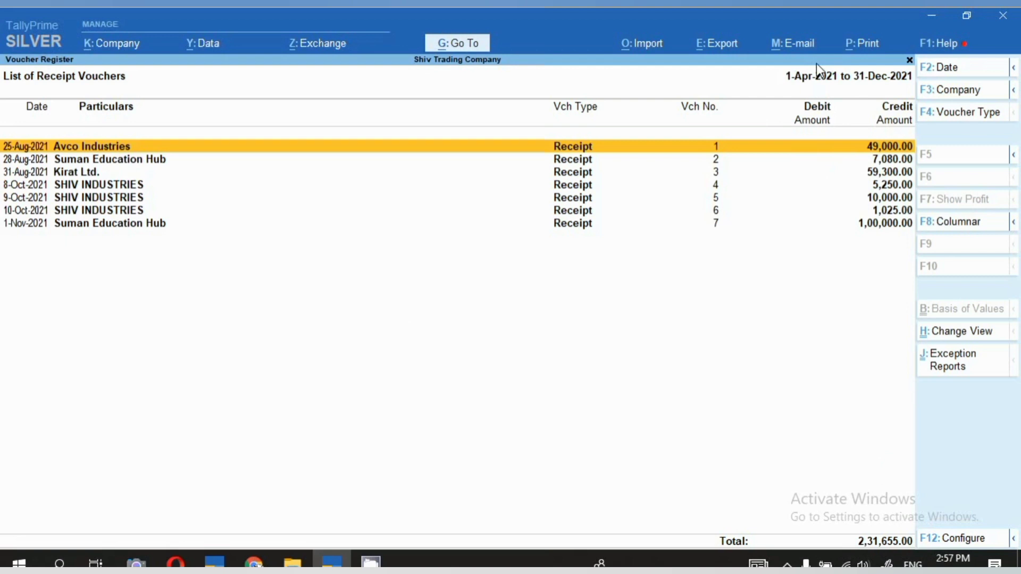
key(Escape)
key(Escape)
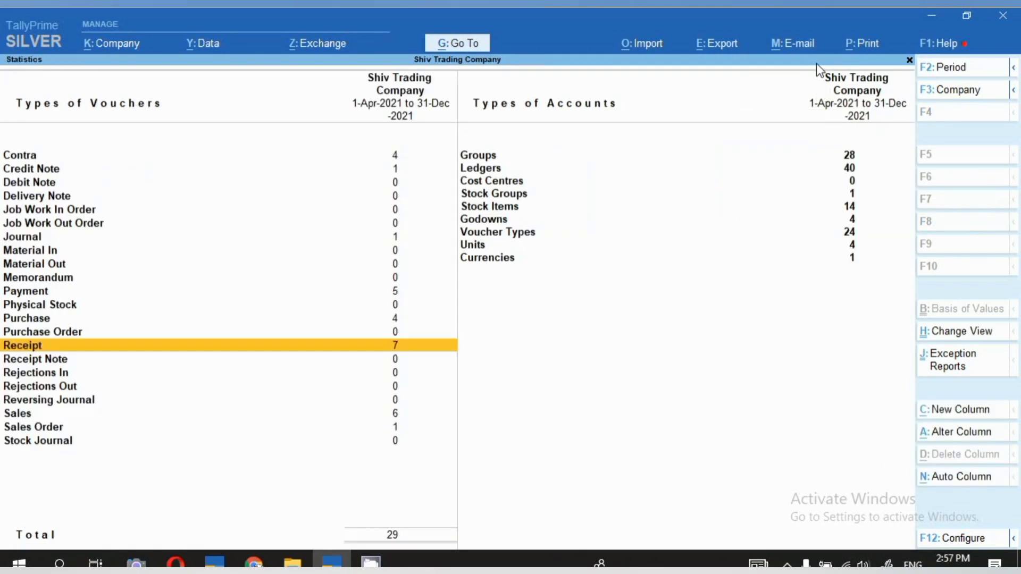
key(Escape)
key(Escape)
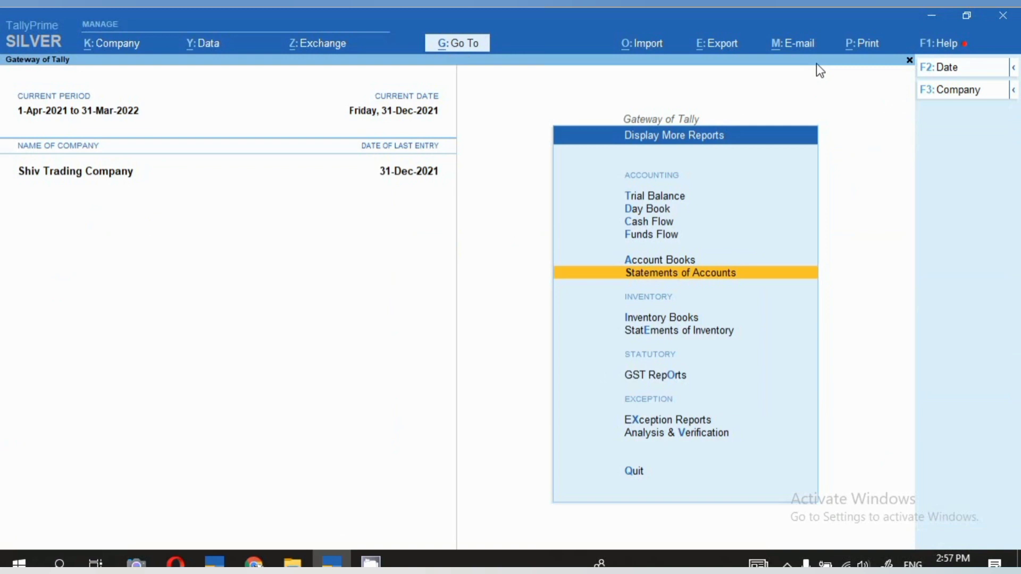
Open the Sales Register from the Account Books reports.
key(Return)
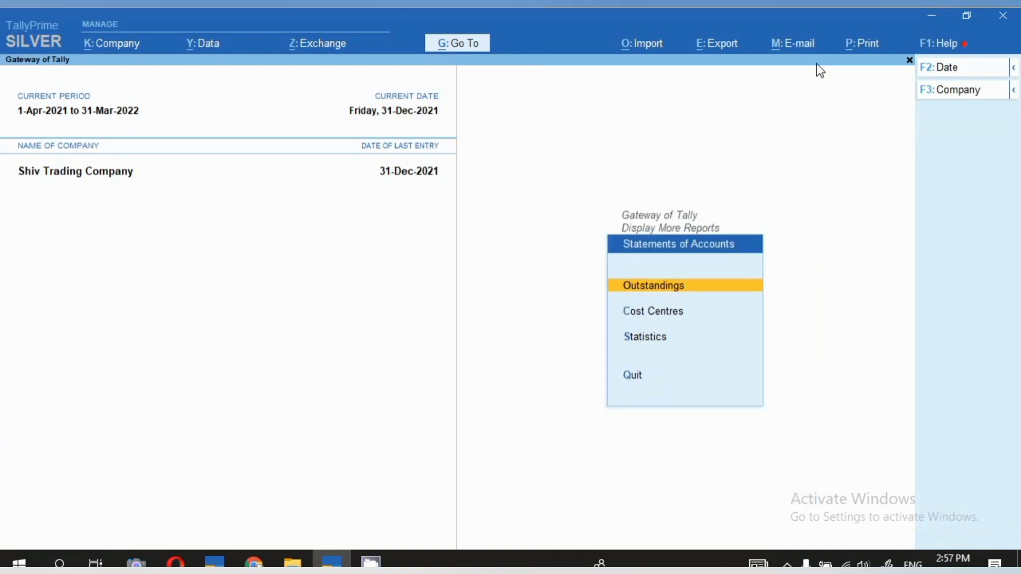
key(Escape)
key(Up)
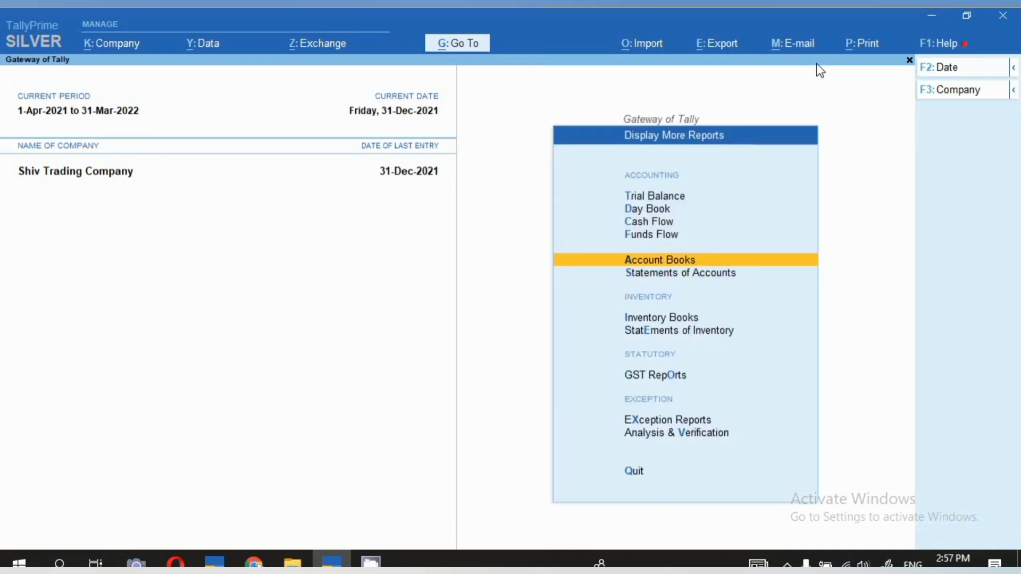
key(Return)
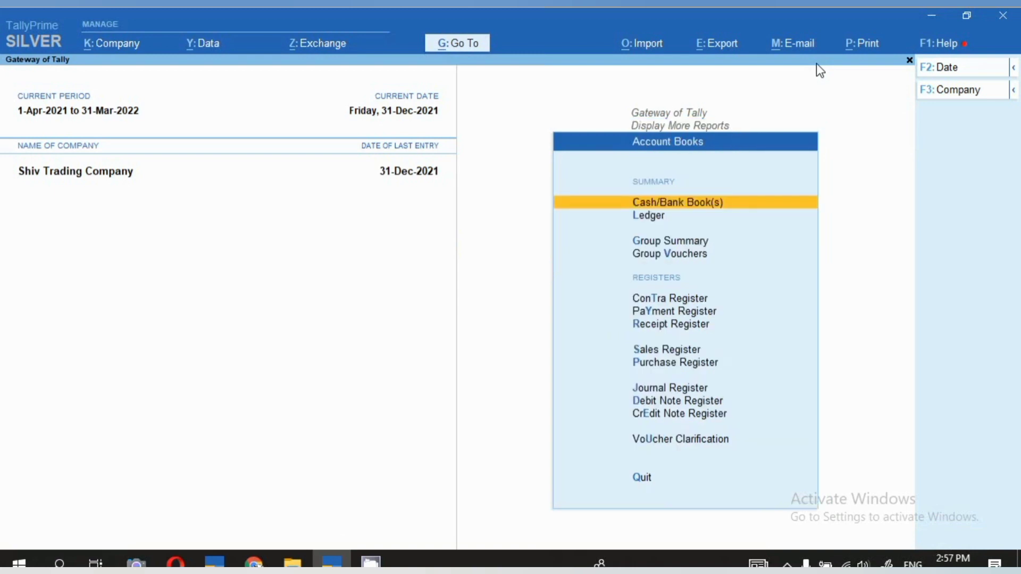
key(Down)
key(Down)
key(Down)
key(Down)
key(Down)
key(Down)
key(Down)
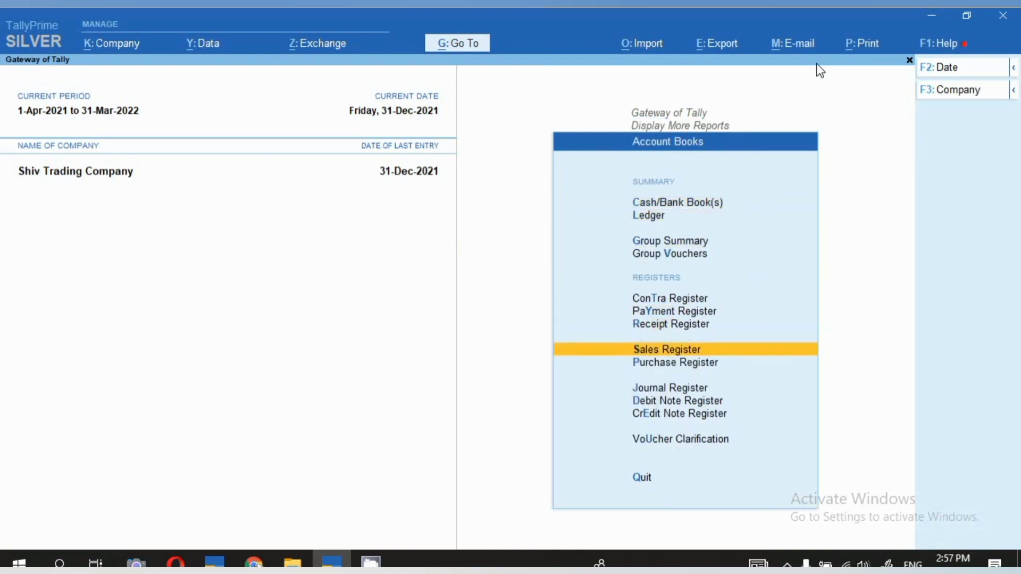
key(Return)
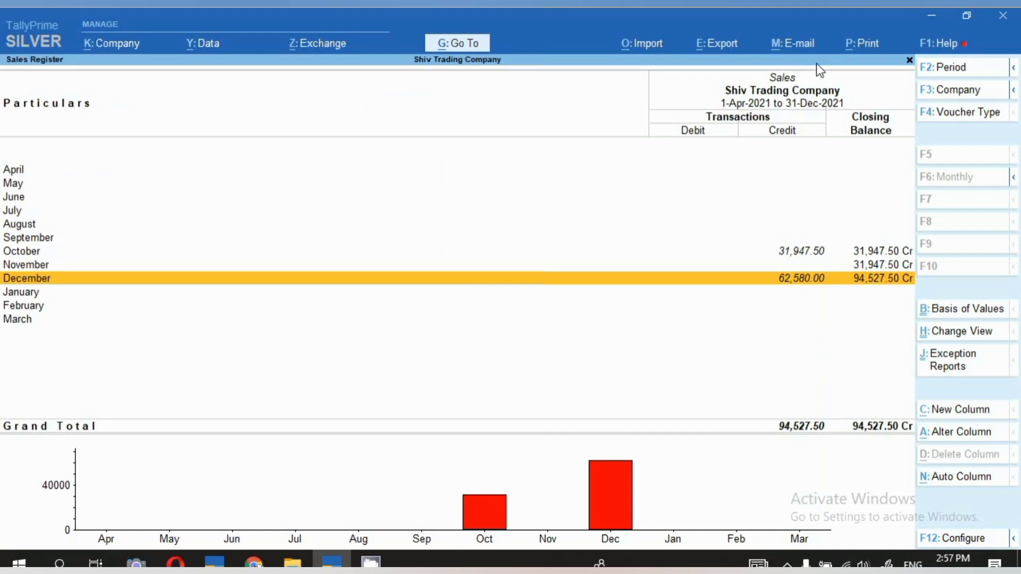
Open the list of October sales vouchers from the Sales Register.
key(Up)
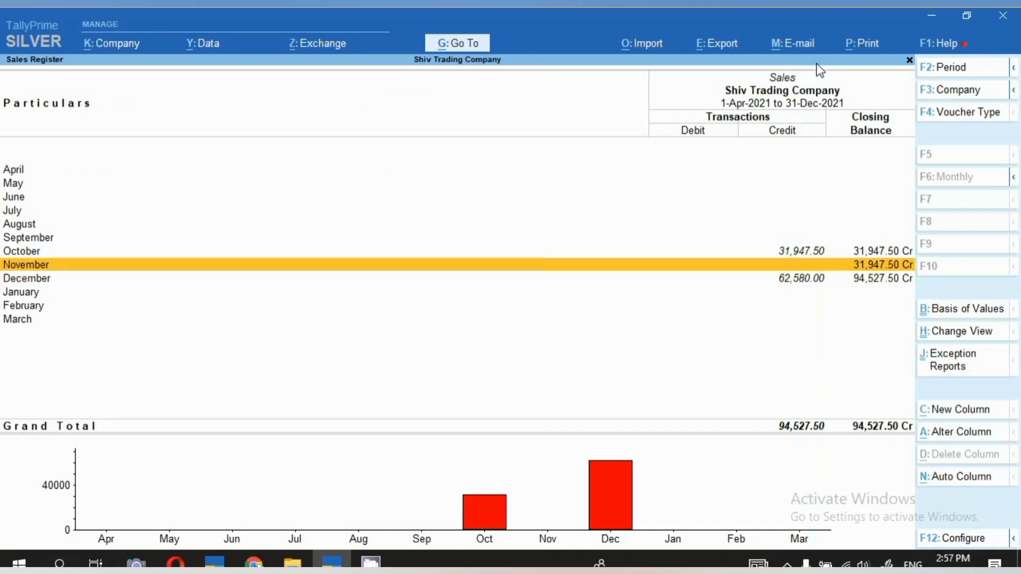
key(Up)
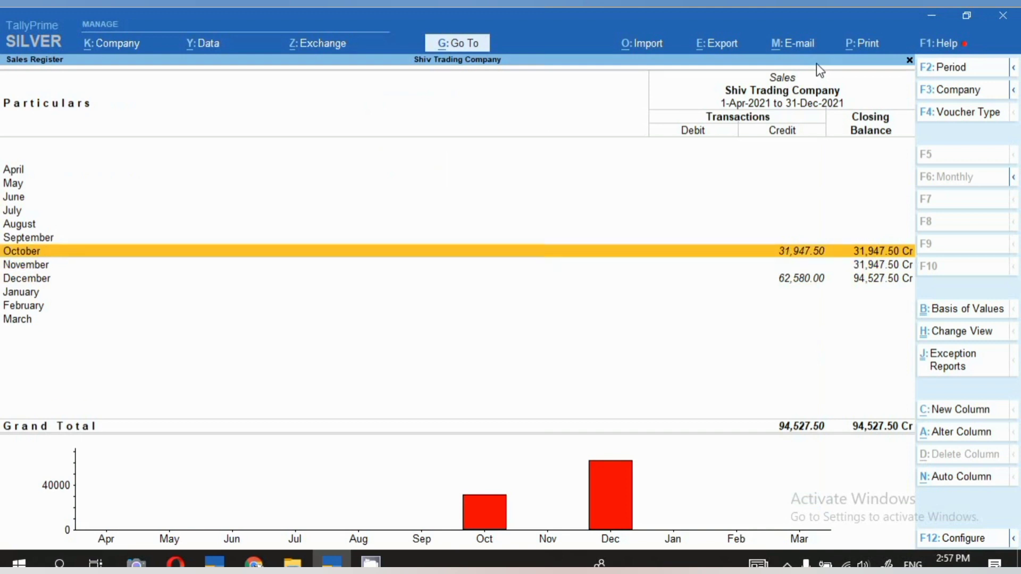
key(Return)
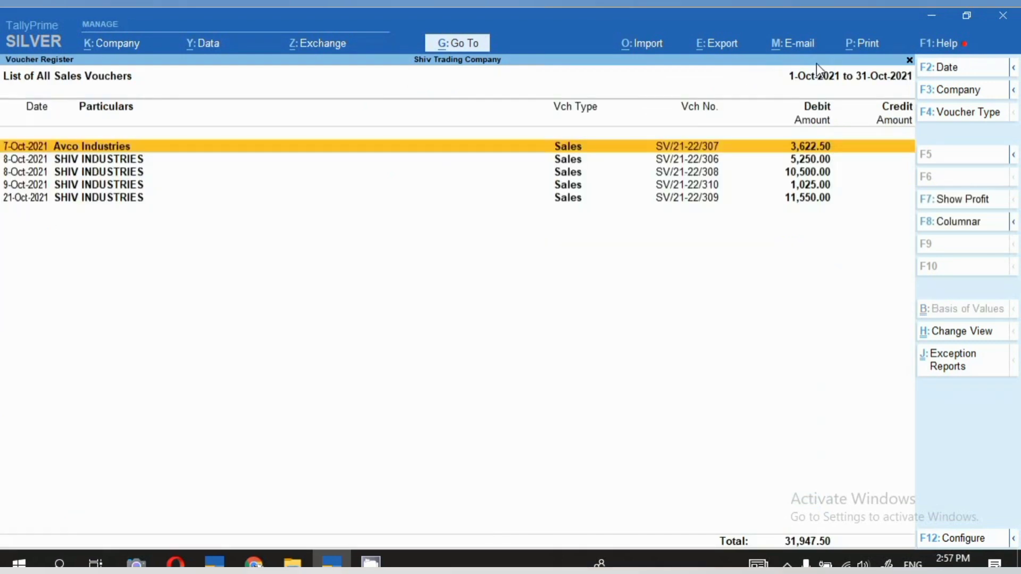